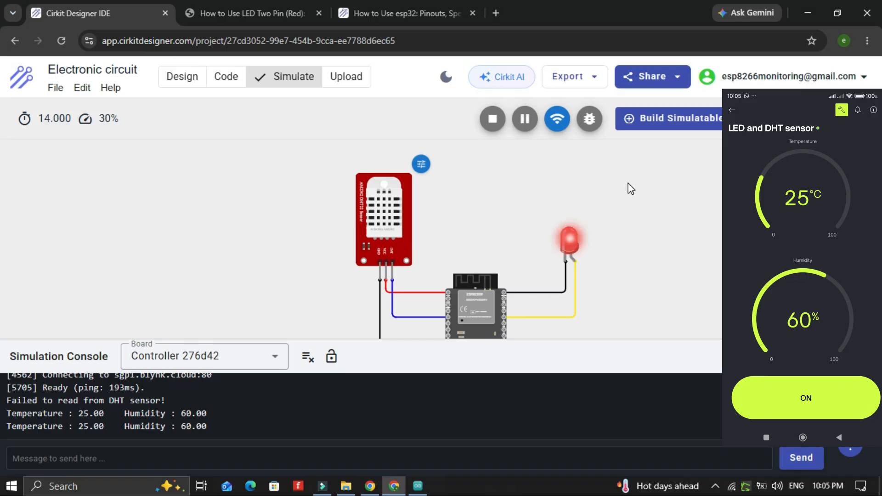
Open the Cirkit Designer IDE site from the Google search results
scroll(631, 189, "down", 1)
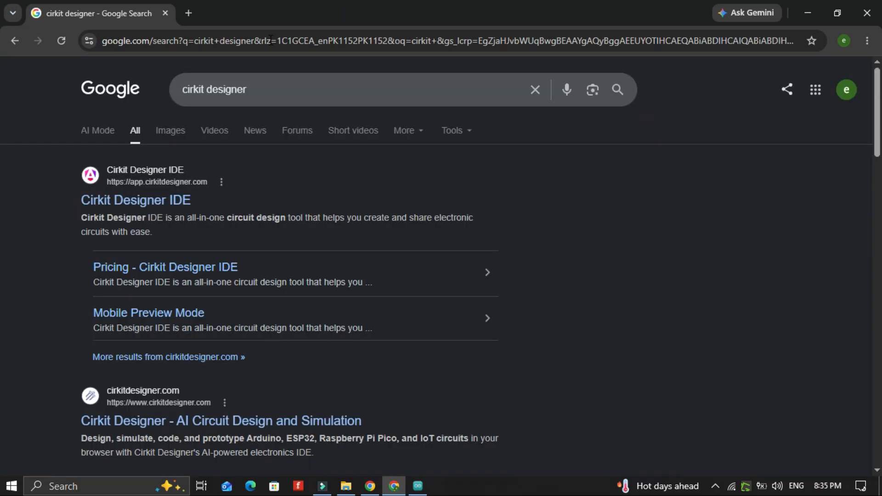
left_click(123, 202)
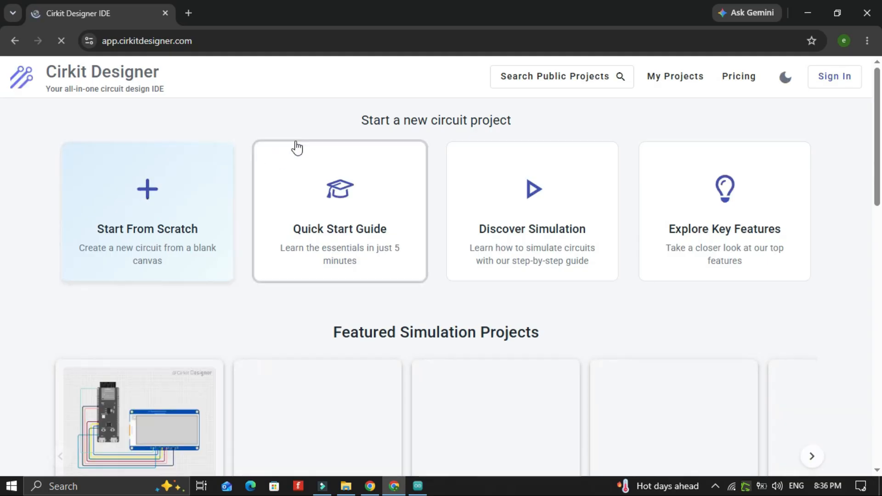
Browse the sections of the Cirkit Designer home page
scroll(508, 306, "down", 3)
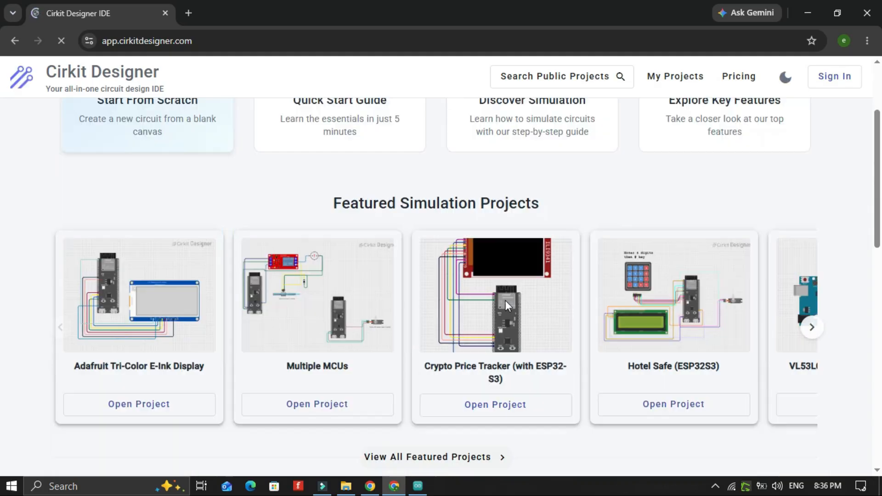
scroll(483, 343, "down", 10)
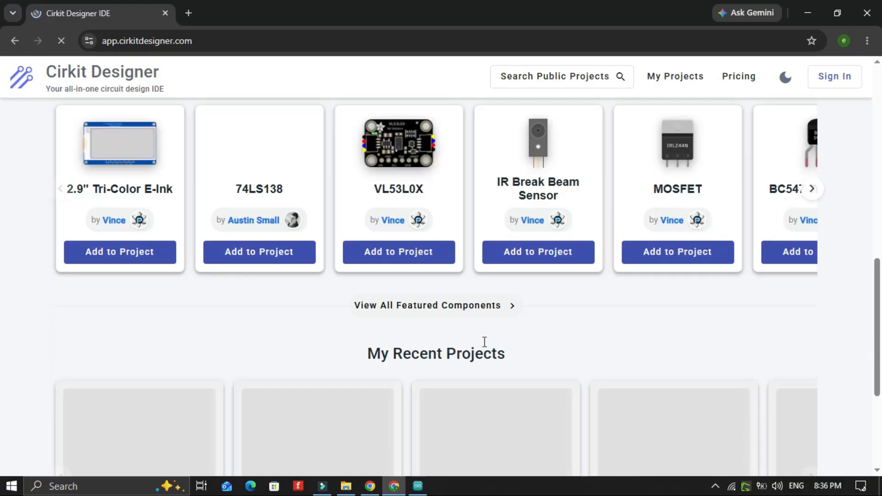
scroll(483, 342, "up", 9)
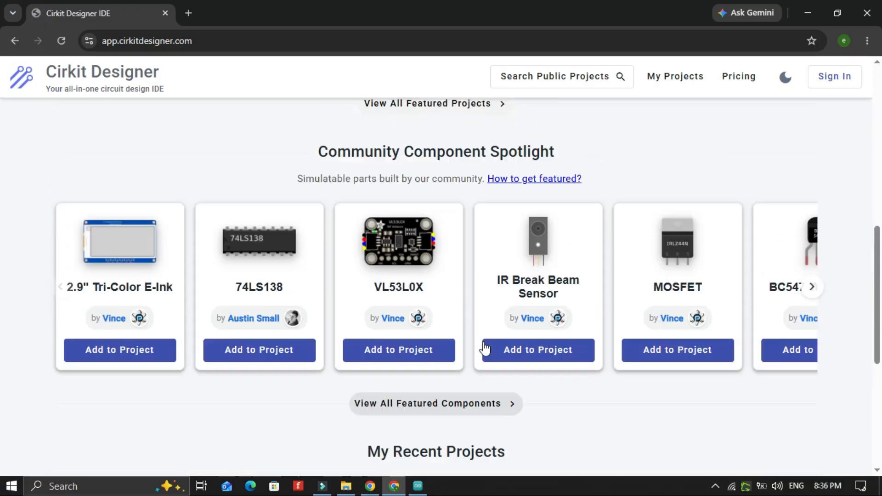
scroll(484, 348, "up", 3)
scroll(484, 348, "up", 2)
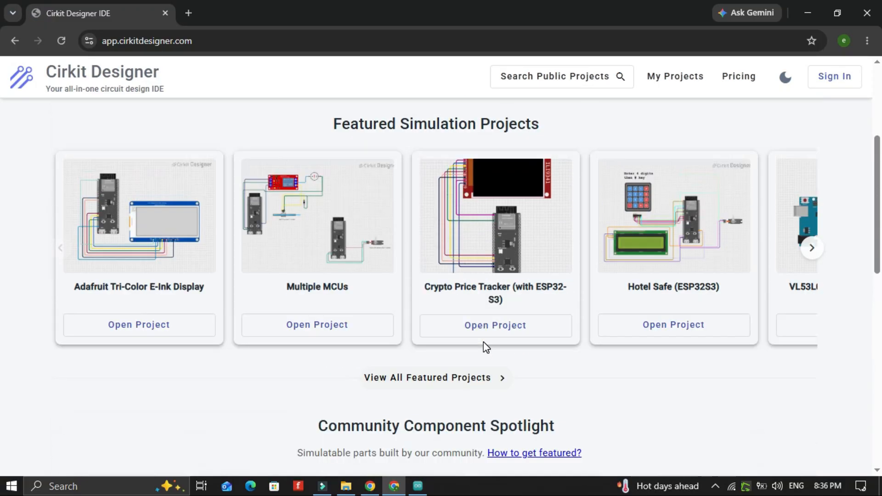
scroll(483, 343, "up", 3)
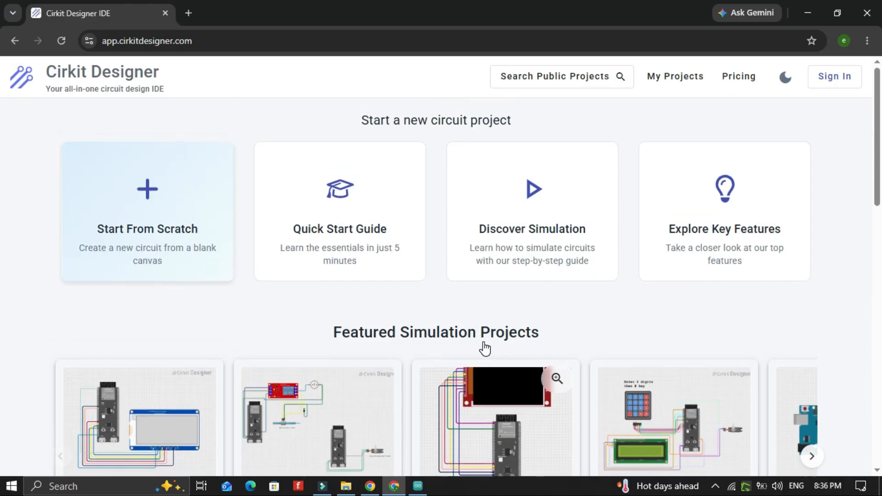
Sign in to Cirkit Designer with a Google account
left_click(845, 83)
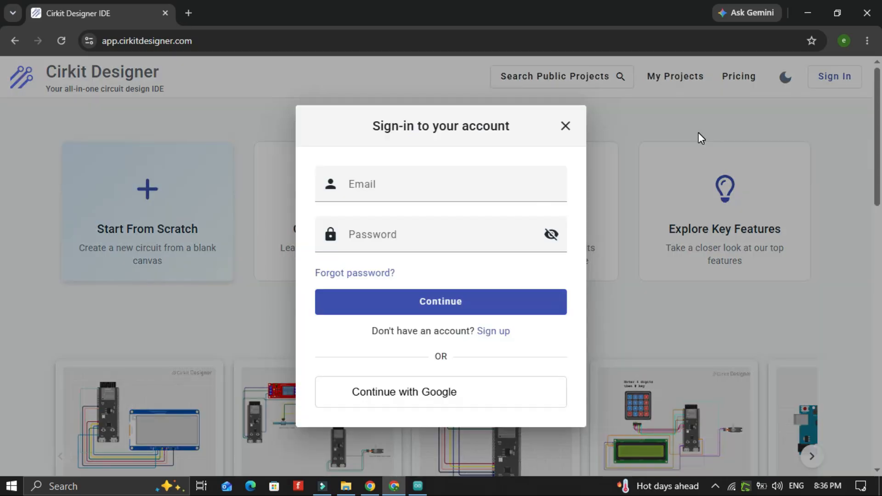
left_click(403, 394)
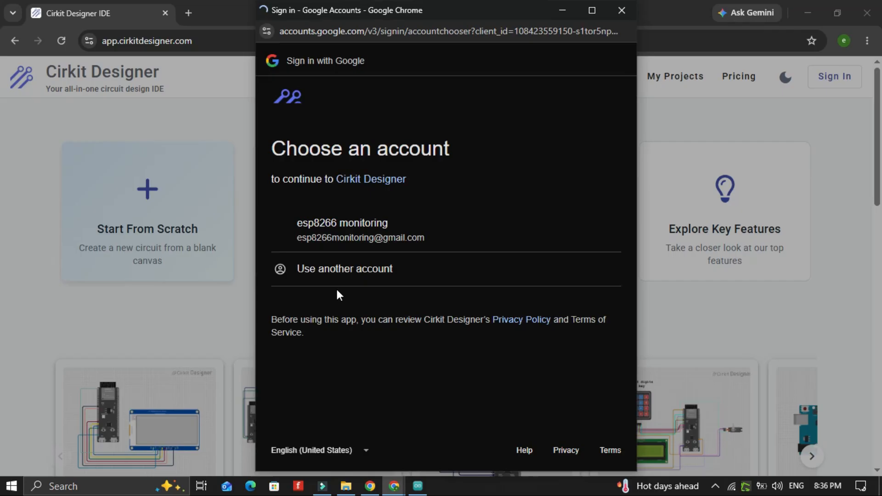
left_click(357, 219)
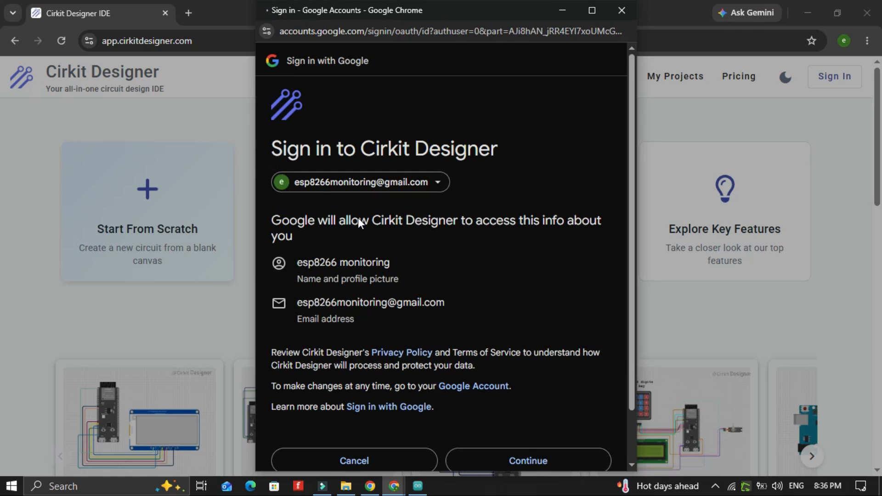
scroll(552, 436, "down", 3)
left_click(542, 394)
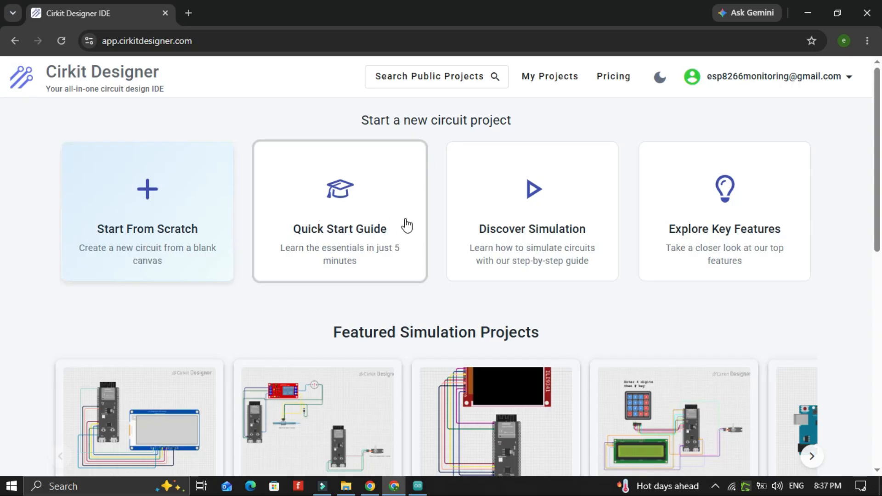
Browse the featured simulation projects and community component spotlight carousels
scroll(441, 340, "down", 3)
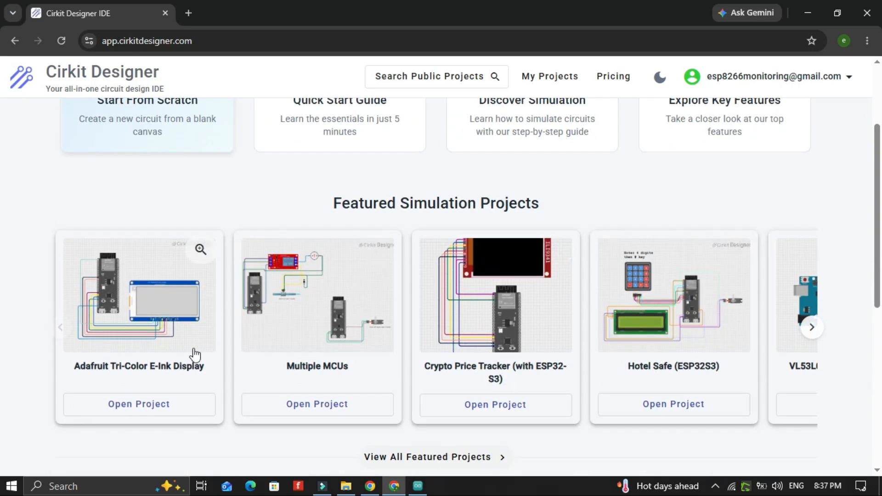
left_click(818, 329)
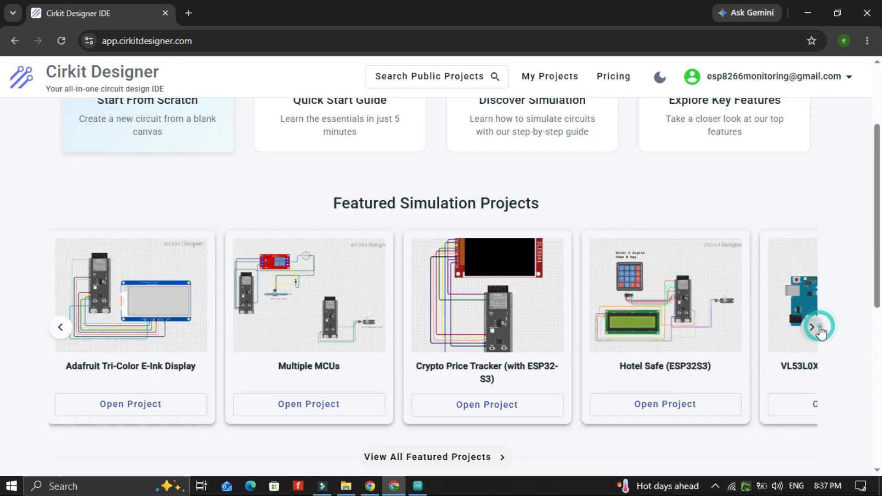
left_click(819, 331)
left_click(819, 329)
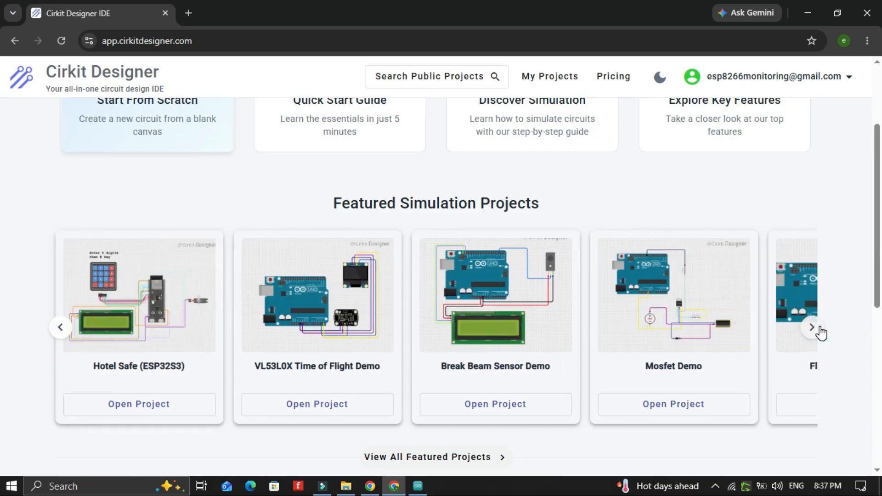
left_click(811, 326)
scroll(414, 386, "down", 7)
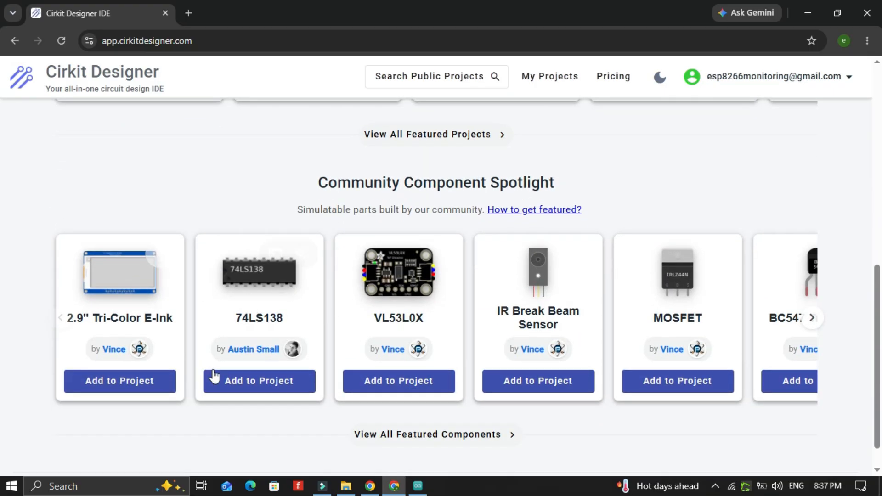
left_click(811, 319)
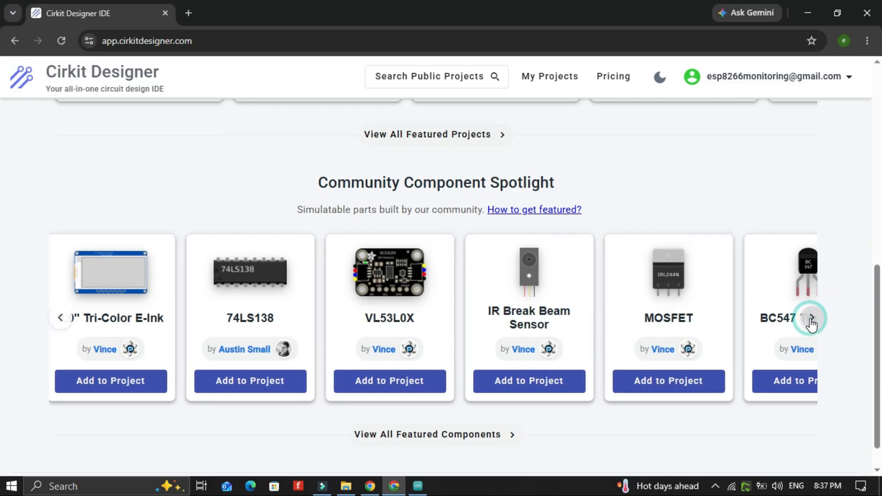
left_click(812, 319)
left_click(812, 318)
left_click(811, 318)
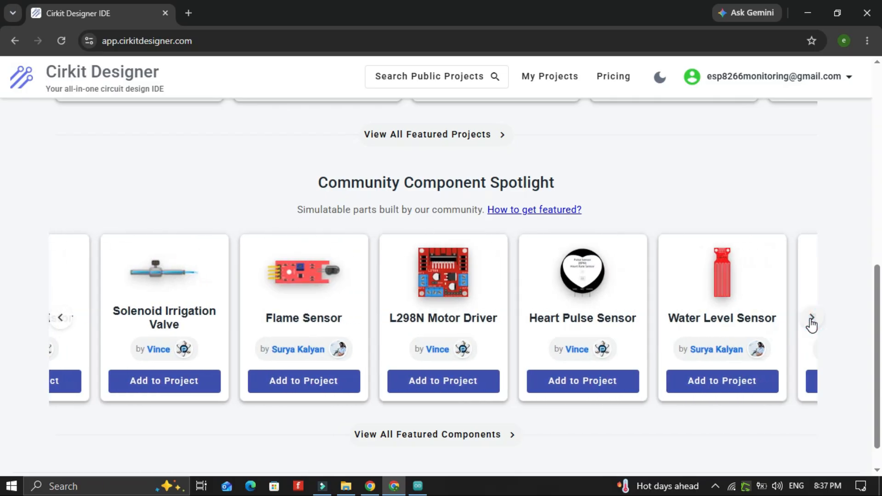
scroll(217, 344, "up", 6)
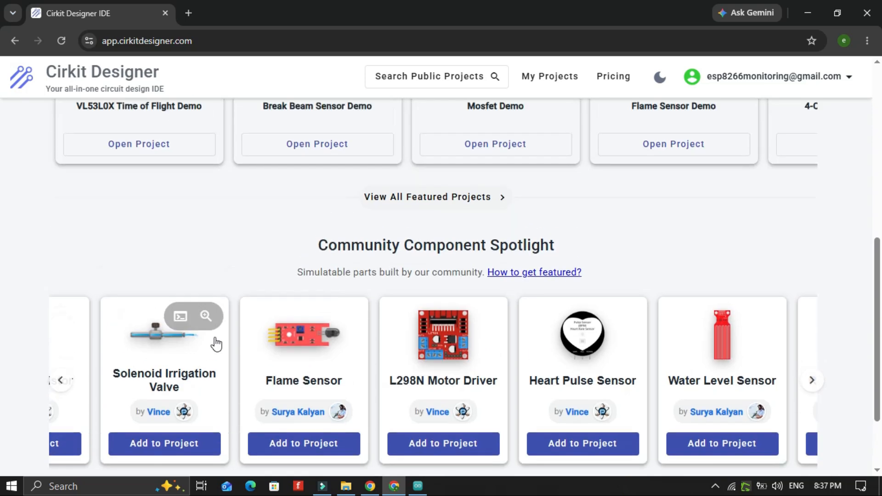
scroll(214, 344, "up", 3)
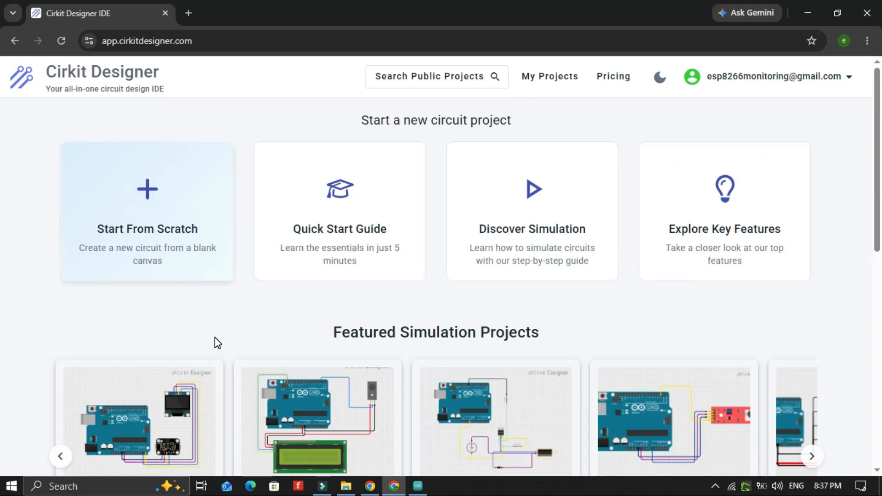
Start a new circuit from scratch in Design Mode and name it Electronic circuit
left_click(154, 223)
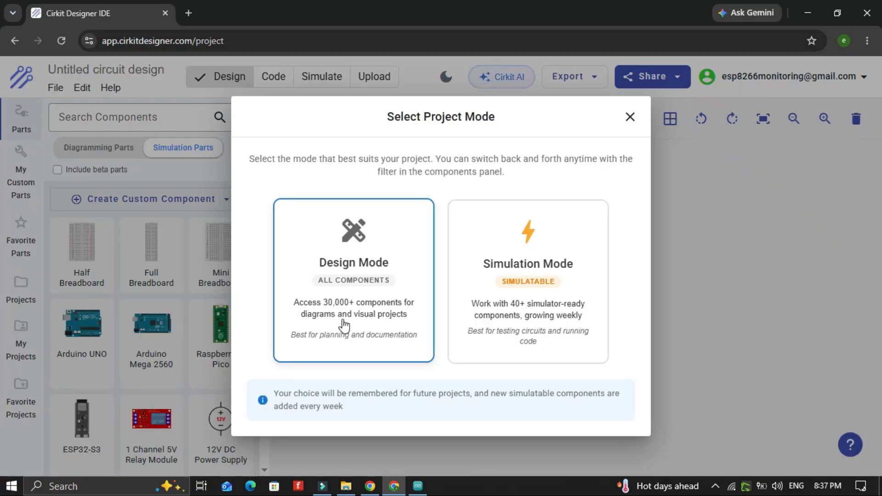
left_click(343, 326)
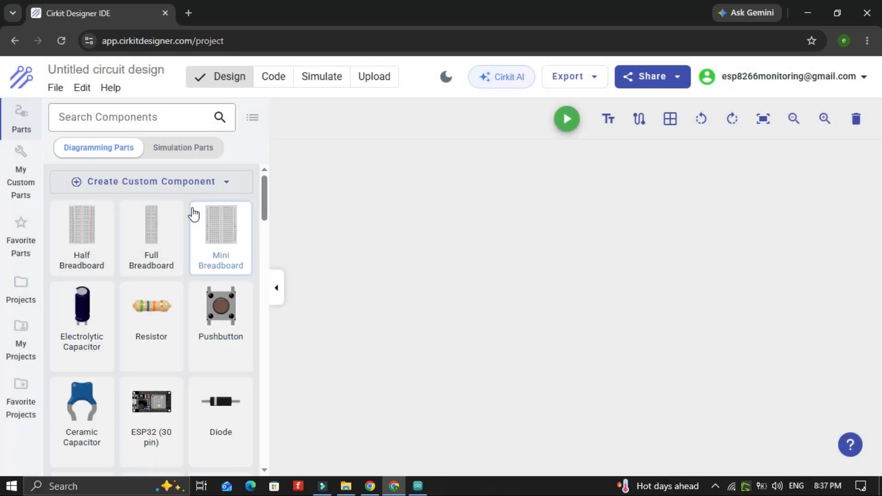
left_click(84, 72)
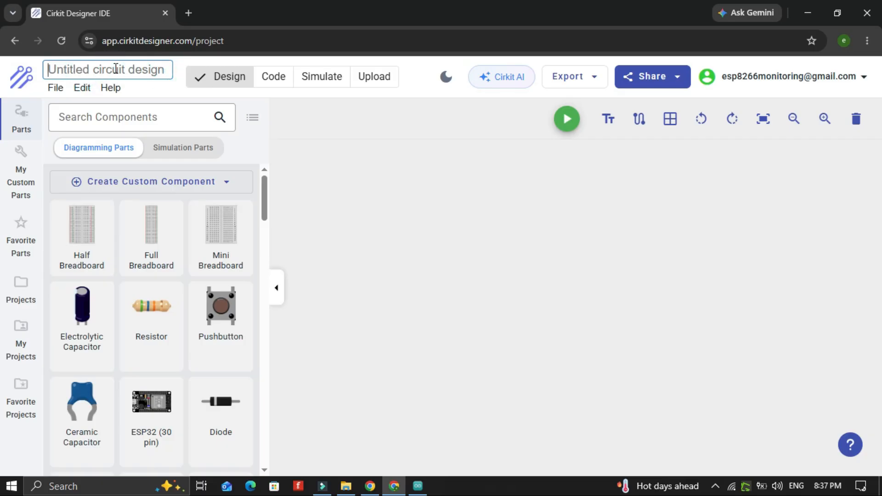
type("Ele")
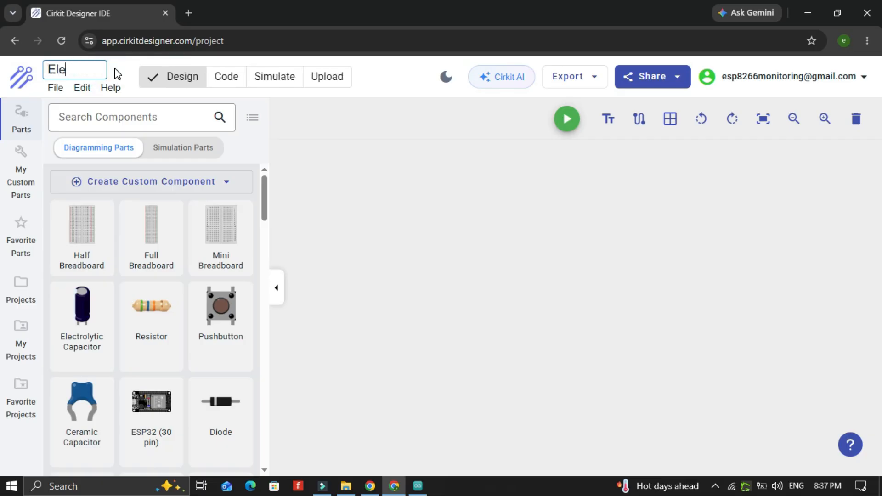
type("ctronic circuit")
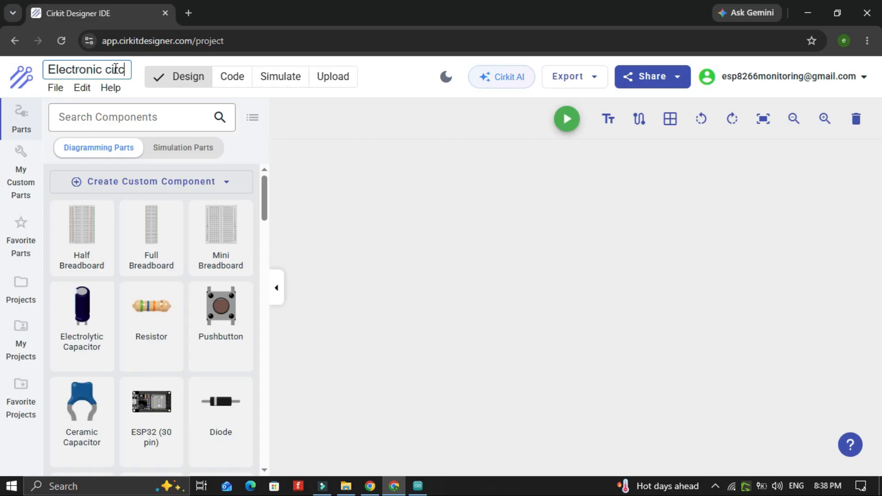
left_click(376, 238)
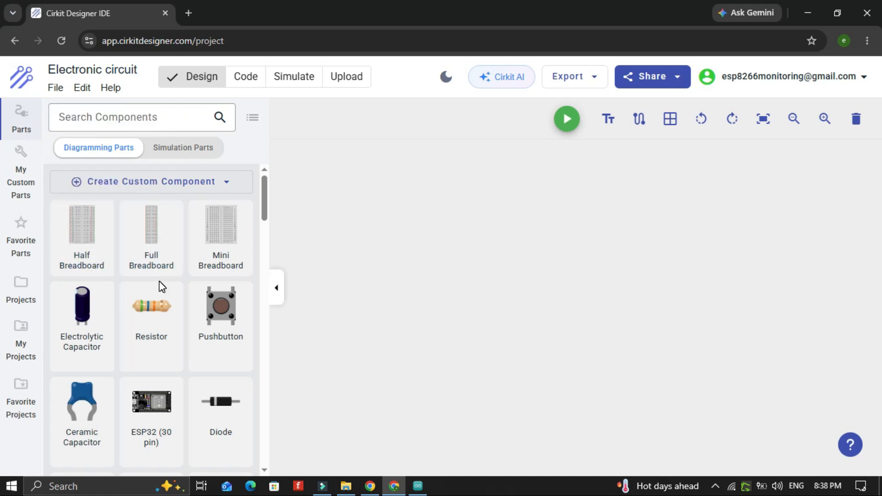
Browse the component library in both the diagramming and simulation parts lists
scroll(160, 285, "down", 2)
scroll(161, 287, "down", 3)
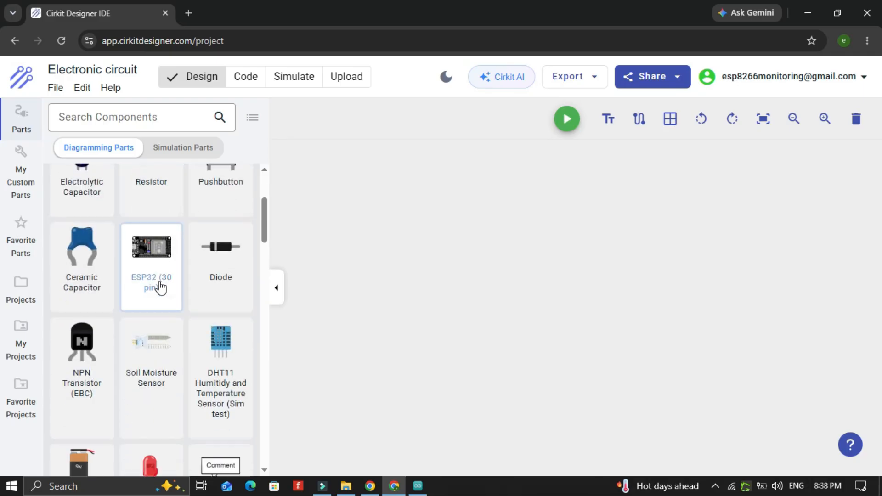
scroll(160, 287, "down", 5)
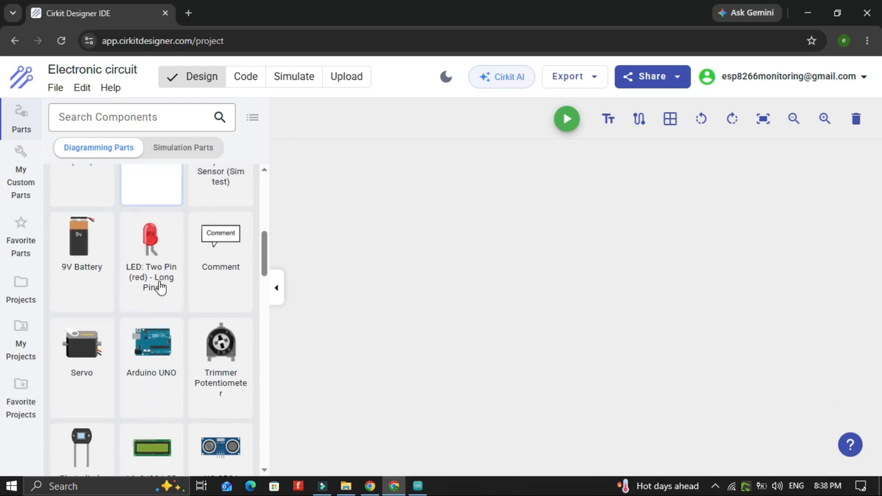
scroll(161, 287, "down", 5)
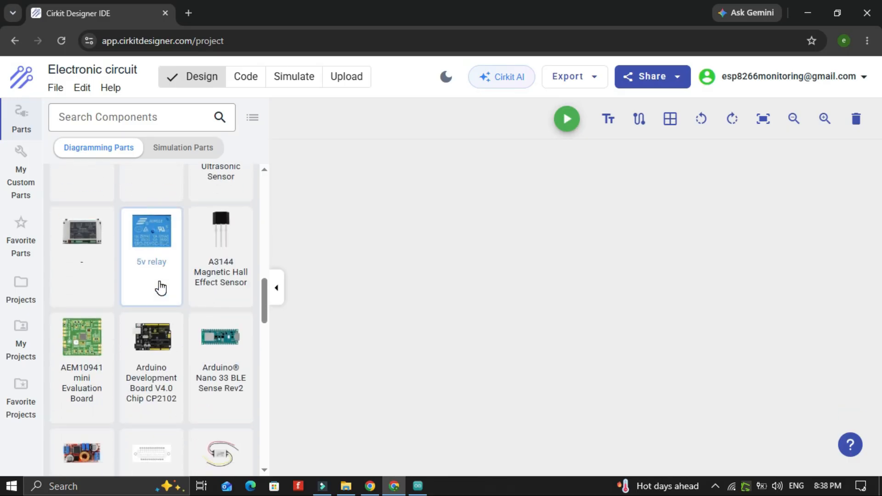
scroll(160, 287, "down", 7)
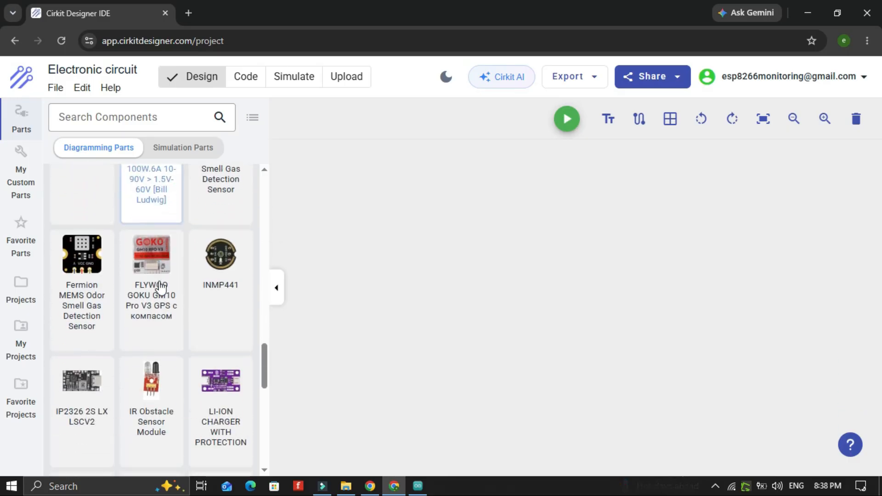
scroll(161, 287, "down", 6)
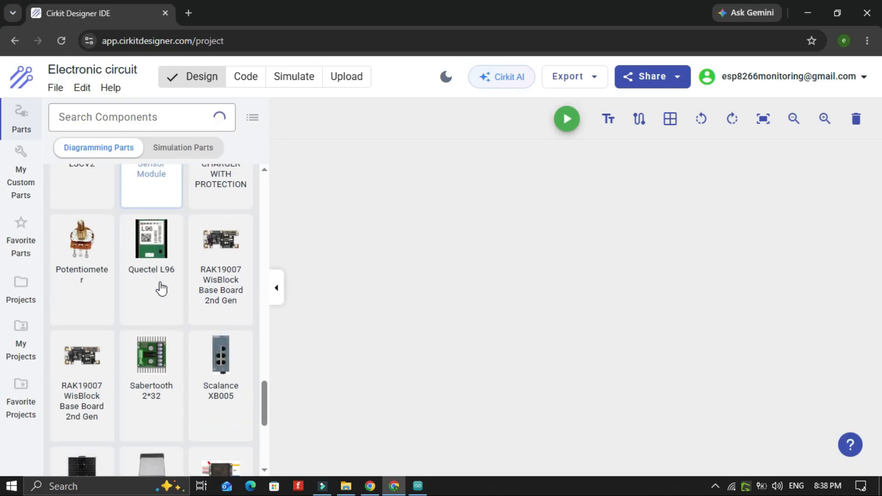
scroll(160, 288, "down", 10)
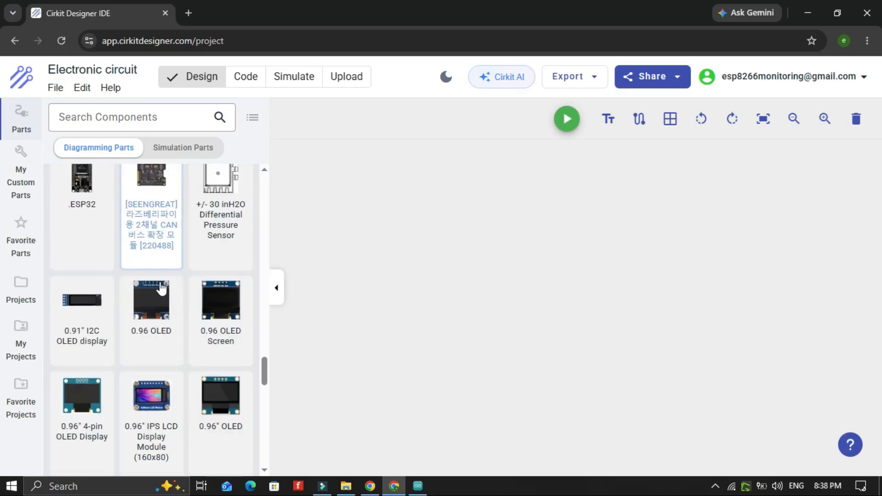
scroll(160, 288, "down", 10)
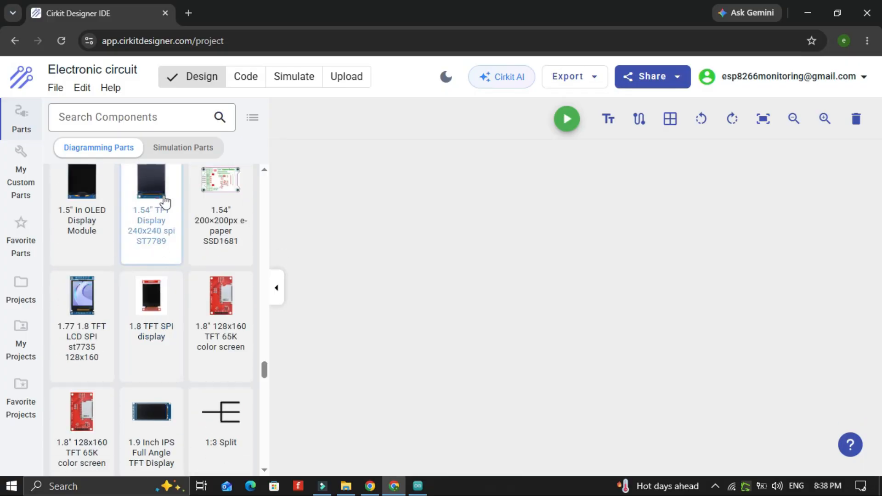
left_click(175, 149)
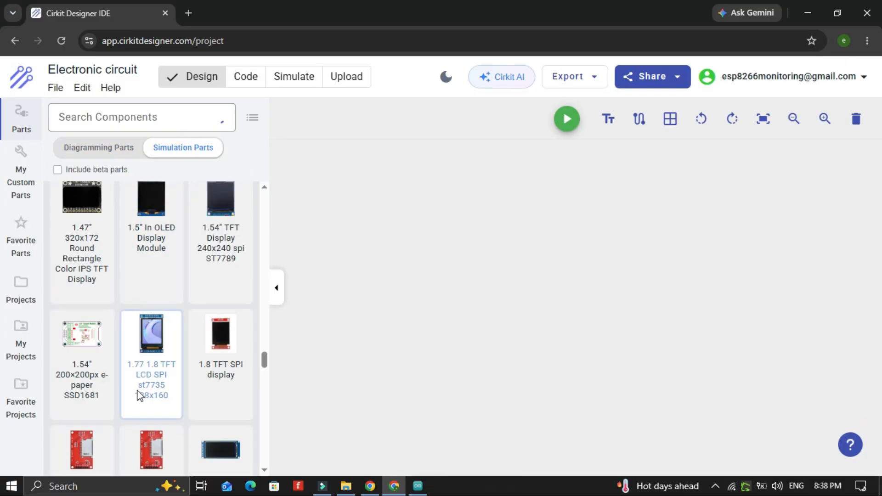
scroll(140, 393, "down", 5)
scroll(143, 391, "down", 5)
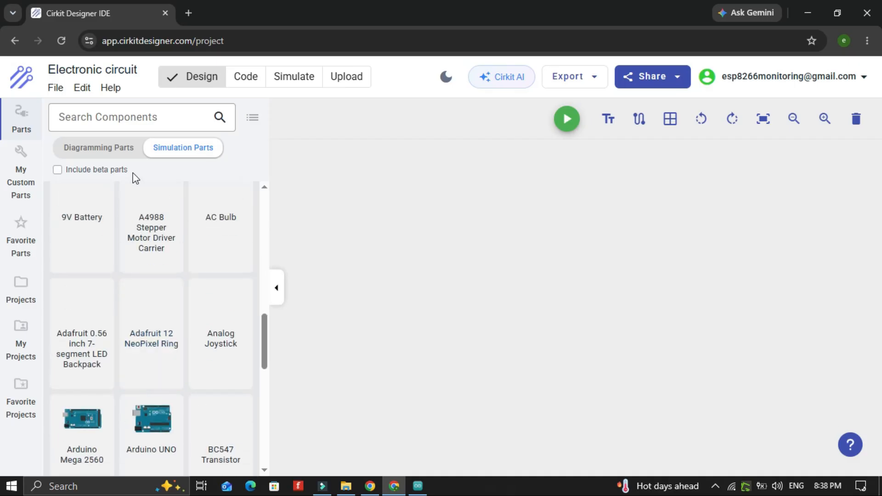
left_click(107, 152)
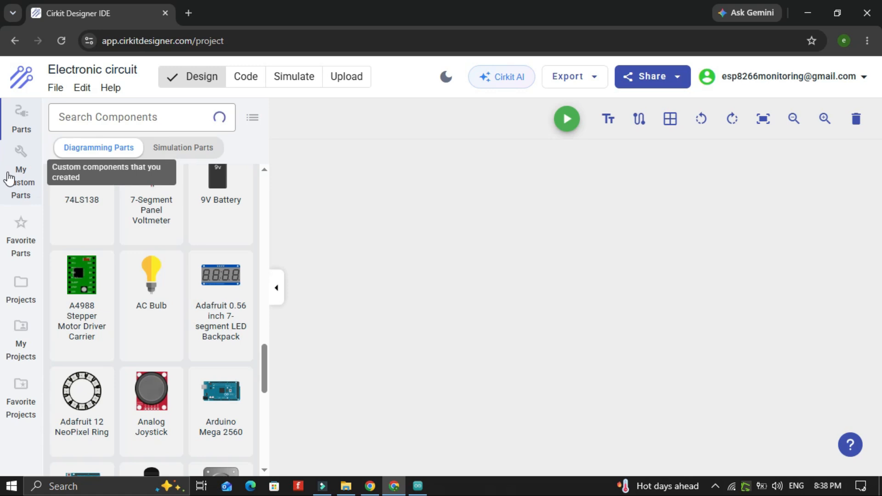
Add an ESP32-S3 board from the simulation parts to the canvas and position it
left_click(10, 178)
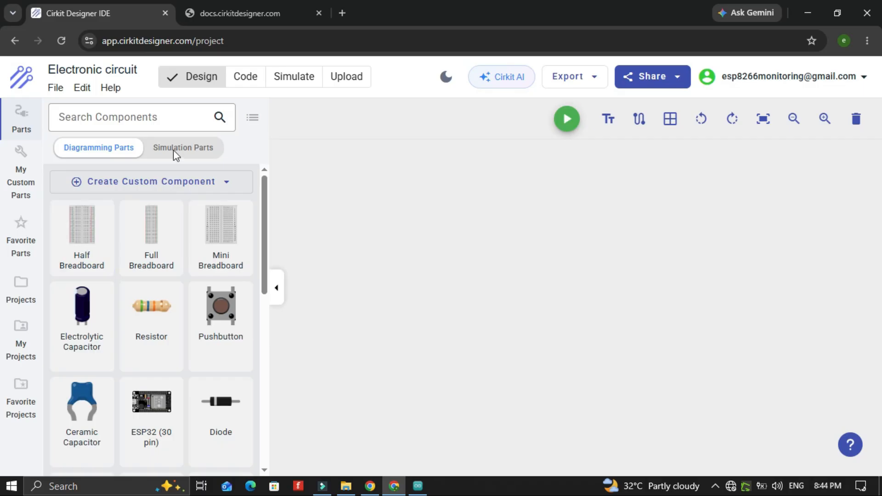
left_click(173, 151)
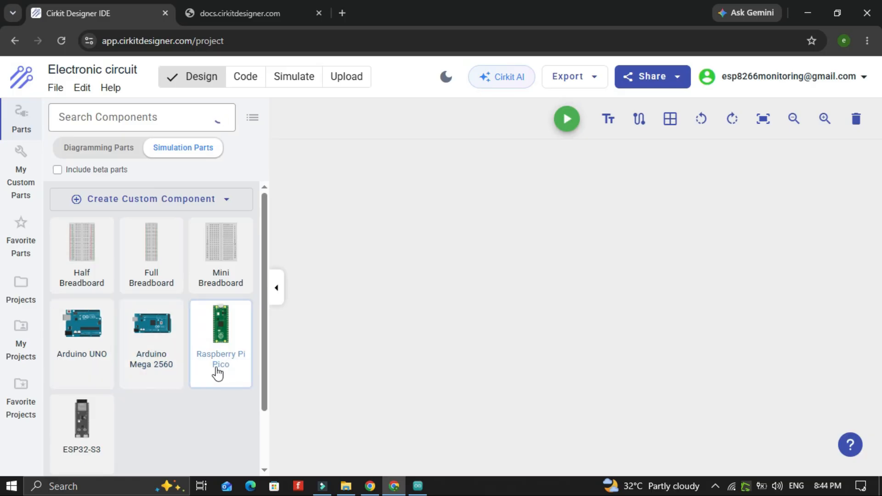
scroll(118, 409, "down", 2)
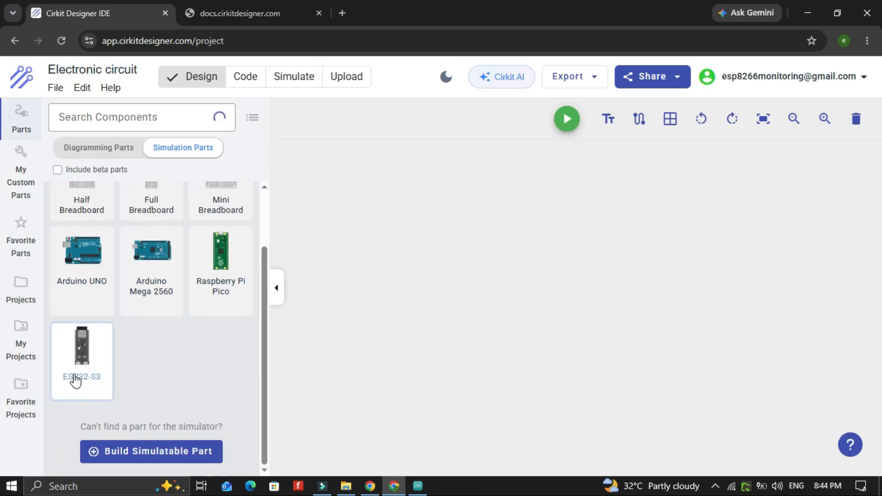
left_click(76, 375)
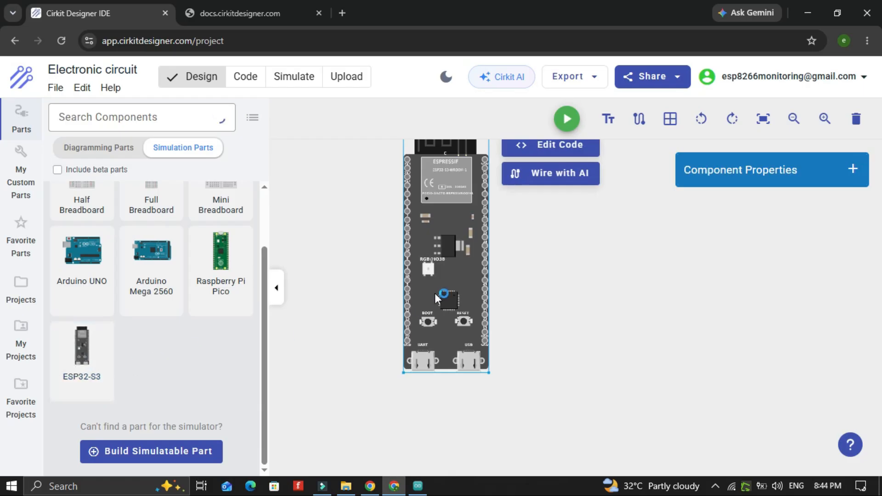
left_click_drag(440, 293, 425, 343)
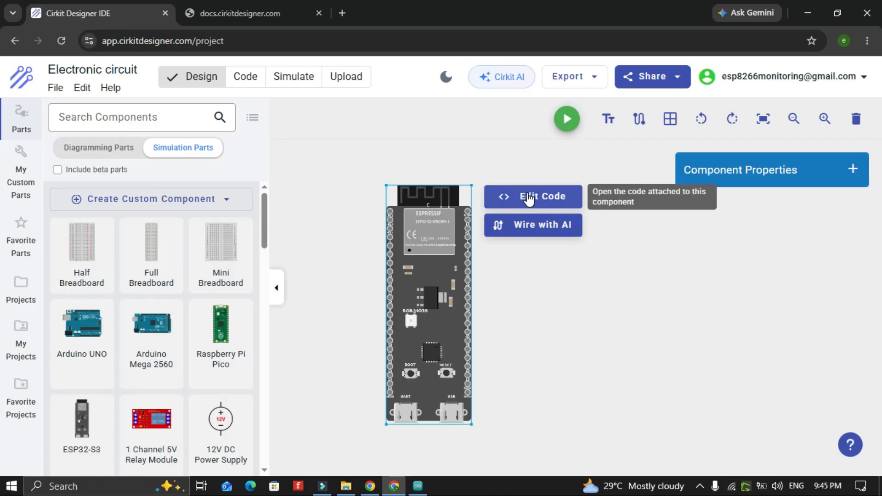
Open the board's code editor, return to the design, and open the Cirkit AI assistant panel
left_click(528, 198)
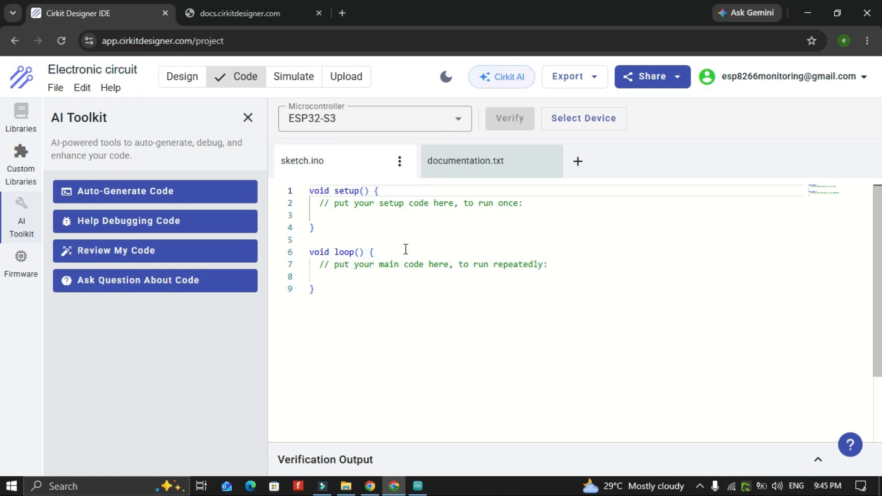
left_click(176, 78)
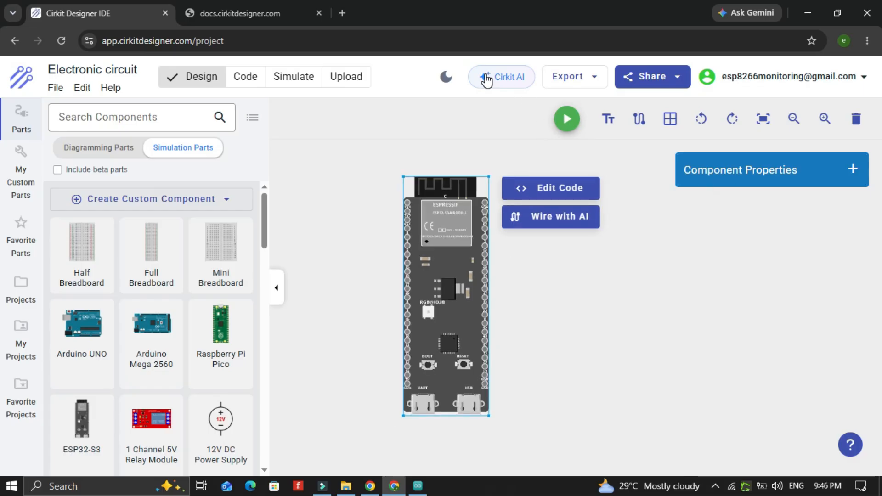
left_click(486, 79)
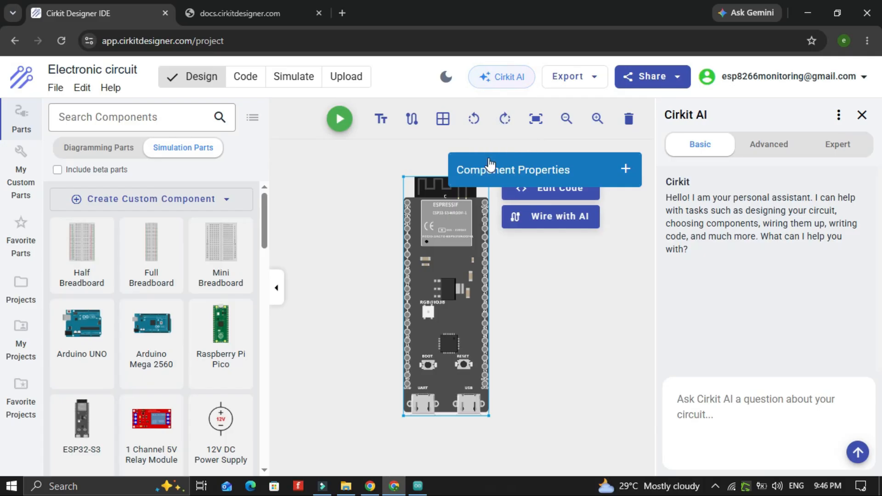
Auto-generate code for the ESP32-S3 with the description "write code to blink an led with esp"
left_click(503, 172)
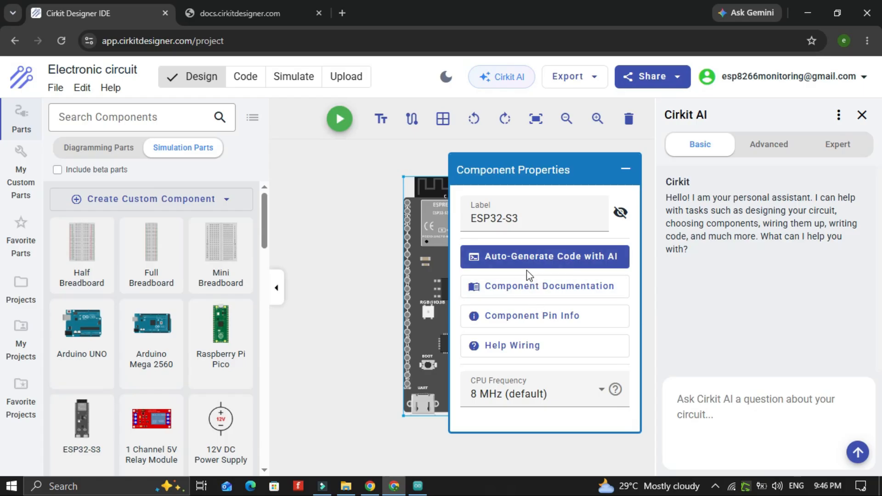
left_click(583, 258)
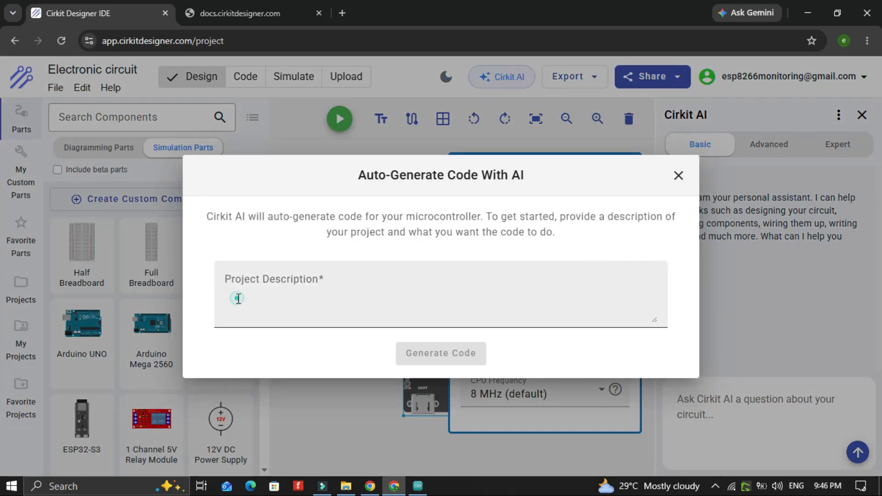
left_click(238, 298)
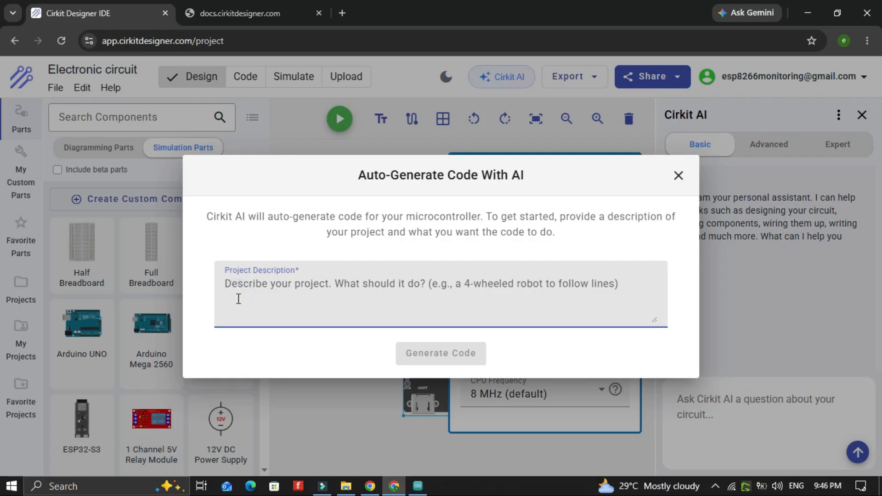
type("write code to blink an led with esp32")
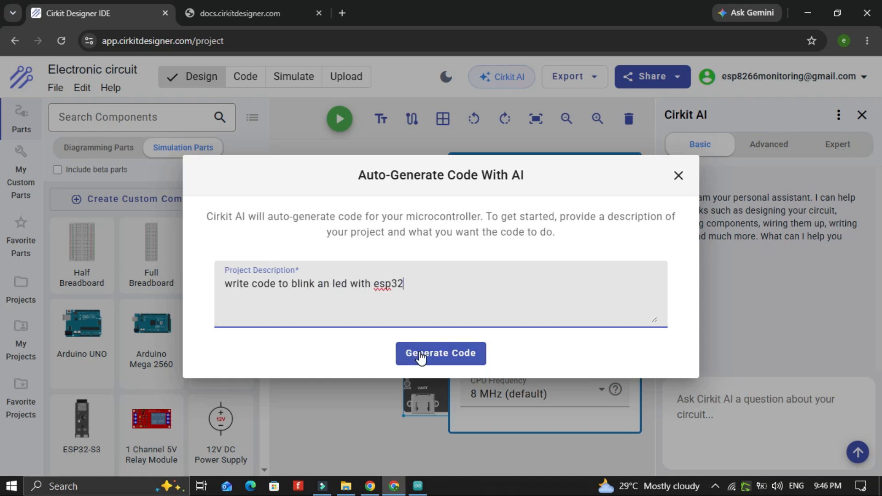
left_click(420, 358)
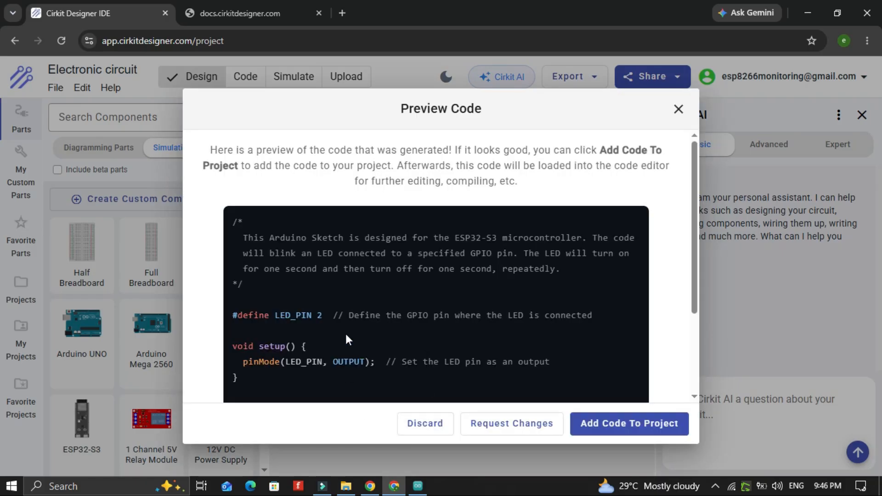
Review the generated blink sketch in the preview and add the code to the project
scroll(356, 291, "down", 3)
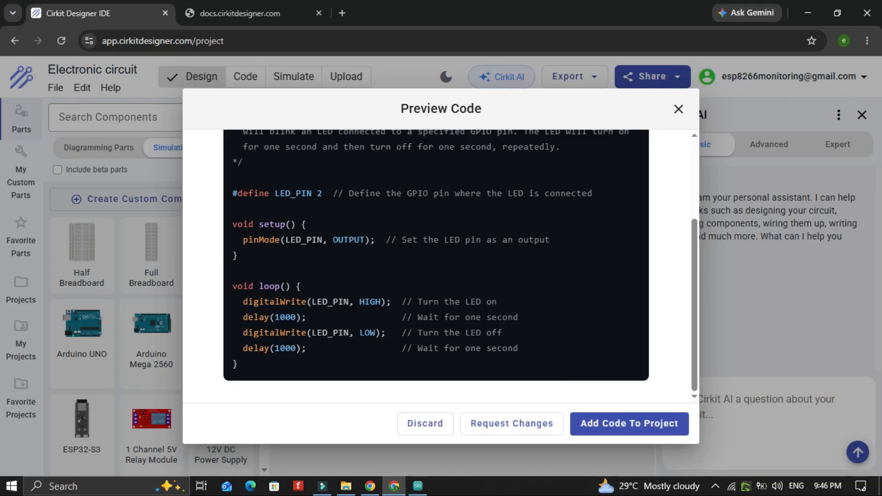
left_click_drag(243, 364, 218, 193)
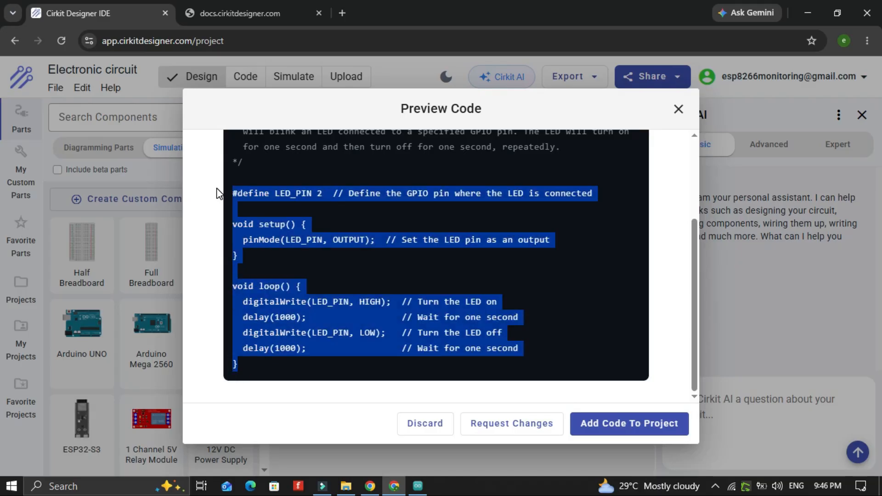
scroll(218, 196, "up", 3)
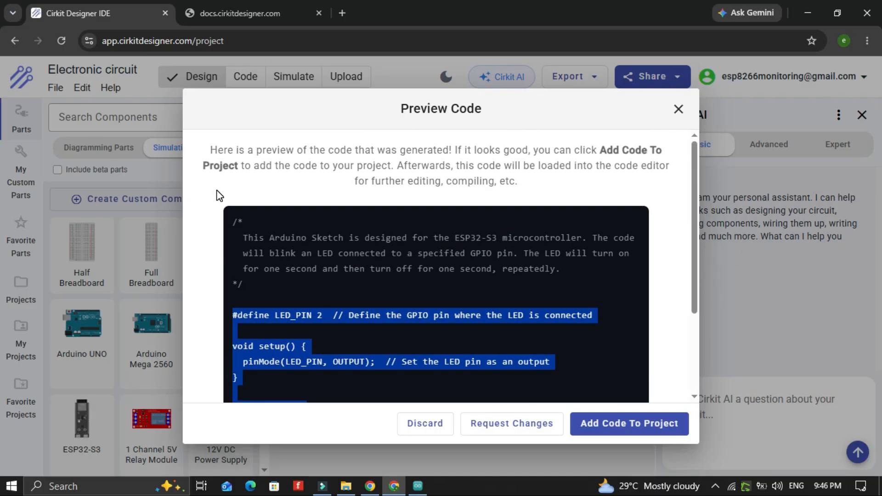
scroll(272, 325, "down", 3)
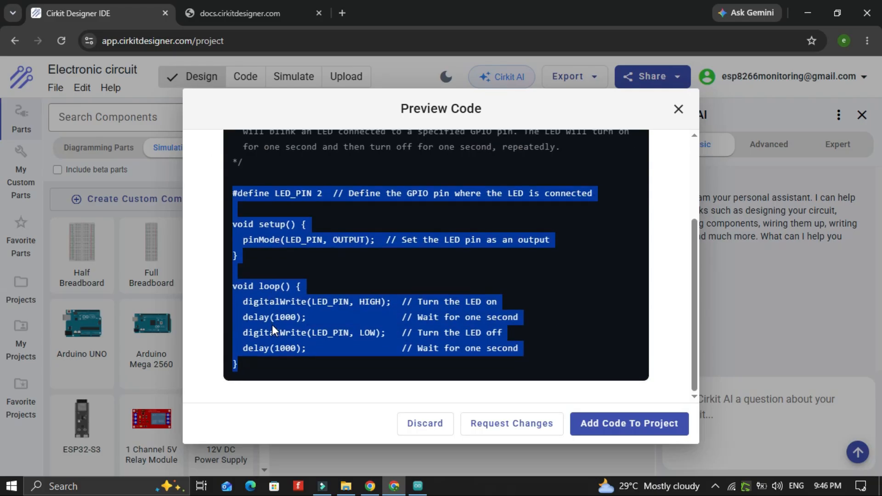
left_click(374, 294)
scroll(373, 294, "up", 2)
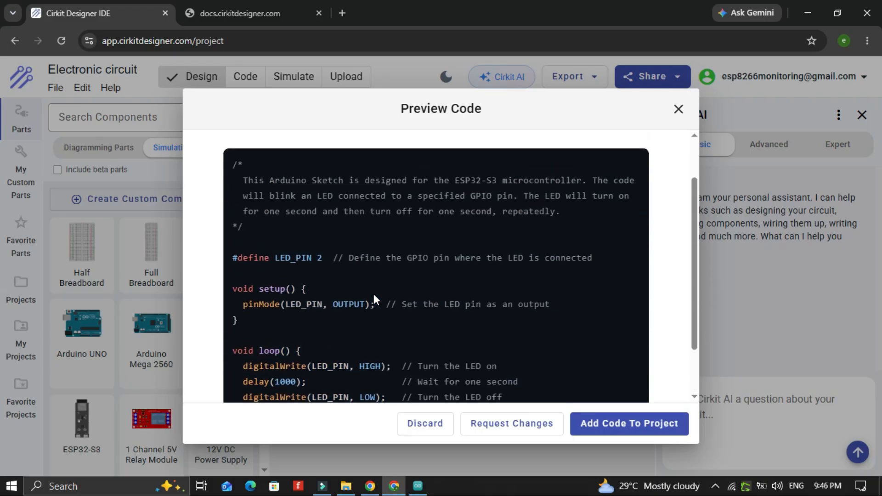
scroll(374, 298, "down", 2)
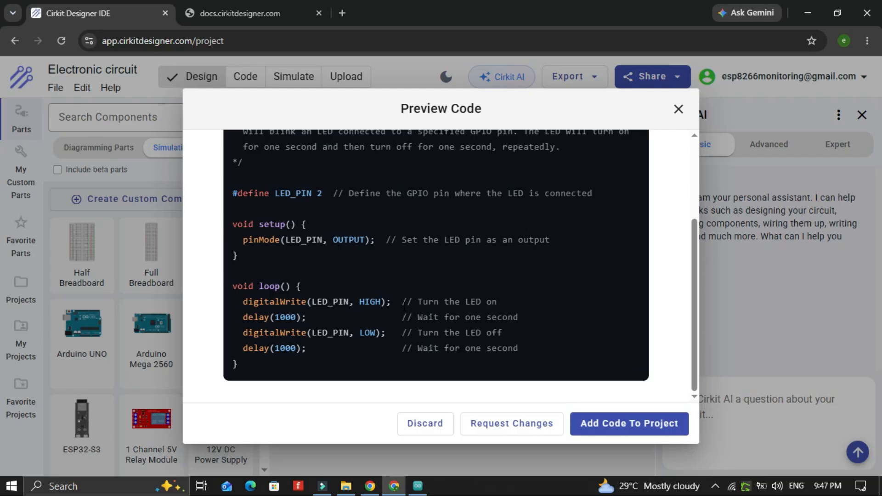
left_click(640, 428)
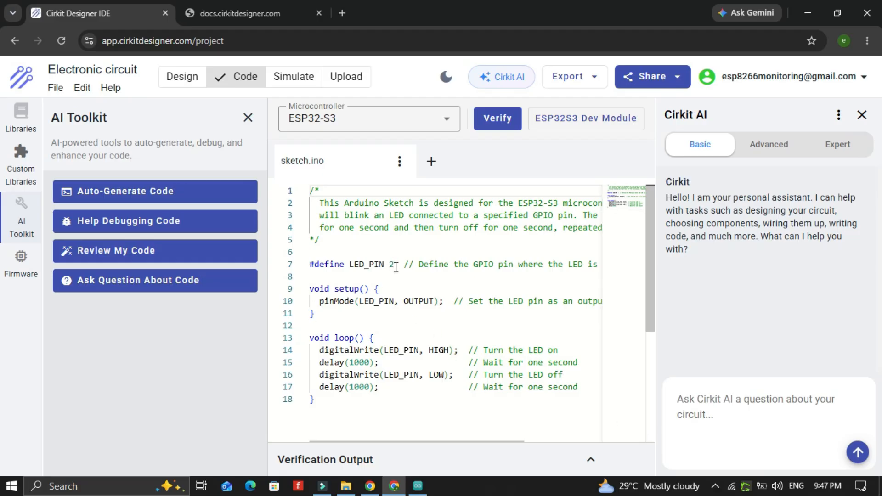
Return to the design, search parts for led, and place a red two-pin LED beside the ESP32-S3
left_click(182, 79)
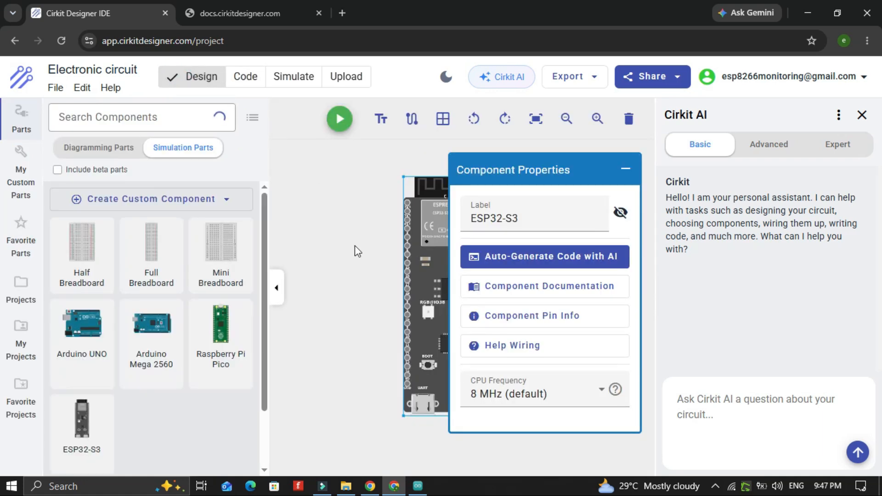
left_click(626, 169)
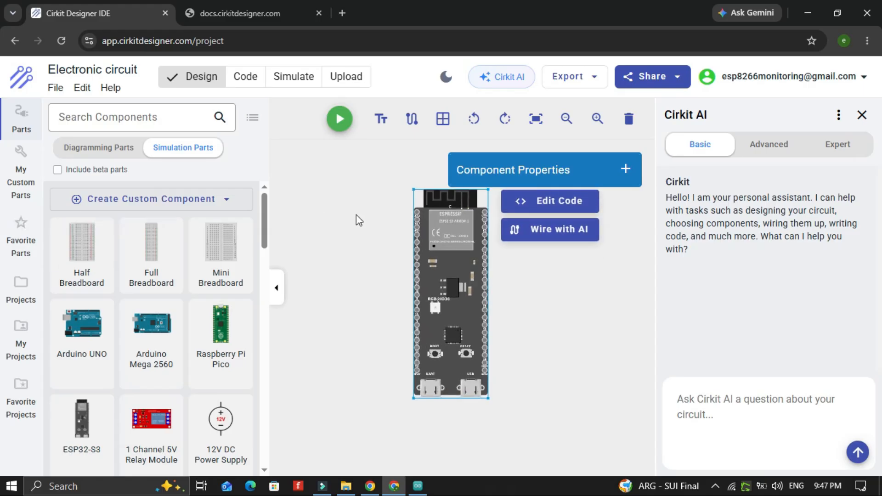
left_click(372, 260)
left_click(103, 120)
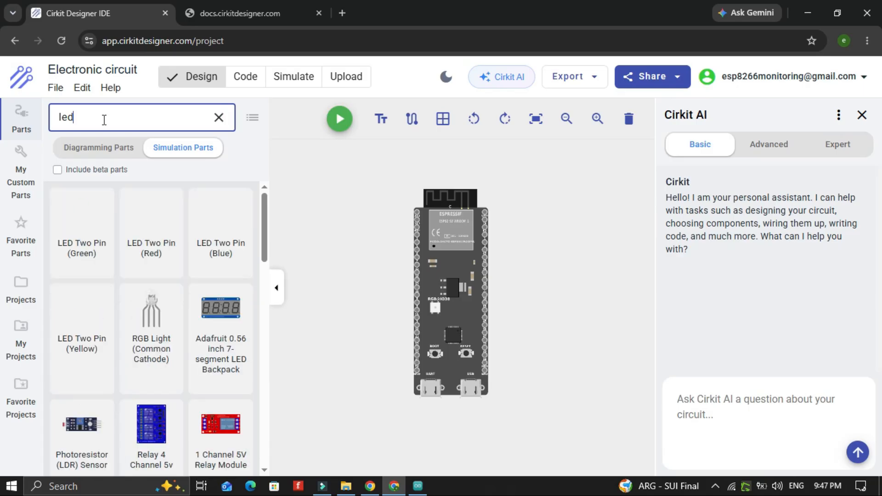
left_click(158, 215)
left_click_drag(451, 329, 541, 232)
left_click_drag(454, 269, 395, 287)
left_click(547, 228)
left_click_drag(547, 227, 487, 218)
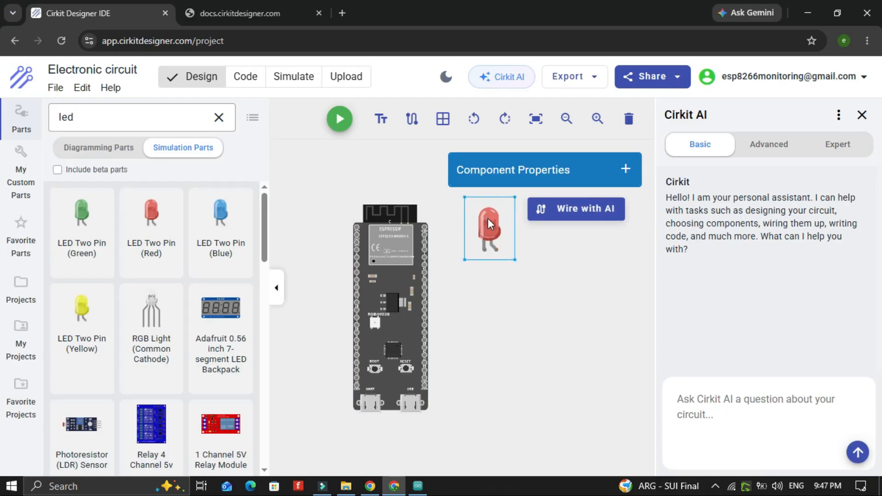
Open the red LED's component documentation and read through its pin configuration and usage instructions
left_click(625, 169)
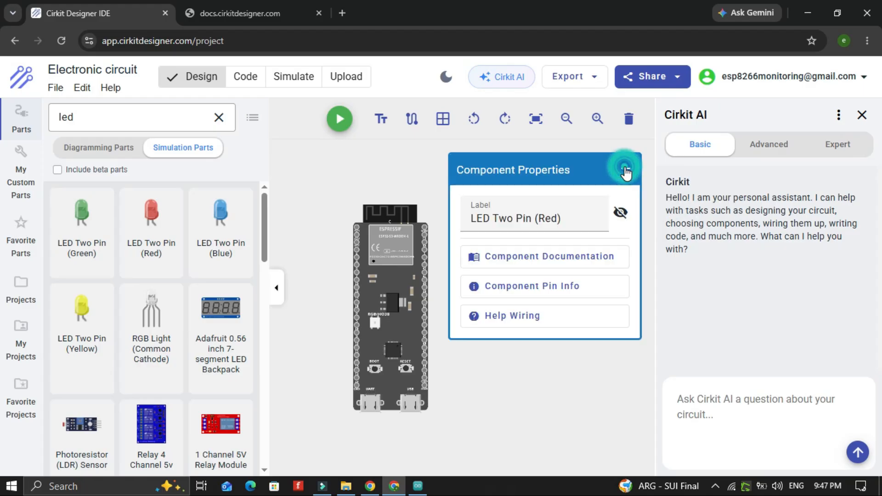
left_click(530, 260)
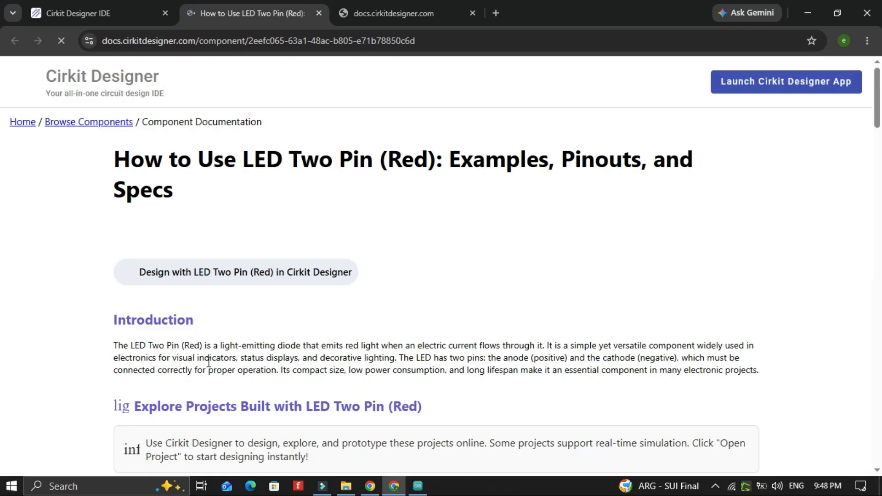
scroll(209, 362, "down", 1)
scroll(210, 366, "down", 5)
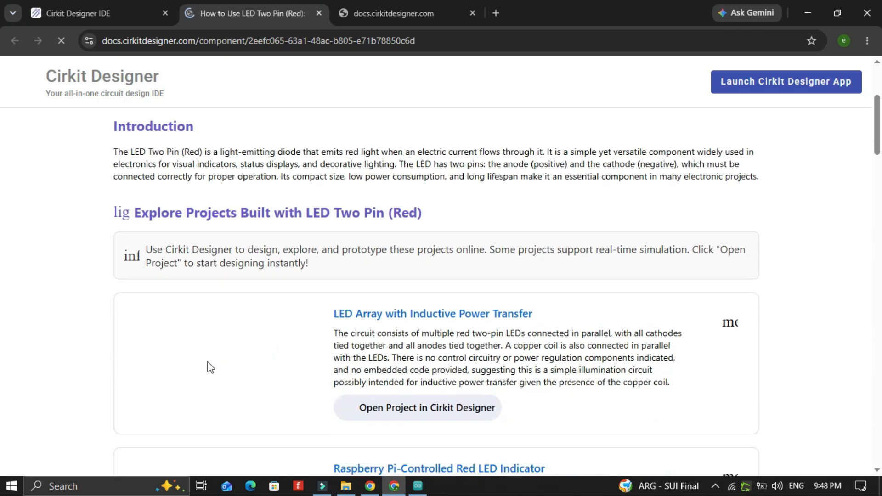
scroll(210, 367, "down", 3)
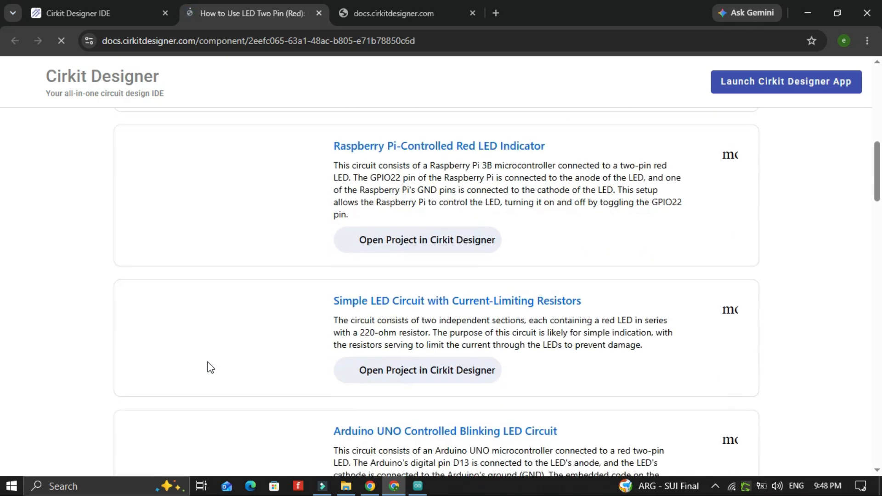
scroll(210, 366, "down", 15)
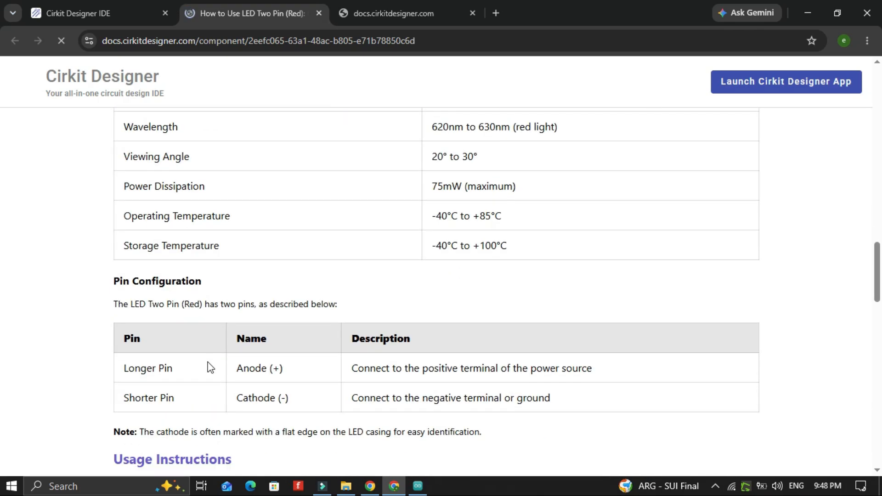
scroll(209, 367, "down", 3)
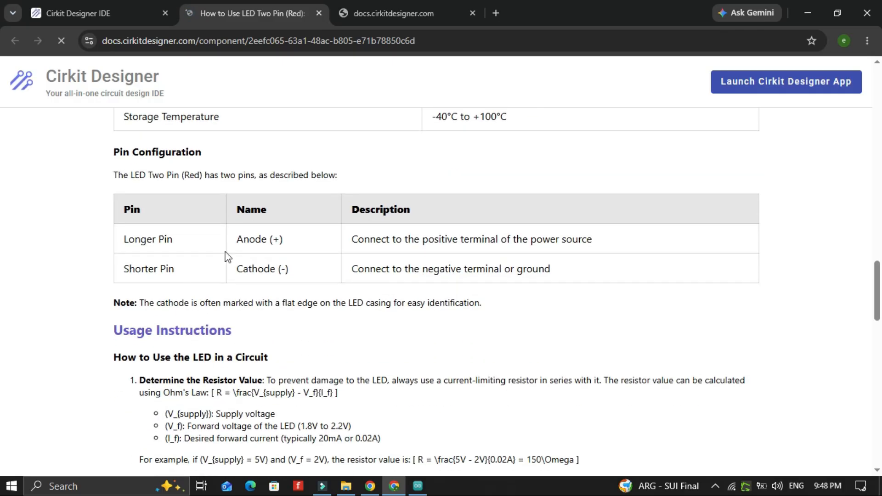
scroll(229, 355, "down", 14)
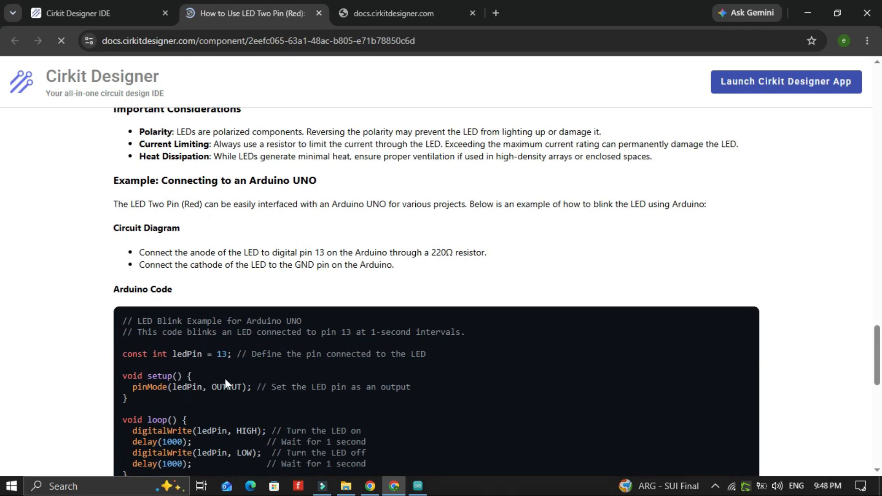
scroll(225, 381, "down", 4)
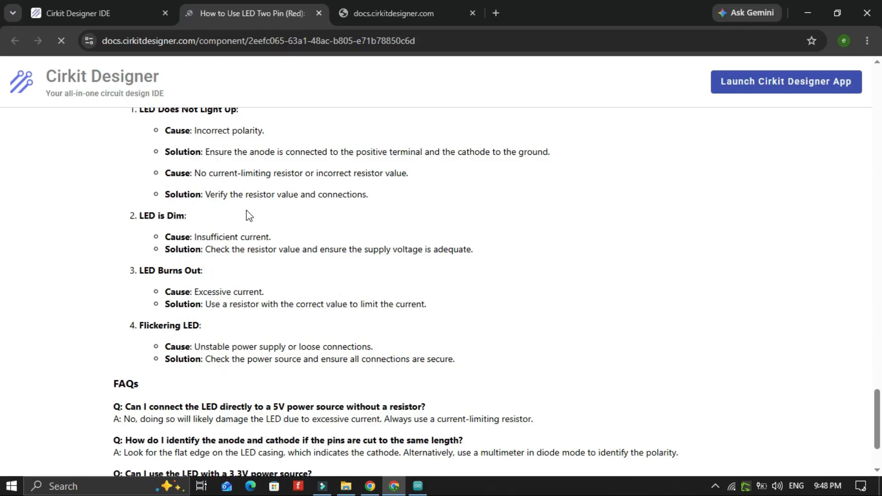
Back in the designer, wire one LED leg to the ESP32-S3's GND pin
left_click(72, 4)
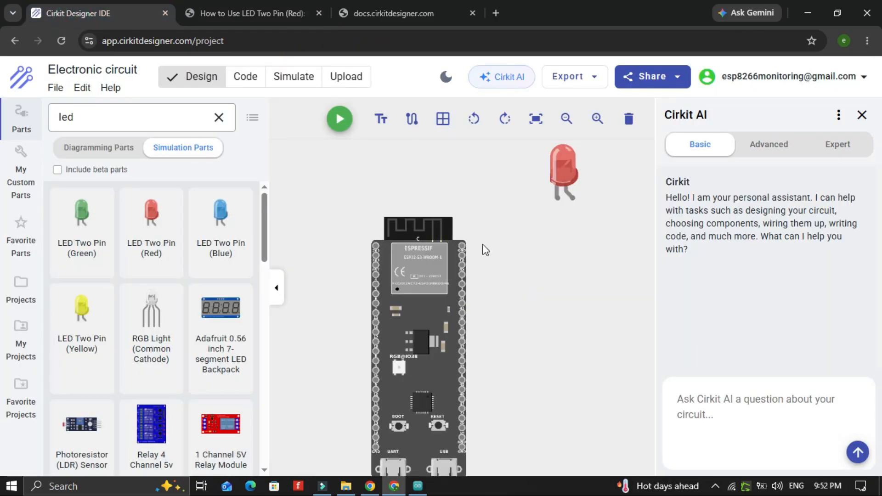
left_click(558, 197)
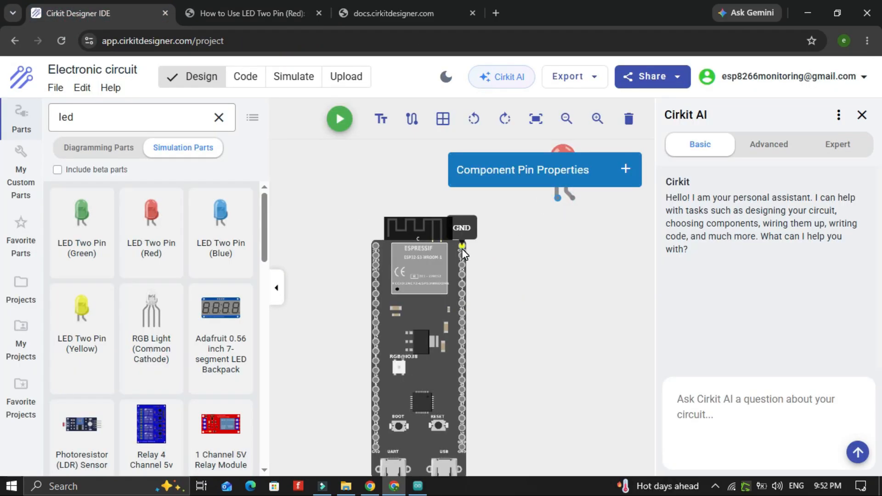
left_click(461, 246)
left_click(588, 248)
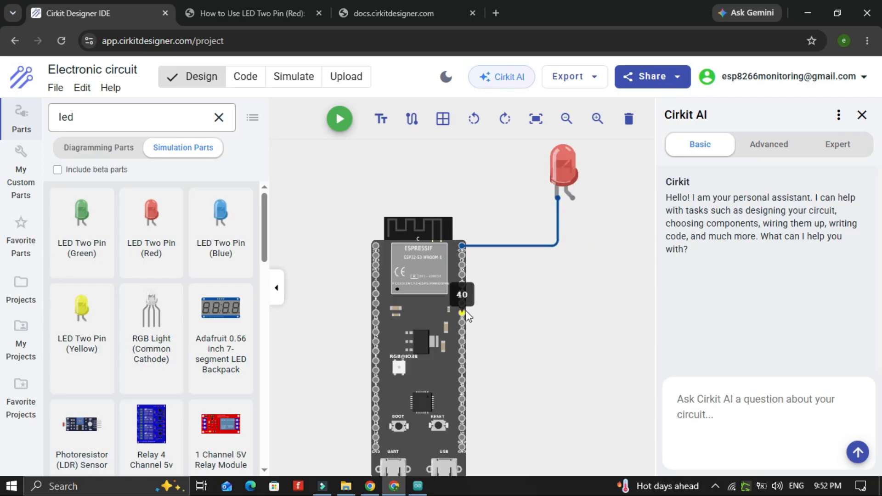
Wire the red LED's other leg to the ESP32-S3's pin 40
left_click(461, 284)
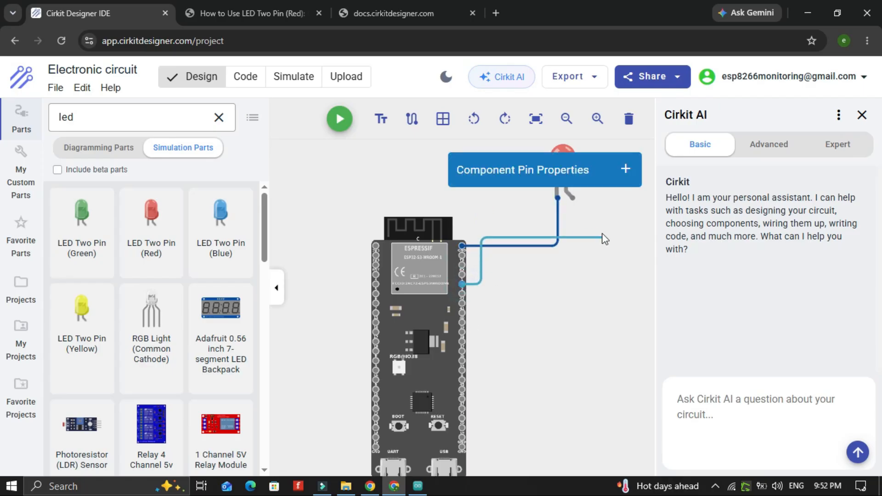
left_click(574, 201)
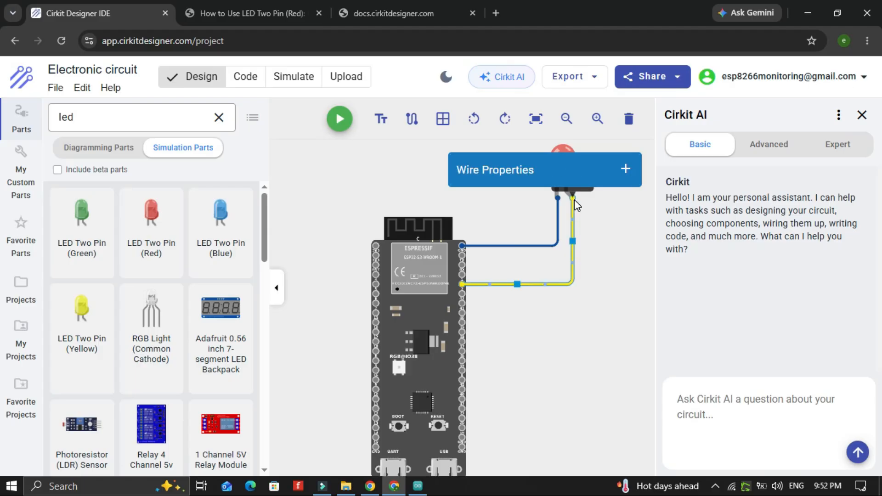
Recolour the LED's GND wire to black through its wire properties
scroll(611, 241, "down", 2)
left_click(555, 244)
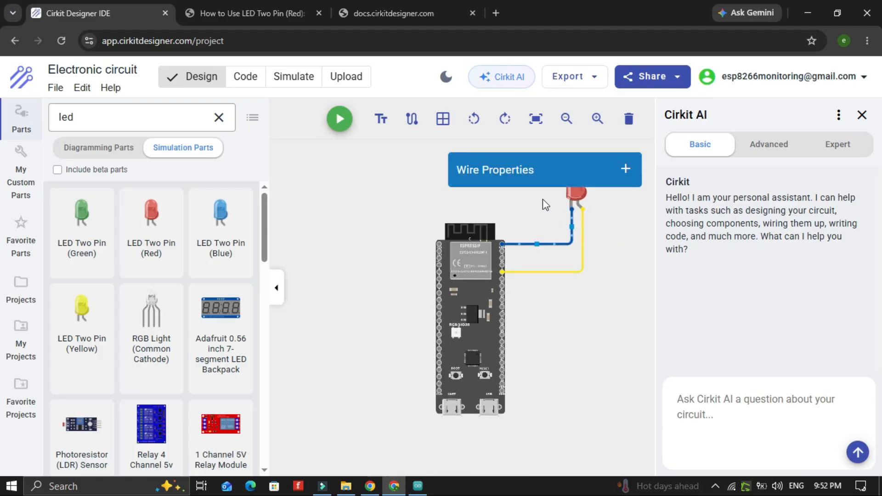
left_click(531, 174)
left_click(529, 216)
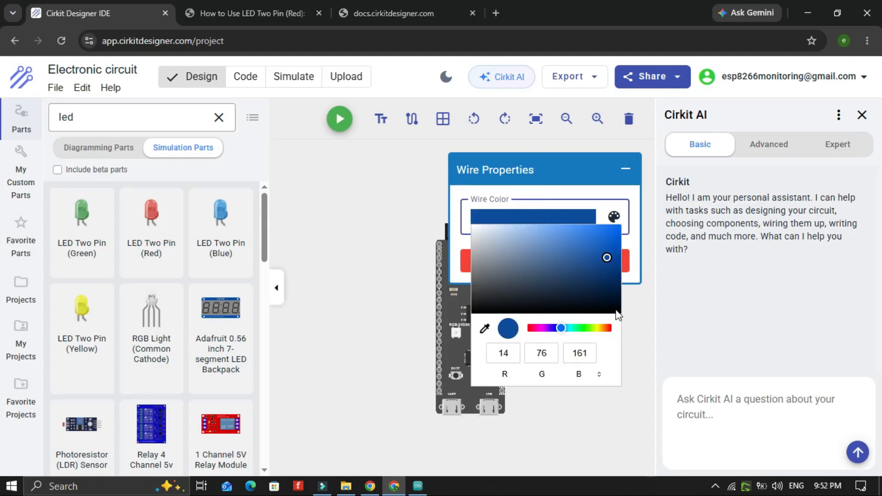
left_click(615, 313)
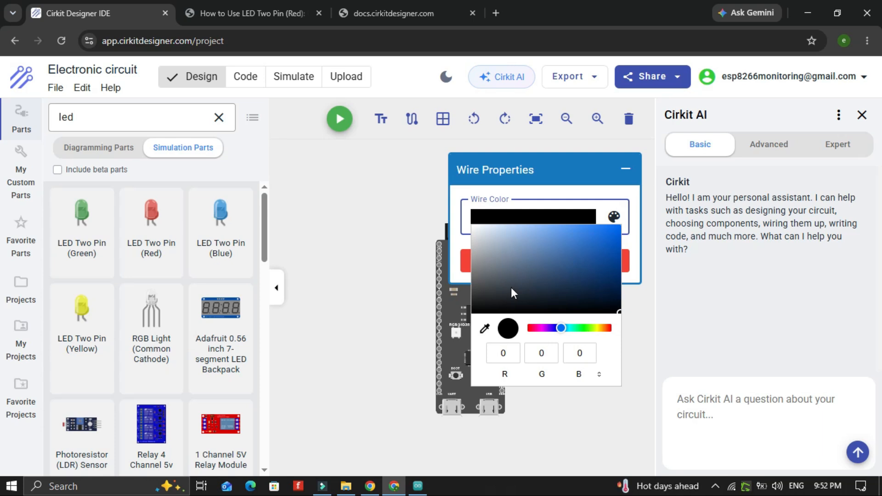
left_click(535, 166)
left_click(549, 317)
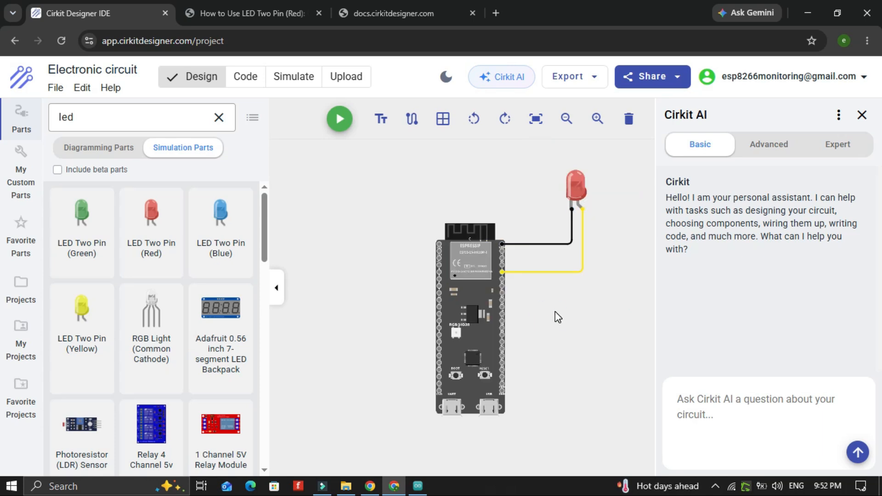
Run the simulation to test the LED blink sketch and collapse the simulation console
left_click(340, 120)
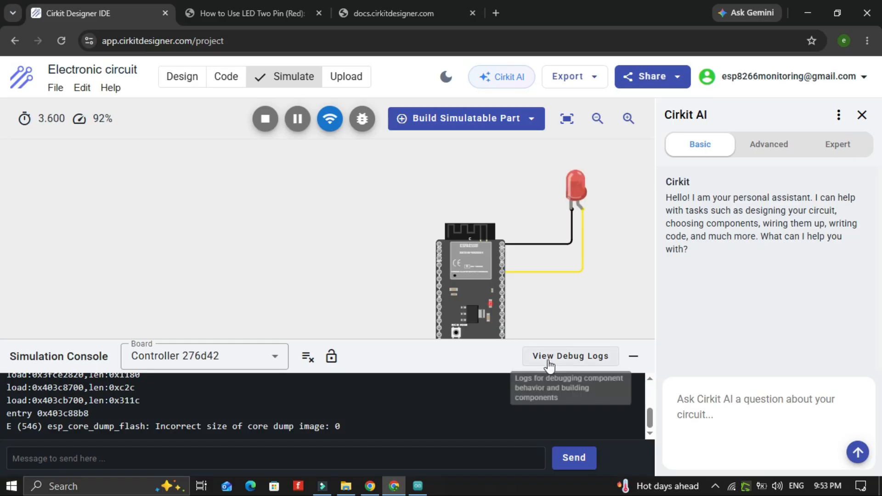
left_click(633, 356)
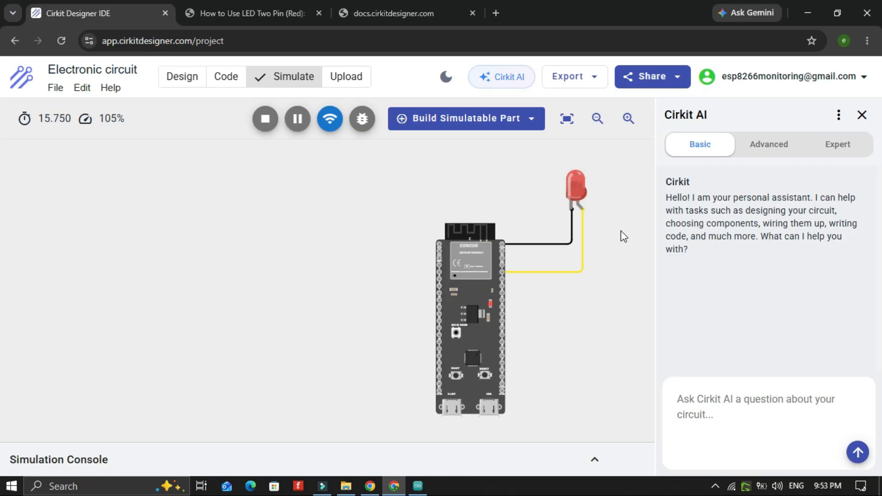
Back in the designer, search parts for dh and place a DHT22 sensor beside the ESP32-S3
left_click(182, 76)
scroll(170, 212, "down", 5)
scroll(170, 211, "up", 1)
left_click(156, 112)
type("dhy")
key("BackSpace")
type("y")
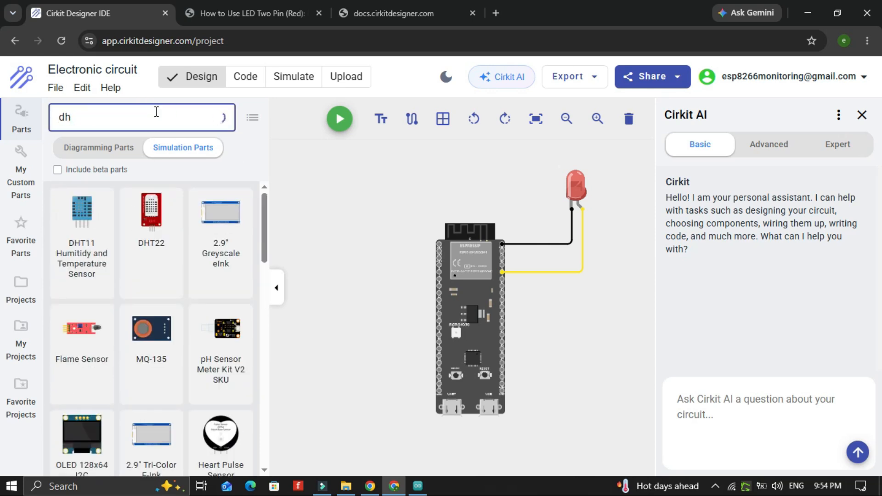
left_click_drag(144, 220, 371, 187)
Reposition the DHT22 and wire its VCC pin to the ESP32-S3's 3V3 pin
scroll(444, 233, "up", 4)
left_click(368, 324)
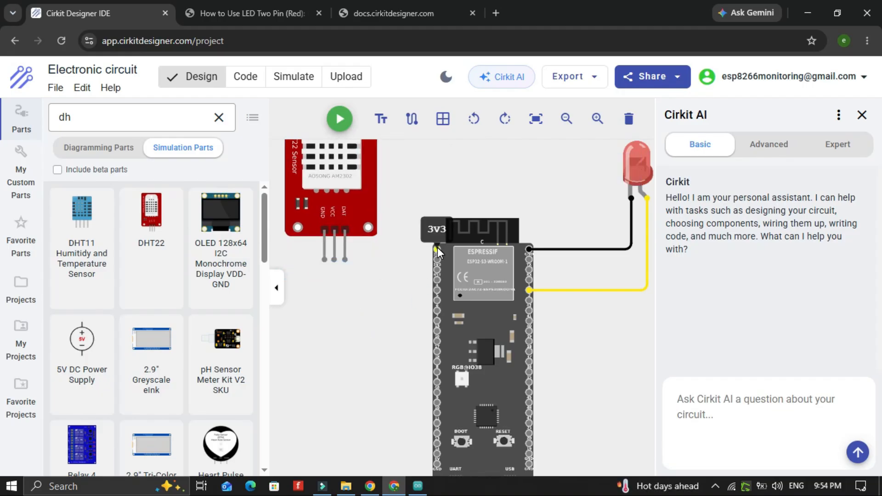
left_click(438, 251)
left_click(324, 260)
left_click_drag(324, 264, 416, 252)
left_click_drag(345, 186, 340, 156)
left_click(437, 250)
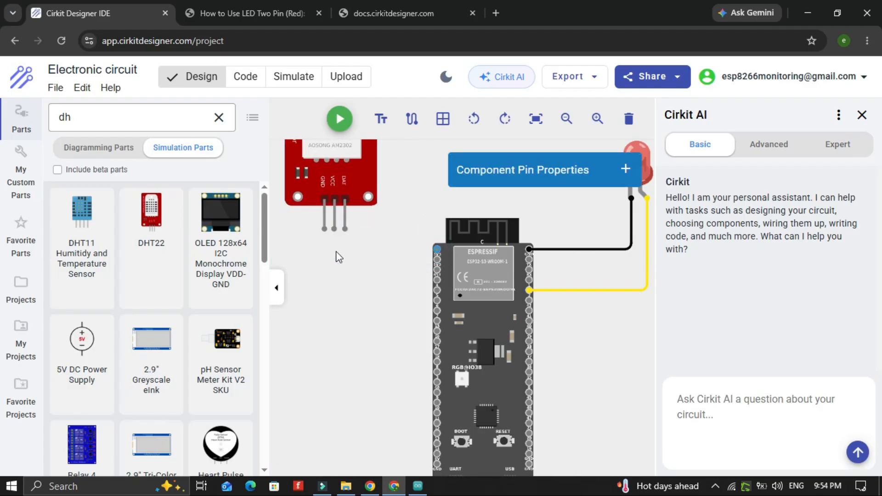
left_click(436, 250)
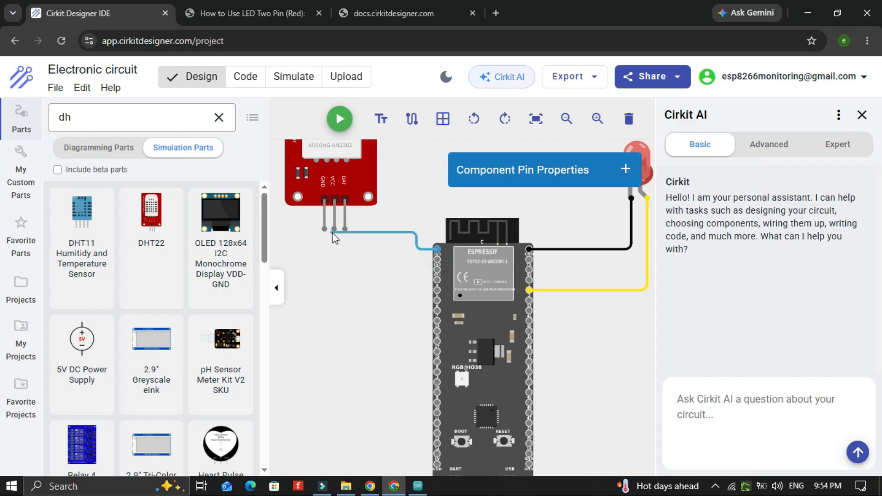
left_click(334, 228)
Recolour the DHT22 power wire to red
left_click(369, 249)
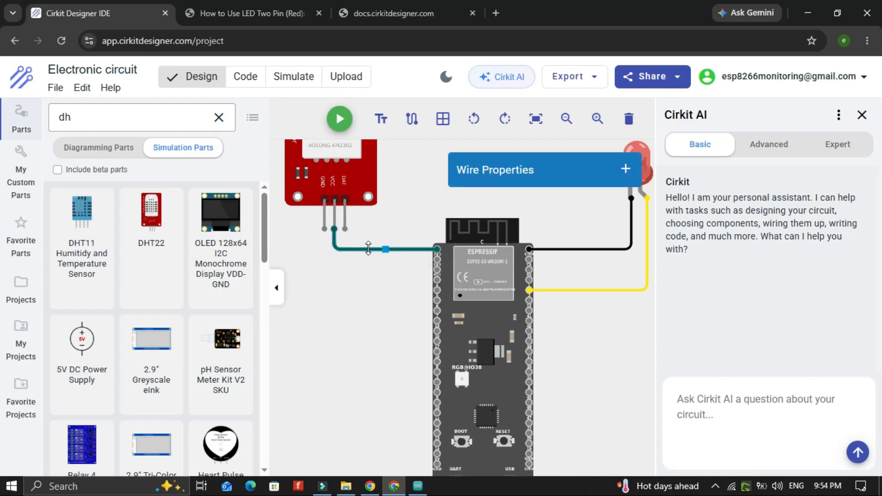
left_click(626, 169)
left_click(614, 217)
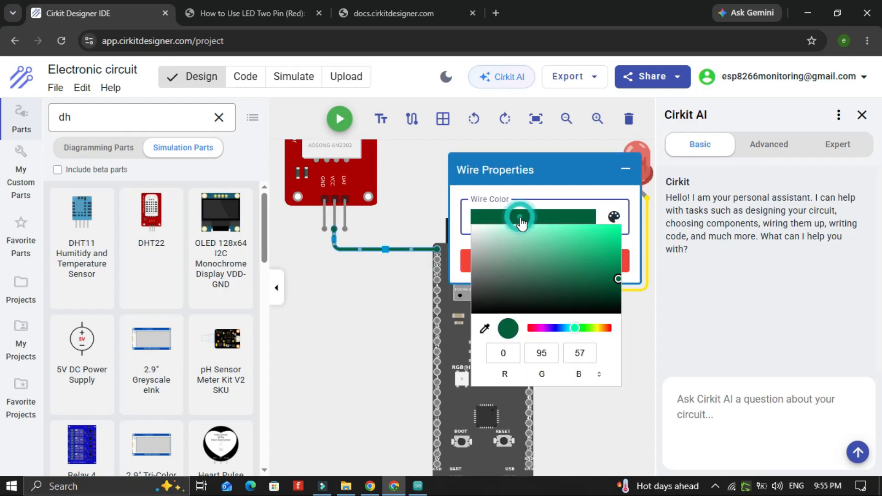
left_click(613, 327)
left_click(618, 225)
left_click(614, 216)
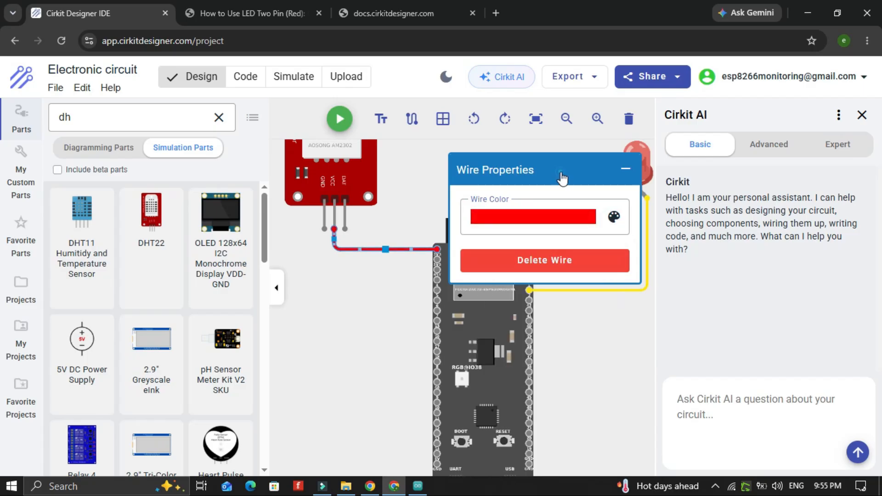
left_click(626, 168)
left_click(329, 313)
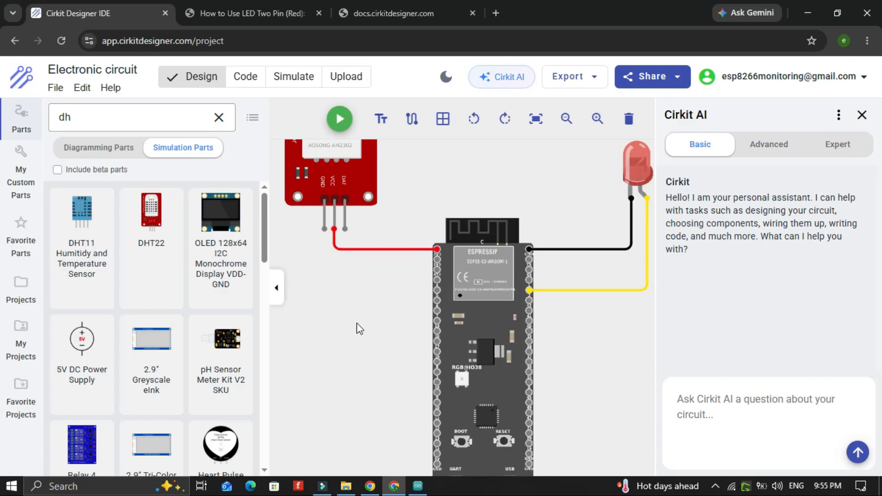
Wire the DHT22's DAT pin to the ESP32-S3's pin 5 and colour that wire blue
left_click(438, 291)
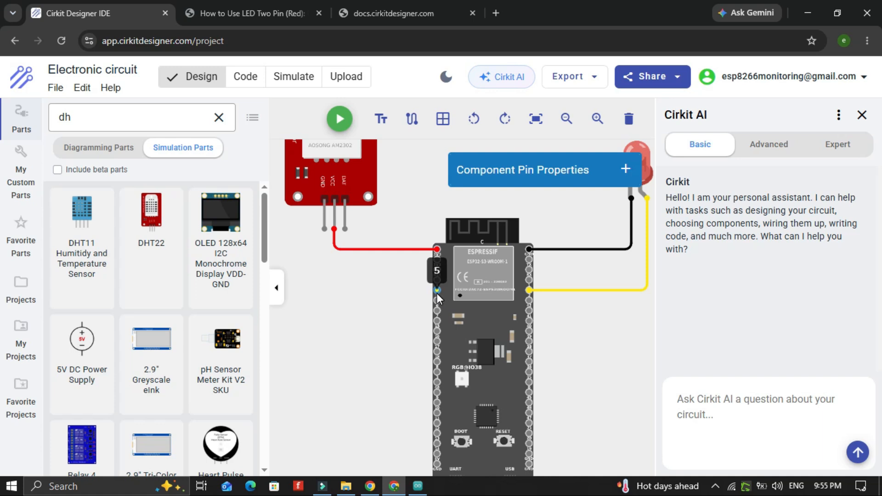
left_click(345, 228)
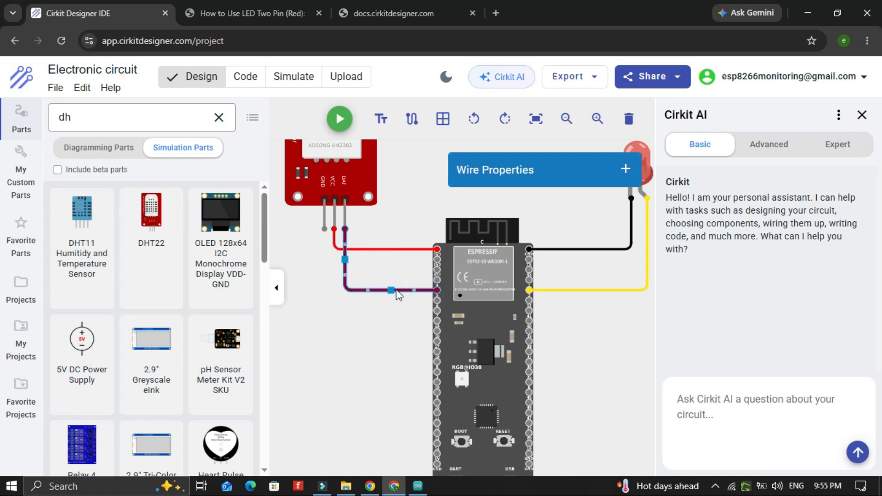
left_click(625, 169)
left_click(540, 226)
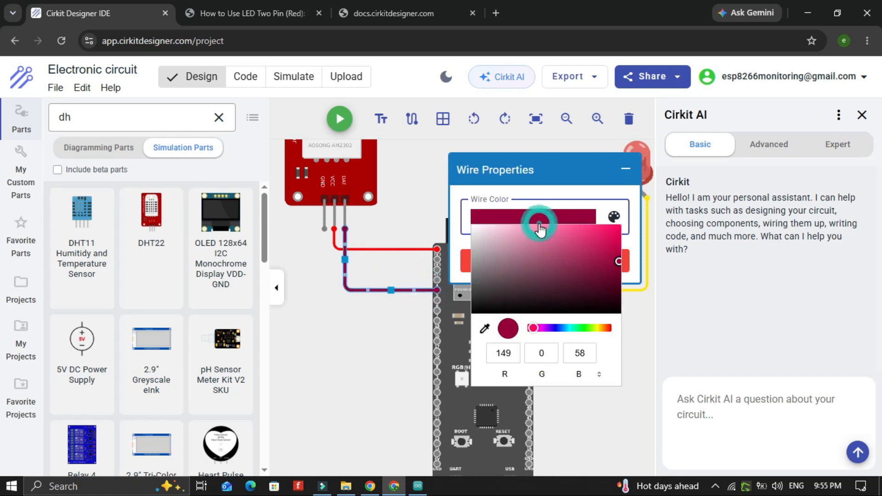
left_click(583, 327)
left_click(615, 220)
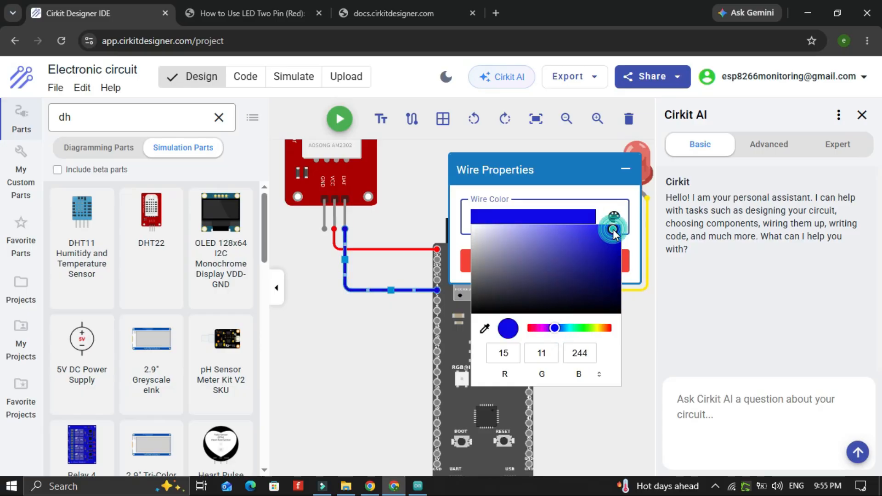
left_click(338, 332)
Wire the DHT22's GND pin to a GND pin at the bottom of the ESP32-S3 and colour it black
left_click(437, 463)
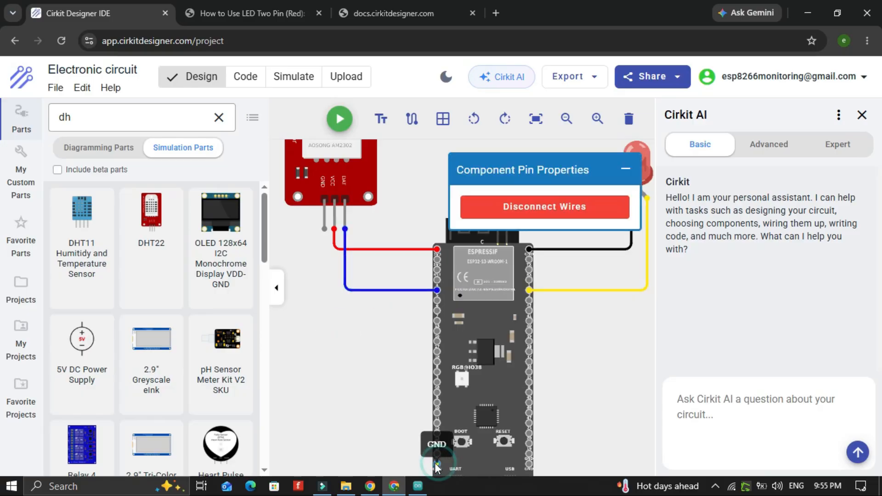
left_click(324, 228)
left_click(614, 216)
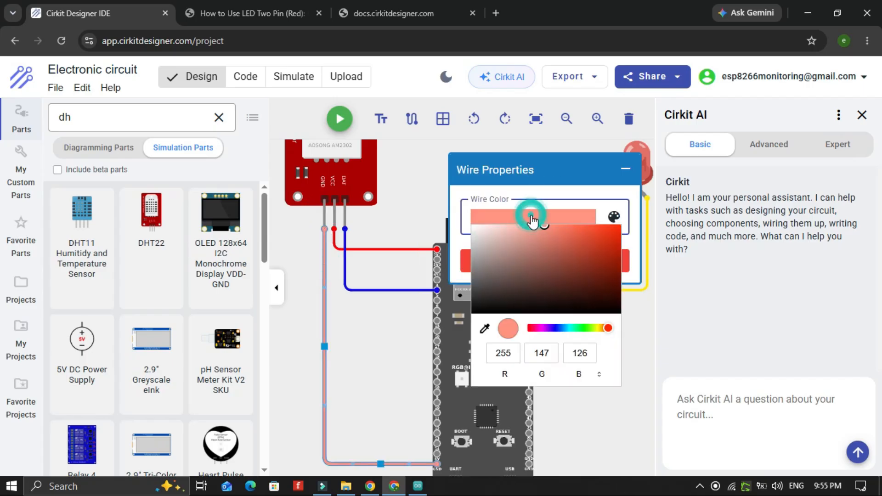
left_click(475, 312)
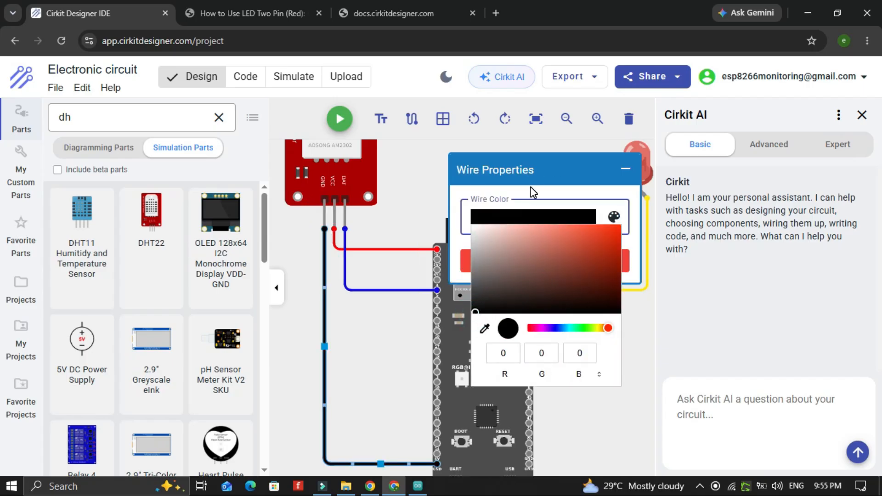
left_click(577, 174)
left_click(411, 182)
scroll(411, 183, "down", 4)
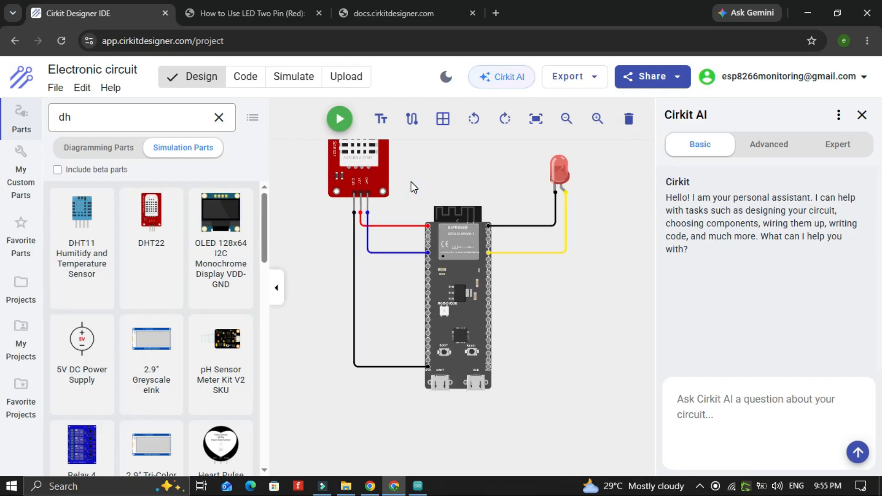
scroll(520, 146, "down", 6)
scroll(520, 146, "up", 3)
left_click(470, 145)
scroll(501, 162, "up", 3)
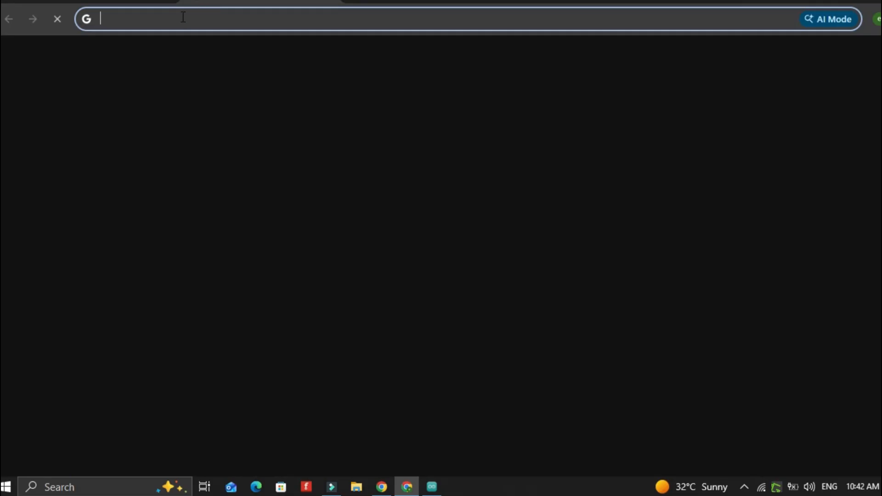
Open the Blynk console's Developer Zone and create a new template named LED and DHT sensor
type("b")
key("Return")
left_click(46, 169)
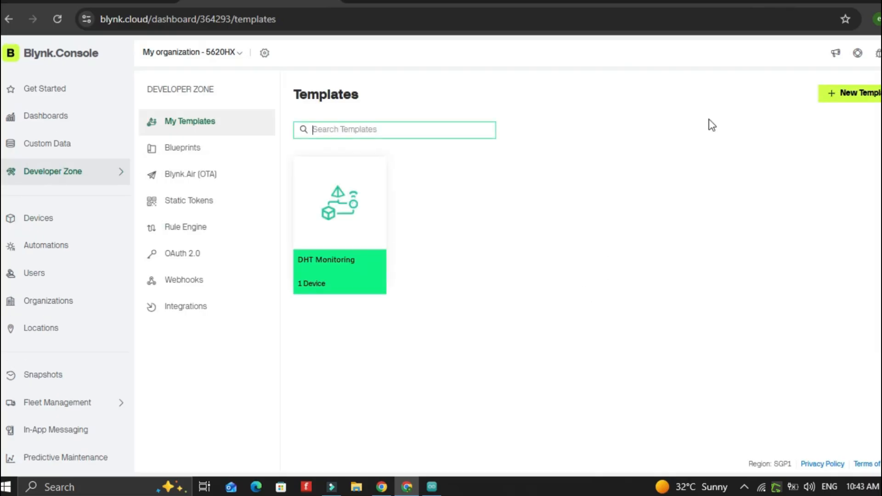
left_click(842, 93)
left_click(350, 179)
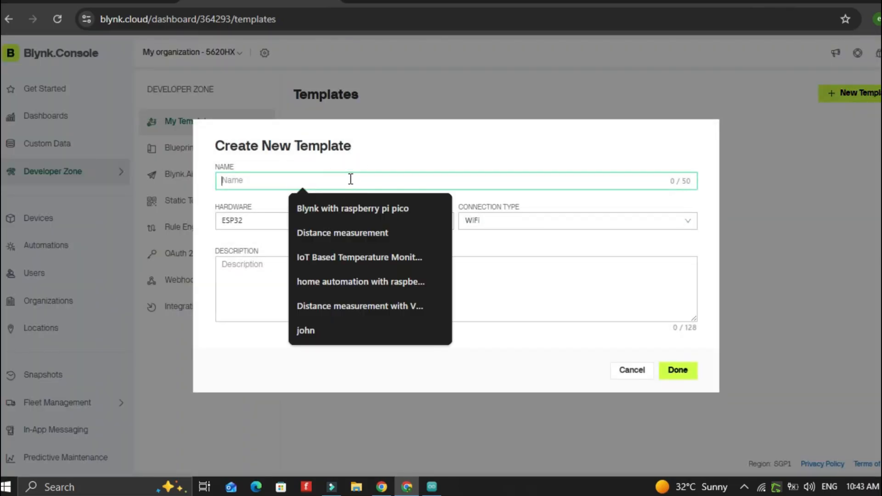
type("LED and DHT sensor")
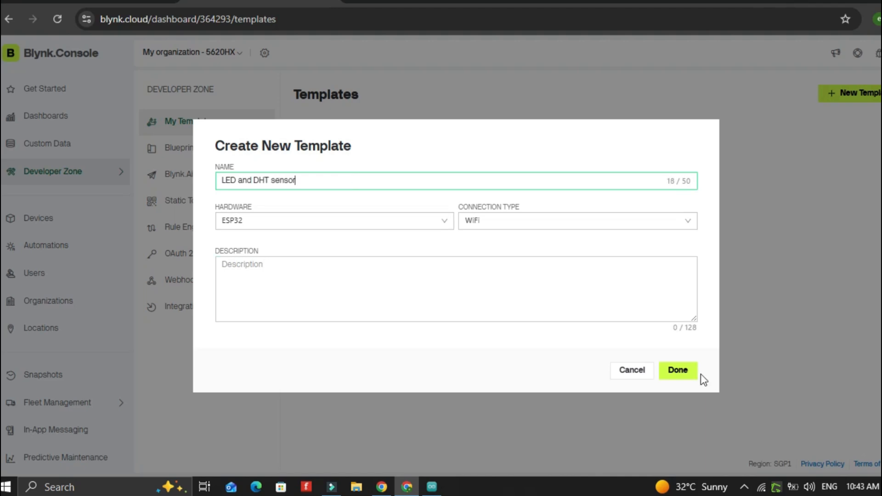
left_click(681, 372)
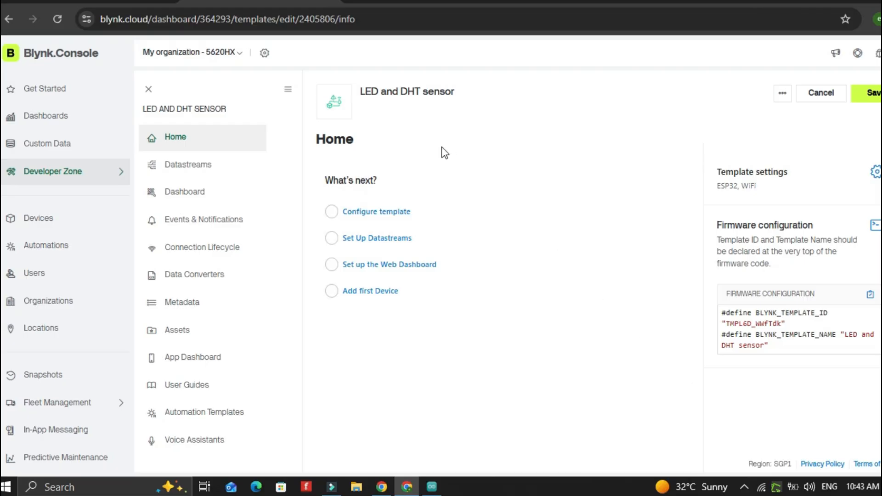
Add a Double datastream named temperature on V0 with a range of 0 to 100
left_click(199, 169)
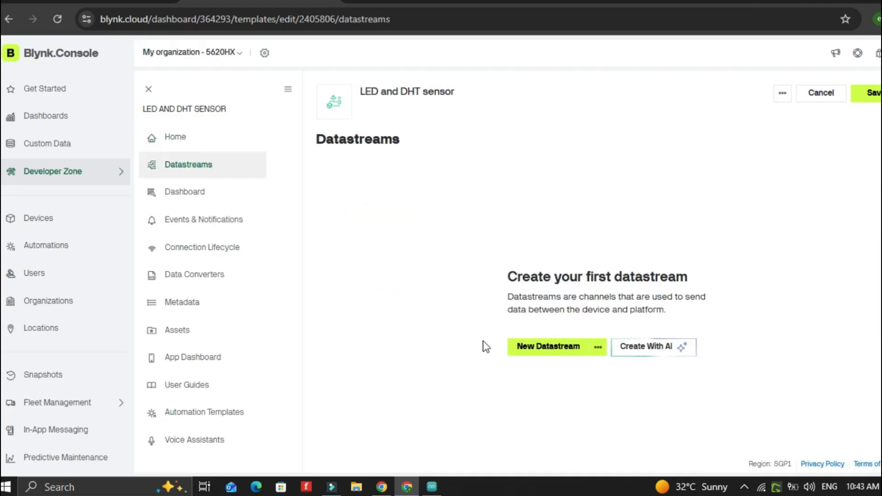
left_click(546, 345)
triple_click(311, 178)
type("tempera")
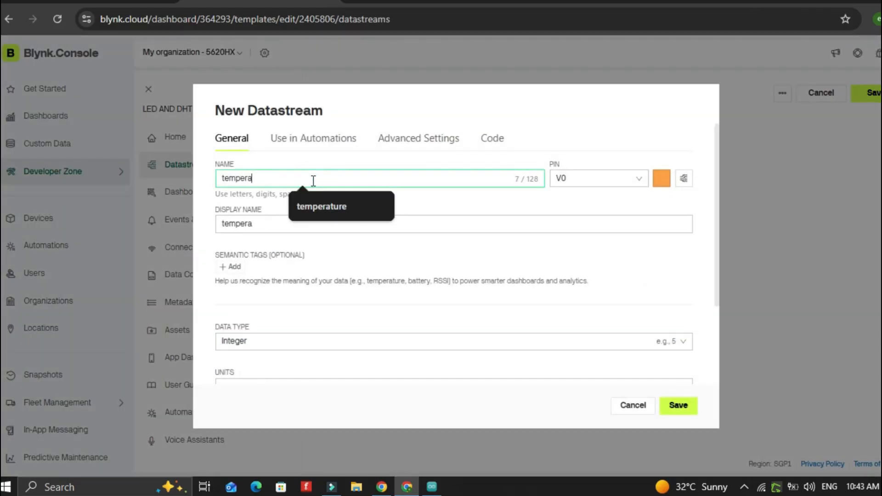
type("trure")
key("BackSpace")
key("BackSpace")
key("BackSpace")
key("BackSpace")
type("ure")
scroll(312, 222, "down", 3)
left_click(311, 227)
left_click(258, 271)
left_click(351, 324)
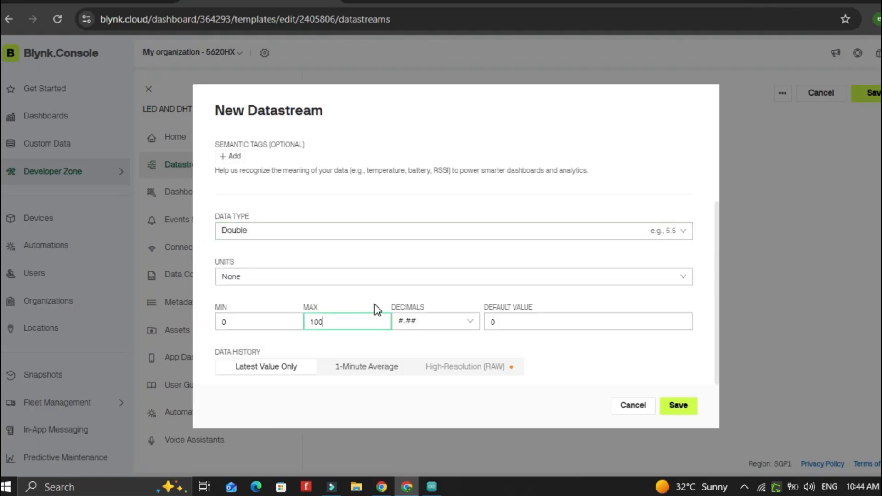
left_click(679, 406)
Add an Integer datastream named humidity on V1 with a maximum of 100
left_click(829, 161)
triple_click(321, 177)
type("hum")
scroll(351, 245, "down", 3)
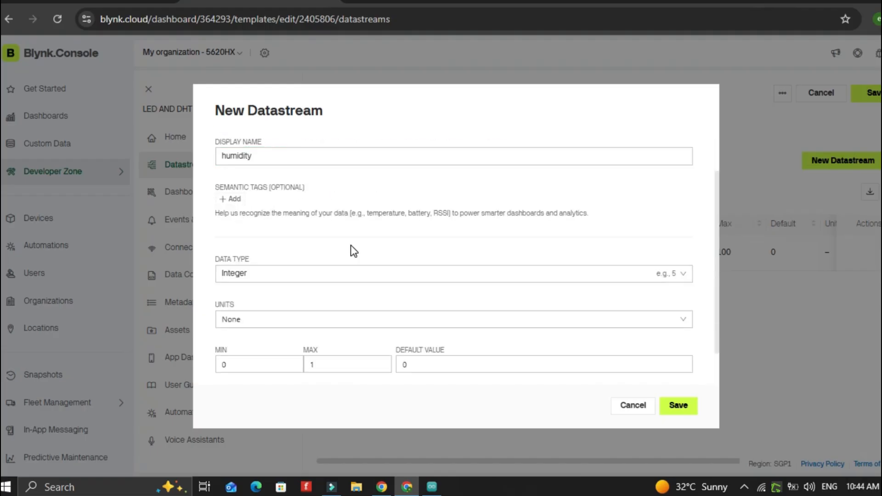
left_click(346, 325)
left_click(679, 406)
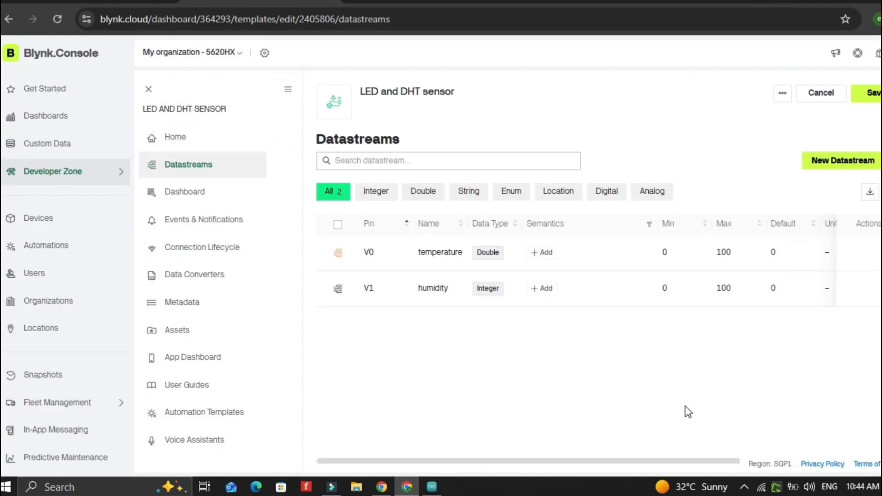
Add an Integer datastream named led on V2
left_click(824, 165)
left_click_drag(360, 180, 211, 190)
type("led")
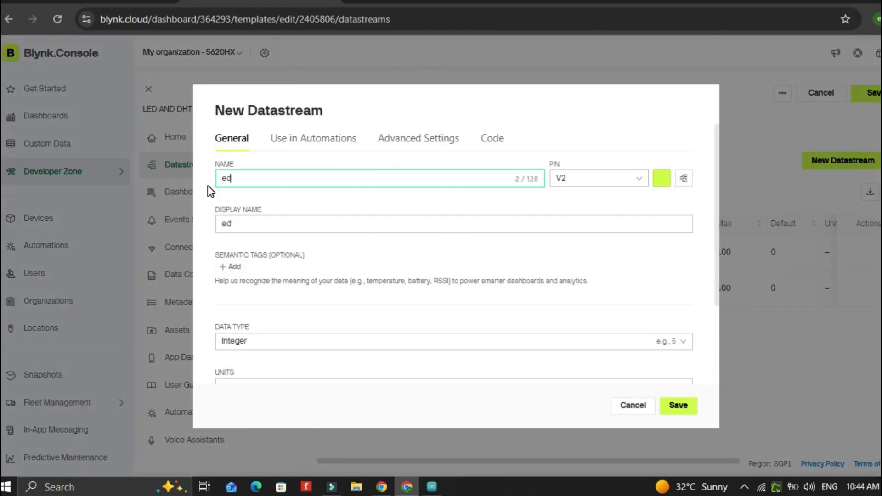
scroll(357, 272, "down", 3)
left_click(677, 411)
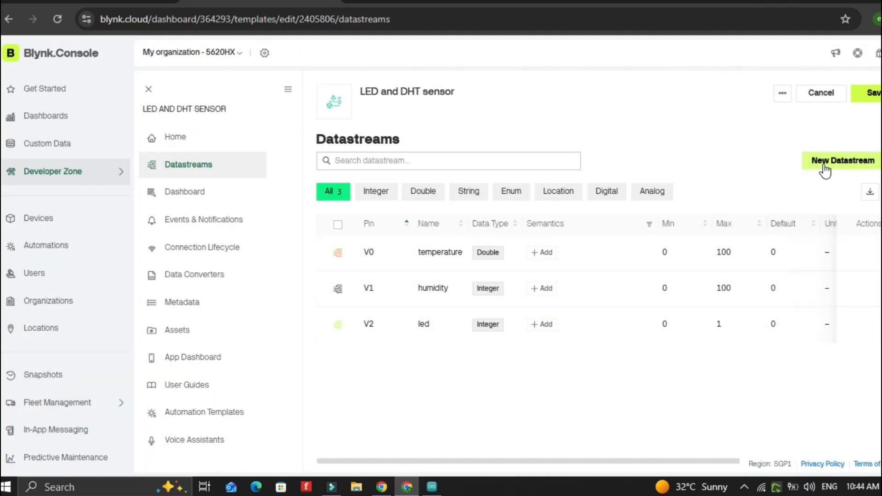
Add a Switch widget and two Gauge widgets to the template's dashboard
left_click(198, 195)
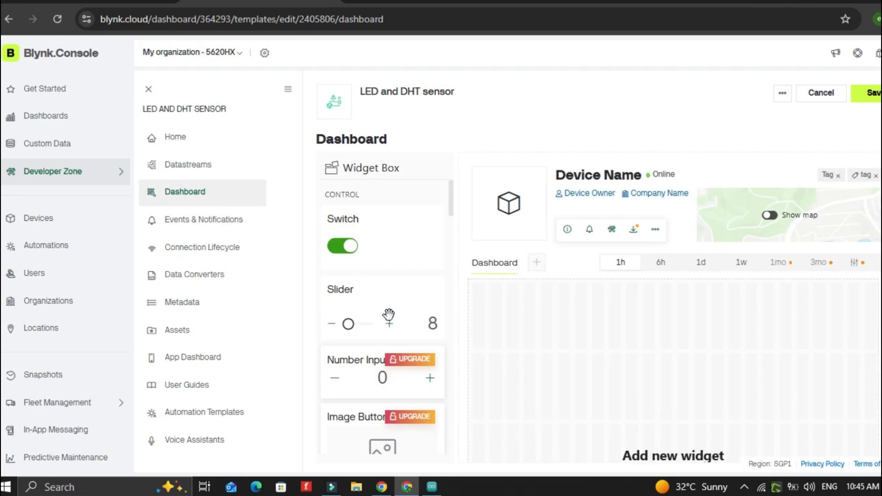
left_click(391, 236)
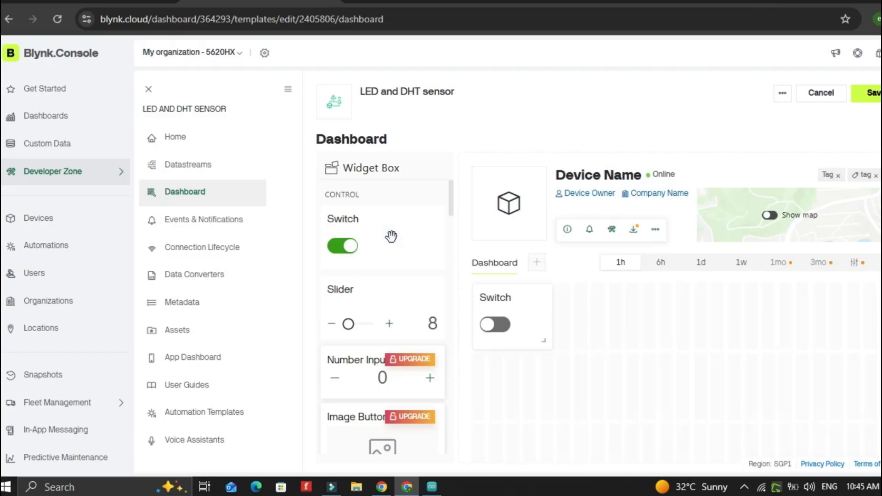
scroll(375, 329, "down", 4)
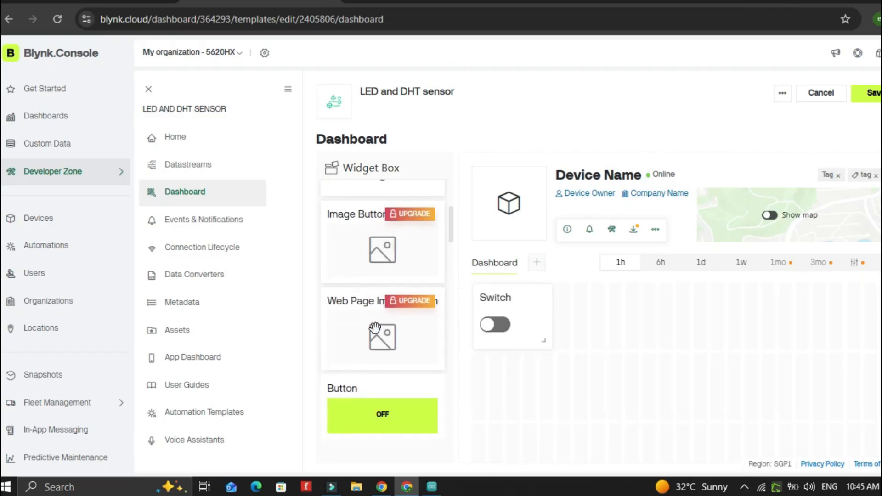
scroll(375, 328, "down", 4)
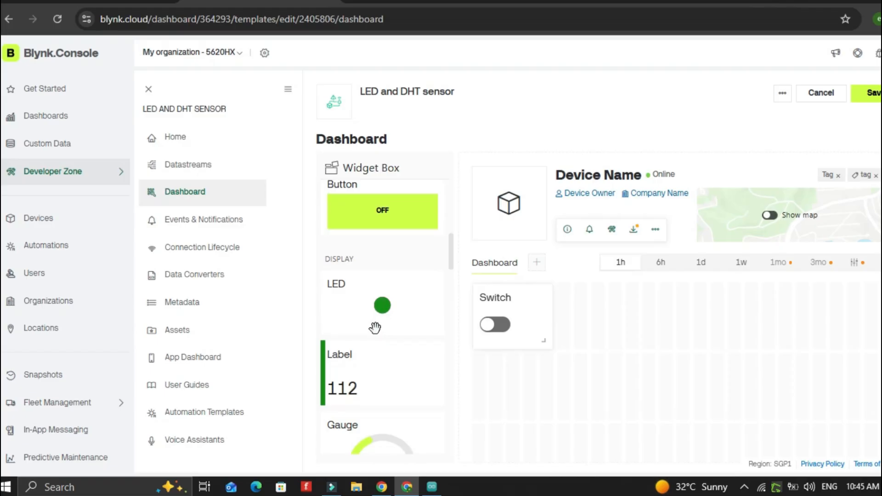
scroll(375, 327, "down", 2)
left_click(377, 386)
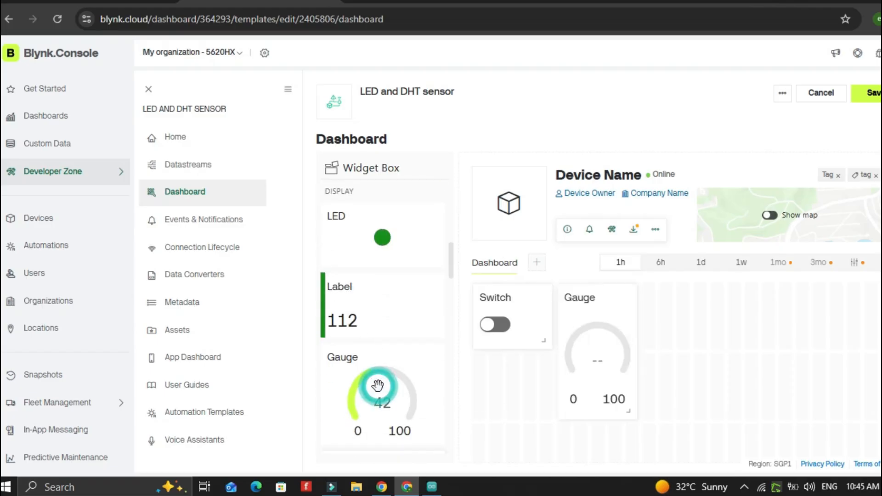
left_click(377, 386)
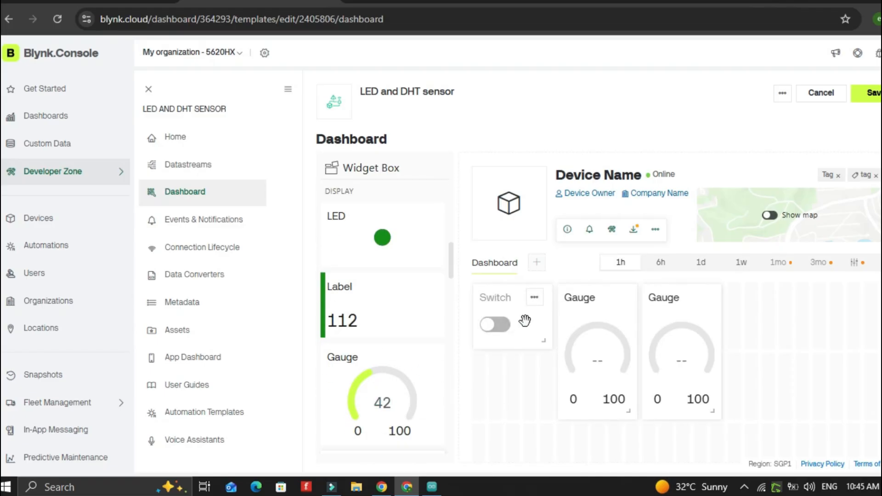
Link the Switch widget to the led (V2) datastream
left_click(536, 301)
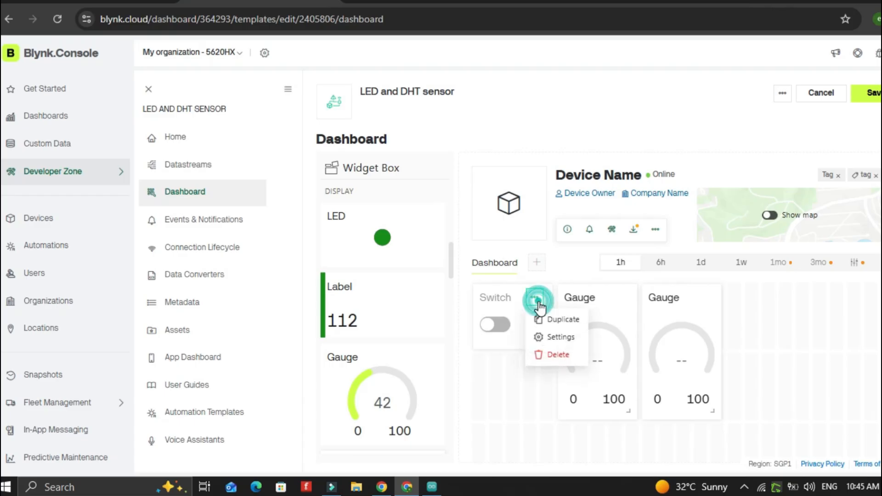
left_click(558, 337)
left_click(136, 182)
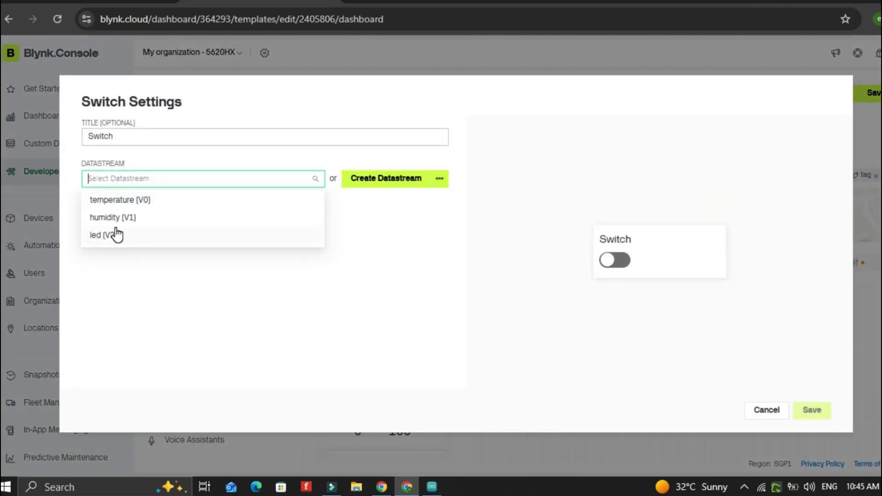
left_click(114, 232)
left_click(813, 409)
Link the first Gauge widget to the temperature (V0) datastream
left_click(601, 336)
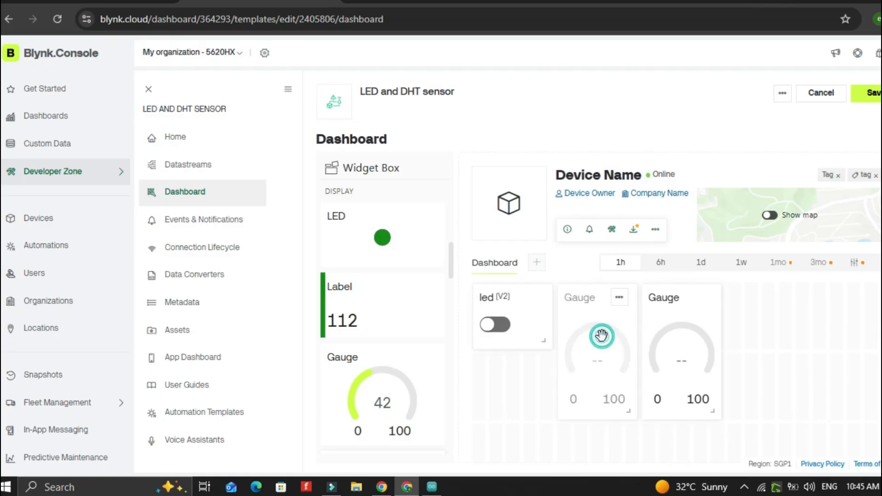
left_click(616, 300)
left_click(636, 340)
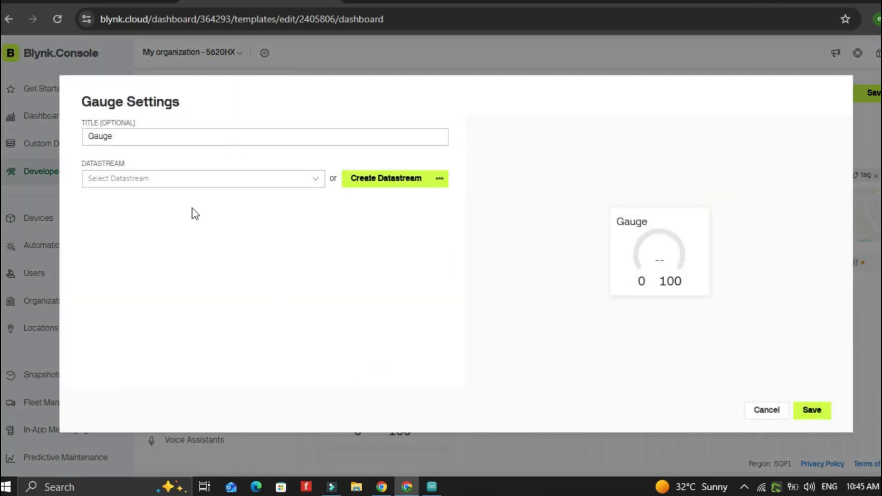
left_click(181, 176)
left_click(118, 199)
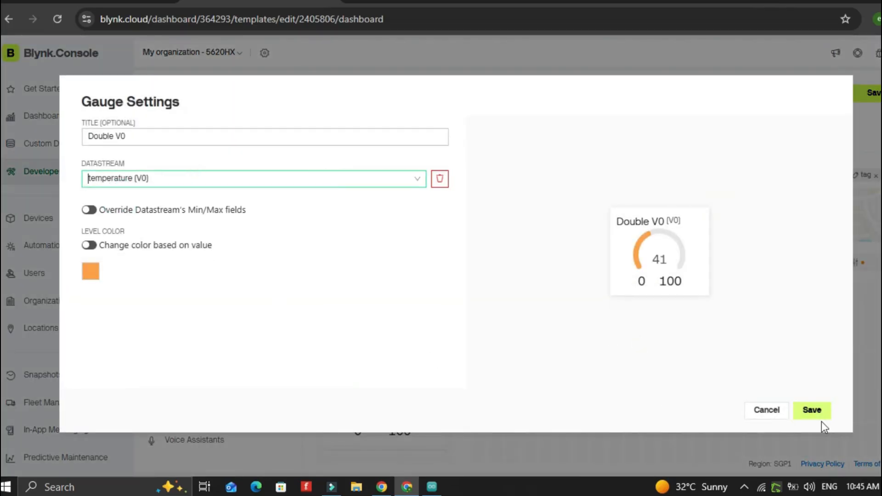
left_click(818, 410)
Link the second Gauge widget to the humidity (V1) datastream
left_click(699, 297)
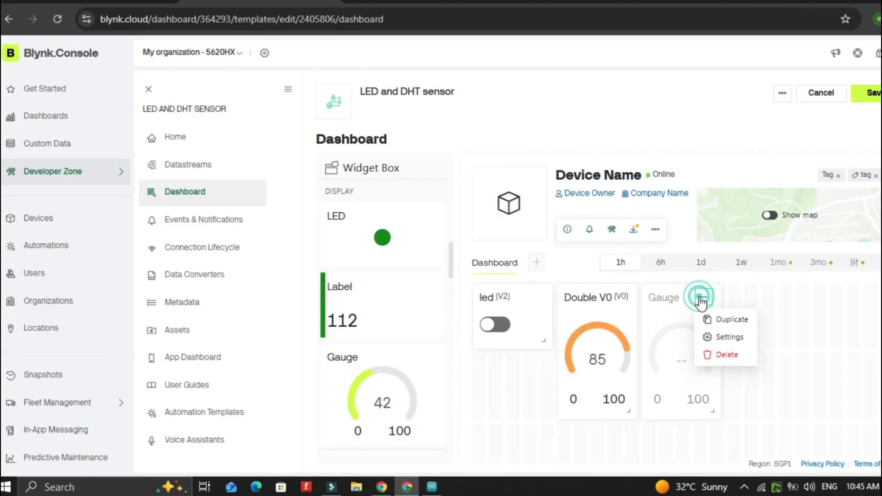
left_click(727, 337)
left_click(226, 183)
left_click(151, 216)
left_click(808, 410)
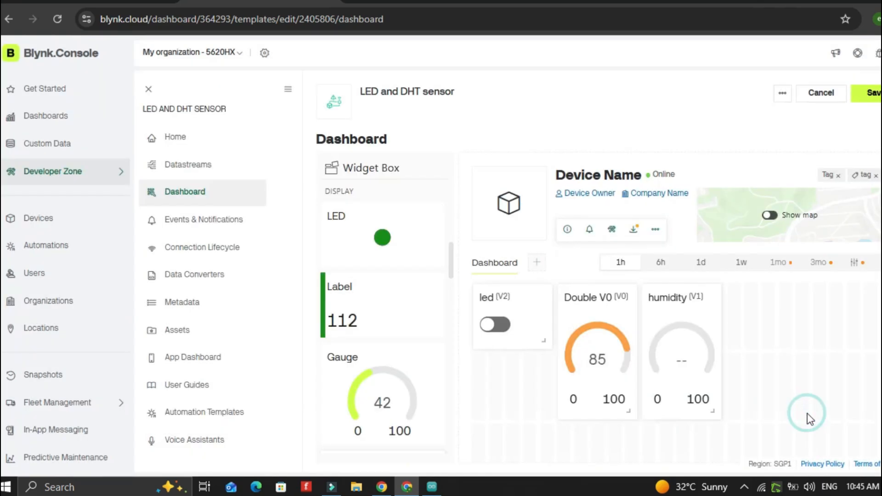
Enlarge both gauge widgets and arrange them side by side next to the switch
left_click_drag(711, 409, 812, 414)
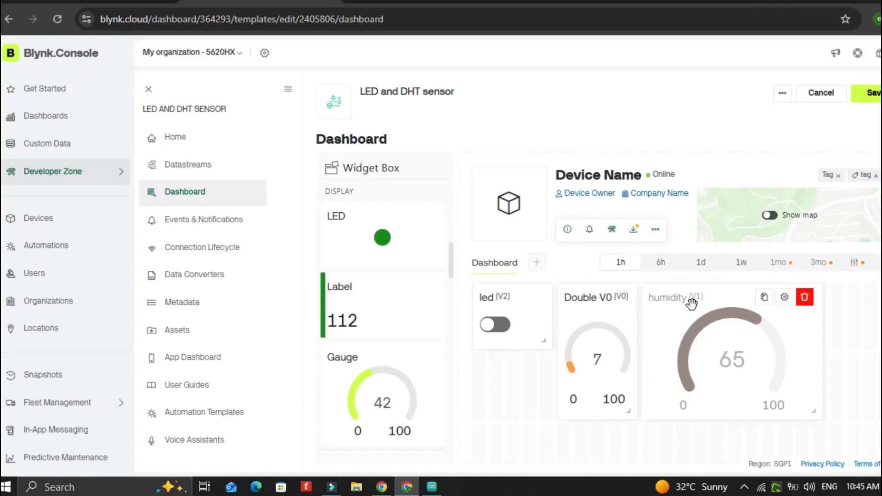
left_click_drag(691, 303, 745, 296)
left_click_drag(628, 410, 681, 425)
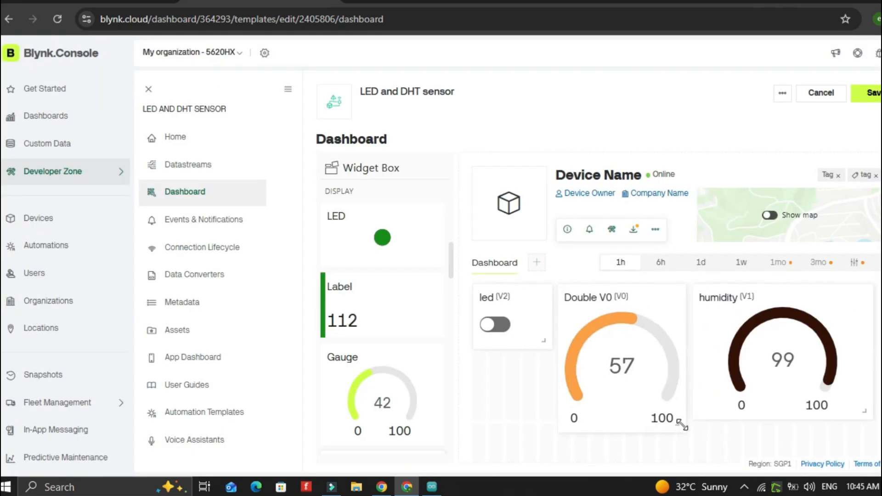
Retitle the temperature gauge as Temperature
left_click(648, 297)
left_click(136, 138)
left_click(150, 177)
triple_click(157, 135)
type("Temperature")
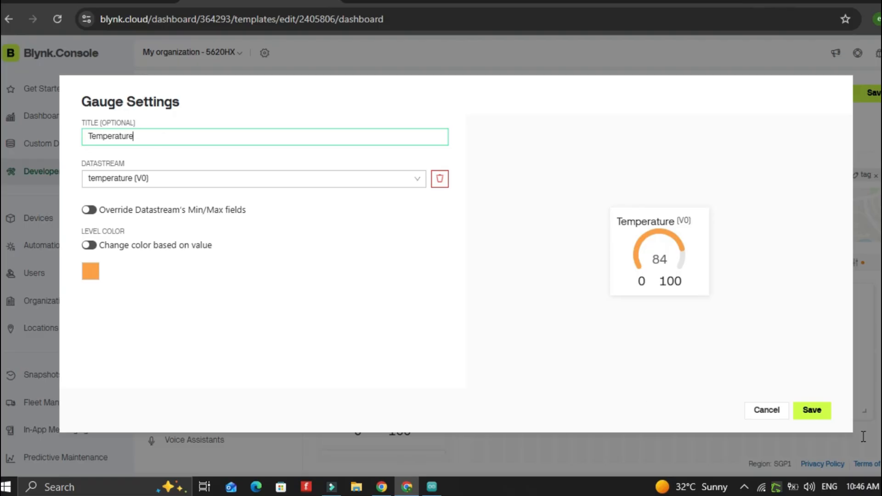
left_click(811, 410)
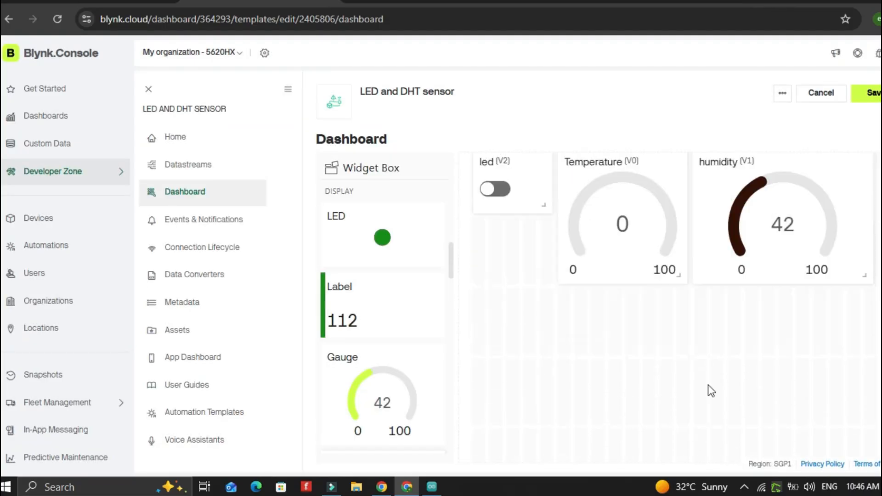
Save the template
scroll(707, 384, "up", 1)
scroll(410, 343, "down", 1)
left_click(877, 94)
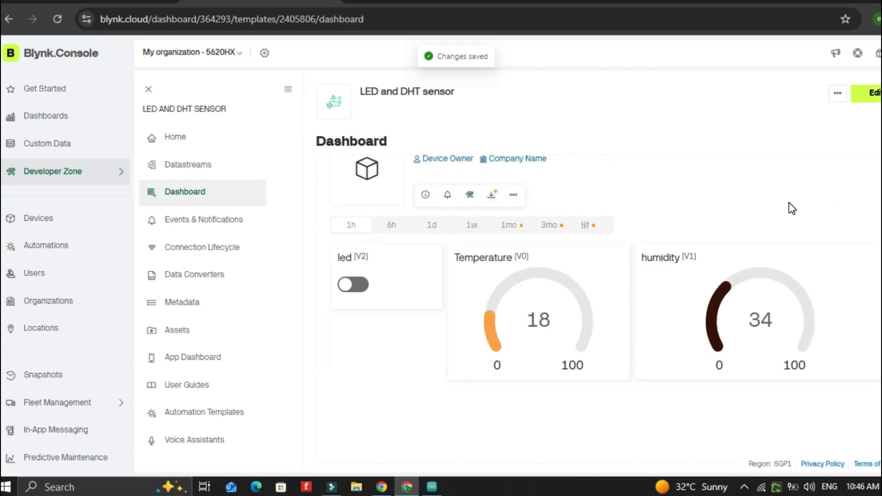
Create a new device from the LED and DHT sensor template
left_click(22, 212)
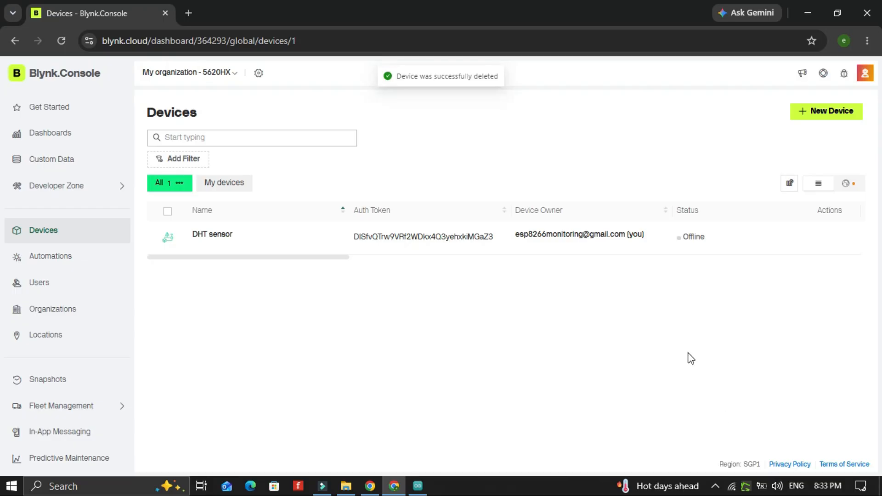
left_click(801, 111)
left_click(429, 238)
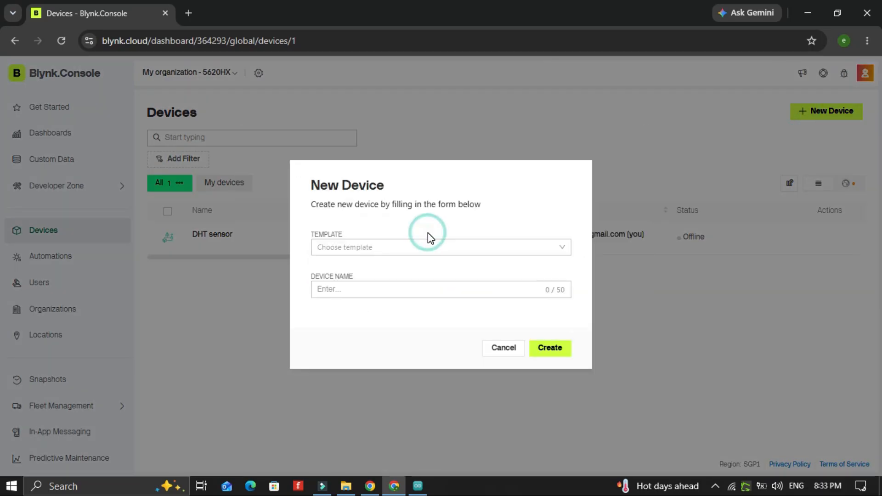
left_click(377, 246)
left_click(362, 283)
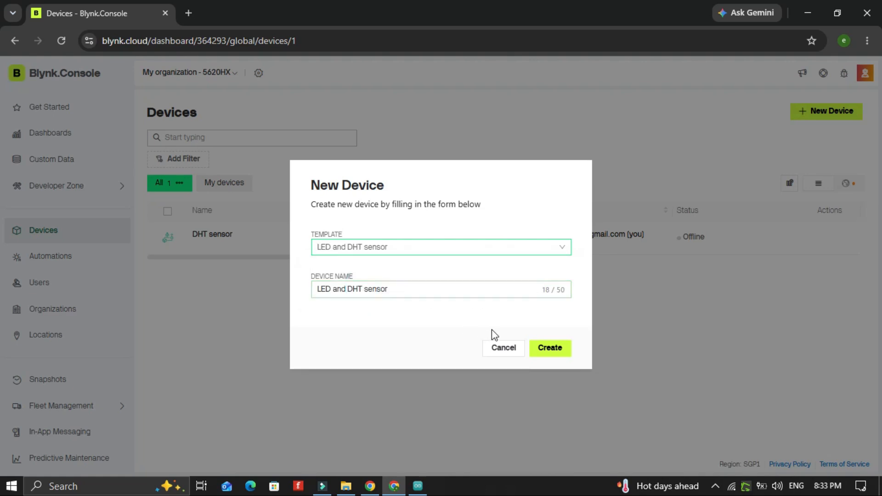
left_click(550, 348)
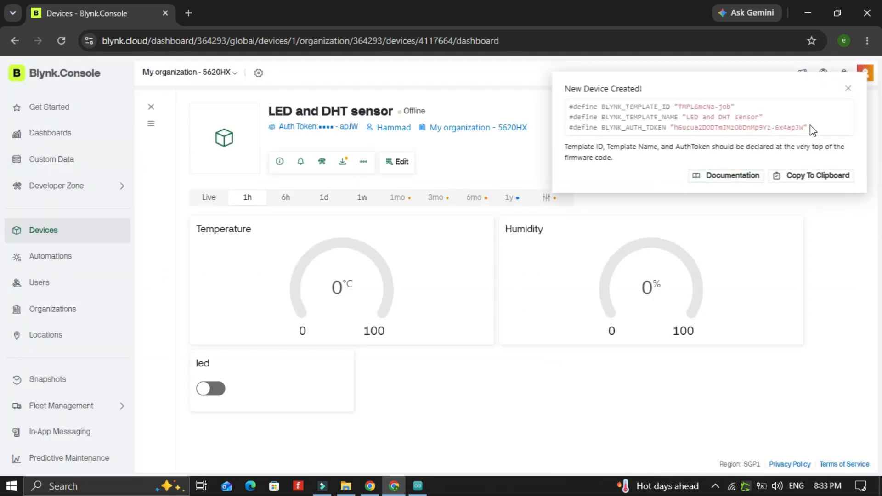
Copy the new device's template ID, template name and auth token definitions
left_click(809, 126)
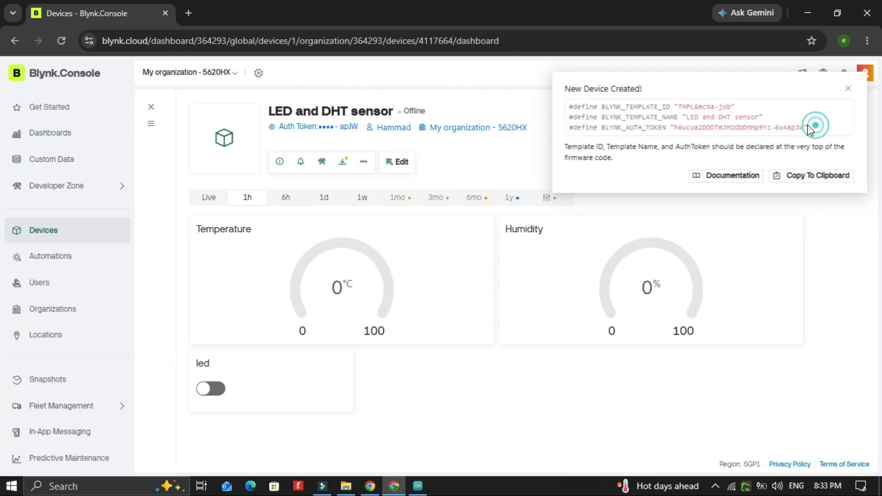
left_click_drag(809, 126, 689, 128)
left_click_drag(814, 129, 567, 112)
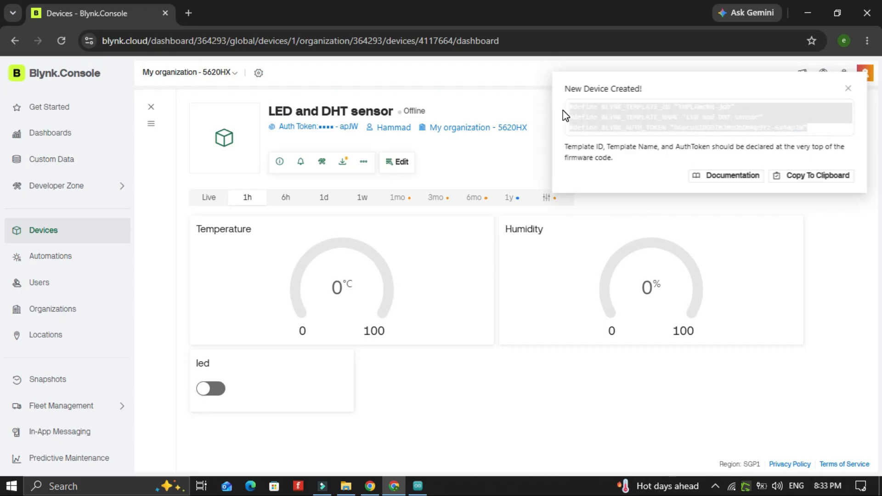
right_click(611, 115)
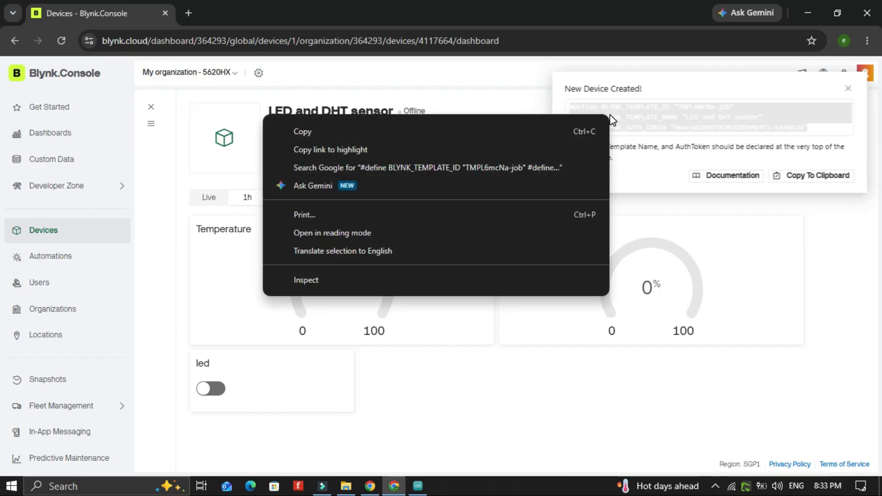
left_click(544, 131)
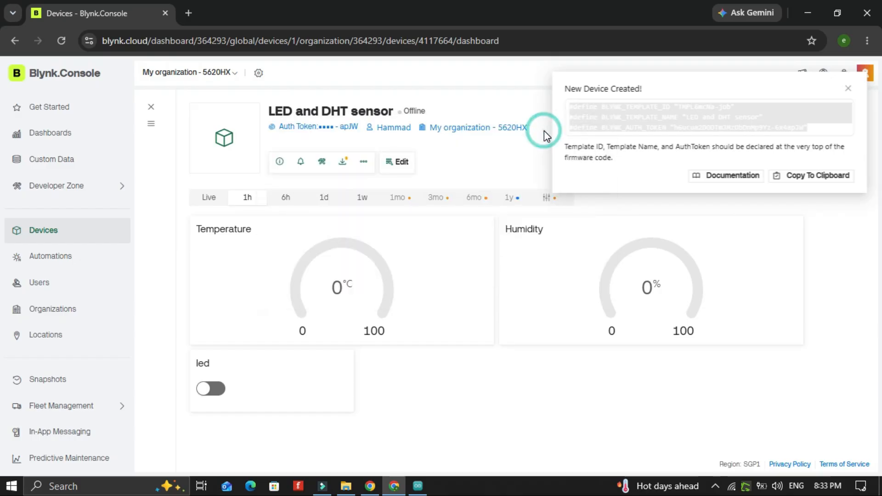
In the Arduino IDE sketch, replace the three Blynk definition lines with the copied template ID, name and auth token
left_click(417, 486)
left_click(372, 133)
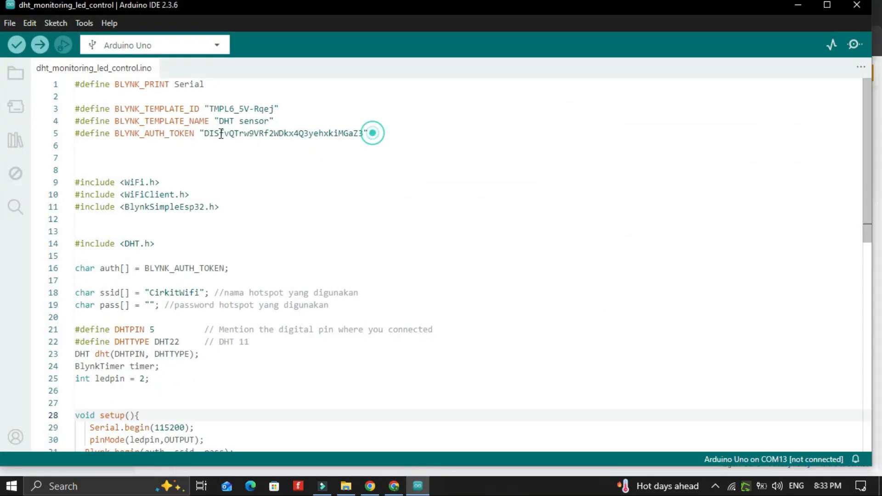
left_click(68, 101, "shift")
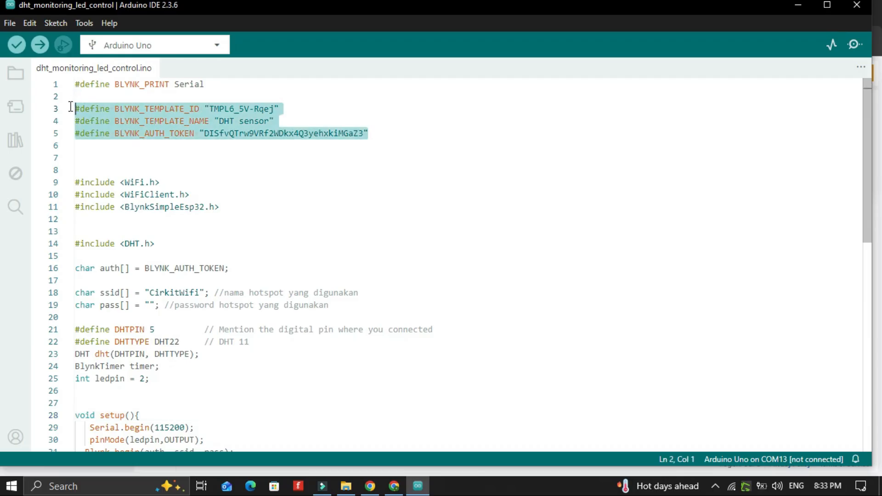
right_click(100, 112)
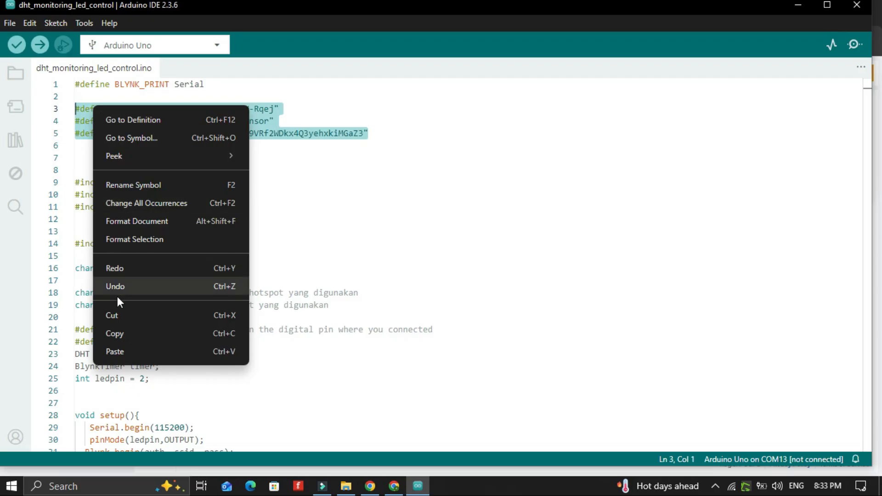
left_click(117, 355)
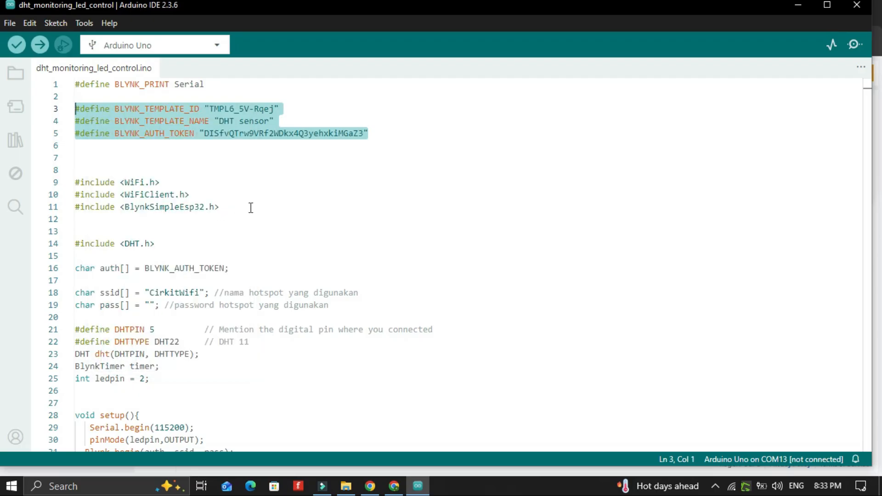
Open the Cirkit Designer project's code view and return to the Arduino sketch
left_click(283, 157)
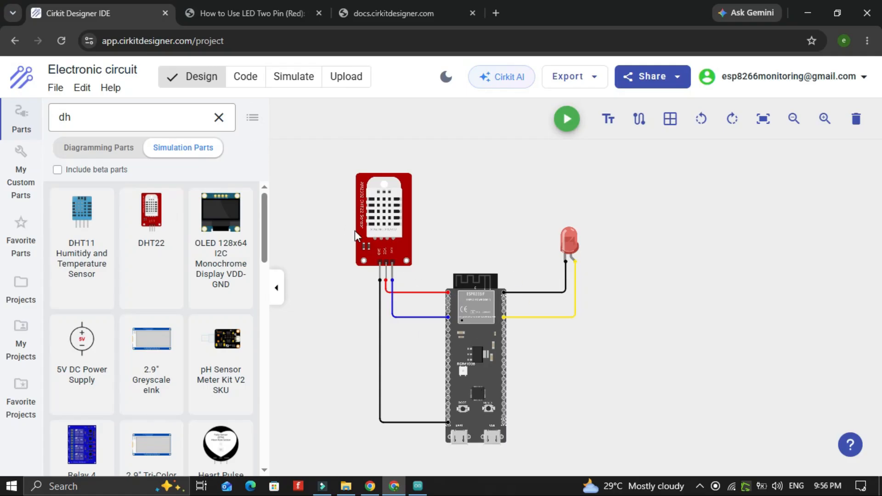
left_click(244, 77)
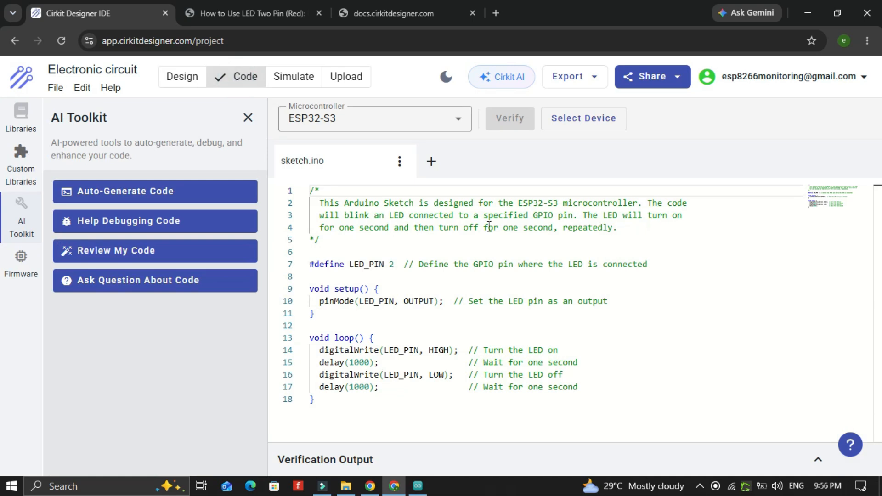
left_click(417, 485)
left_click(370, 296)
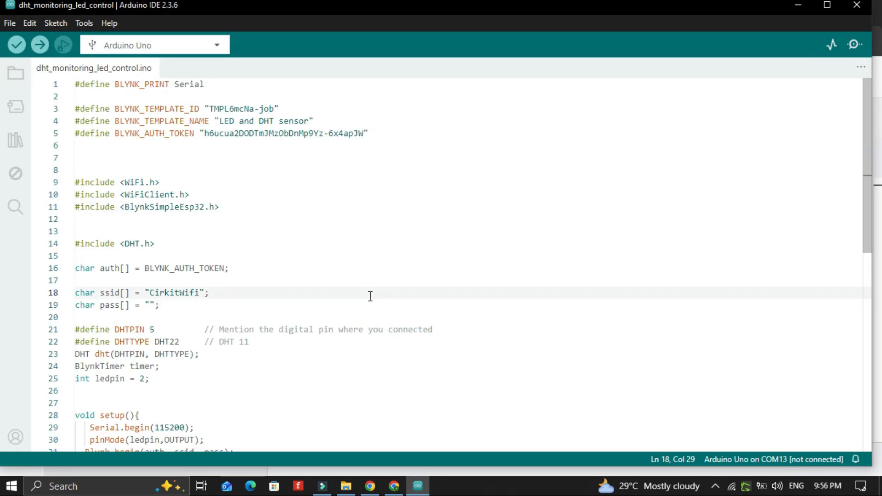
Copy the entire Arduino sketch and paste it over the existing code in the Cirkit Designer sketch editor
key("ctrl+a")
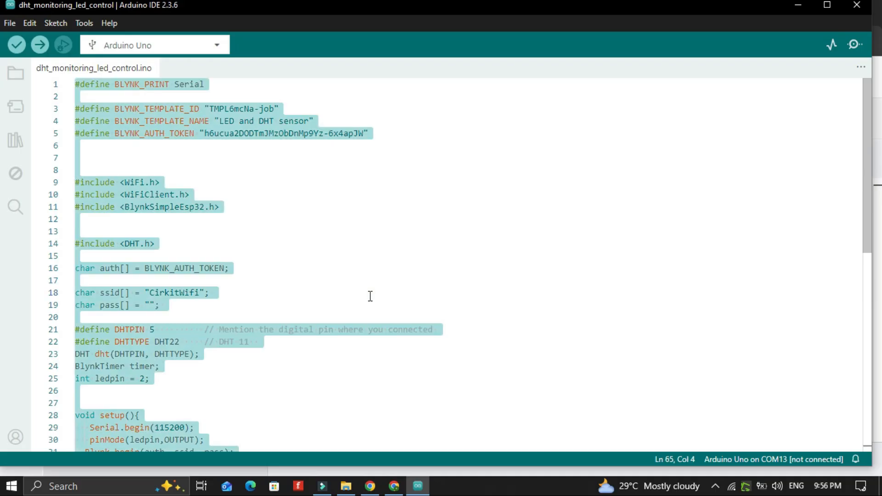
left_click(396, 489)
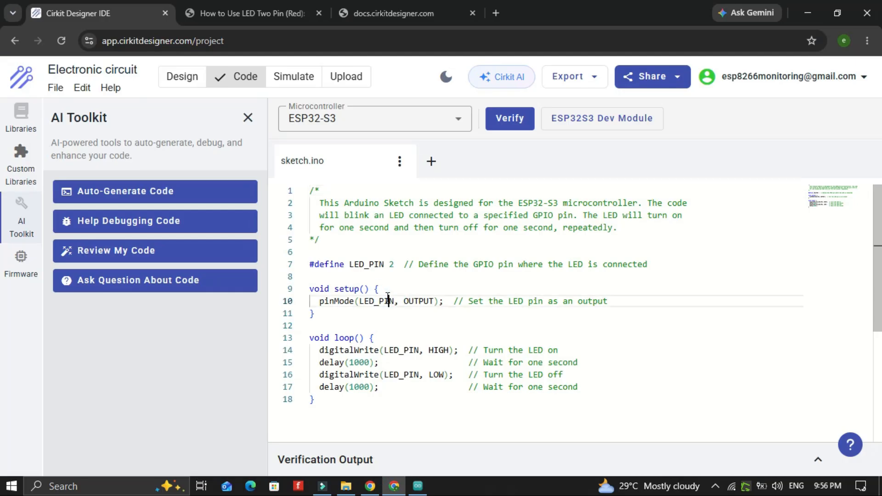
key("ctrl+a")
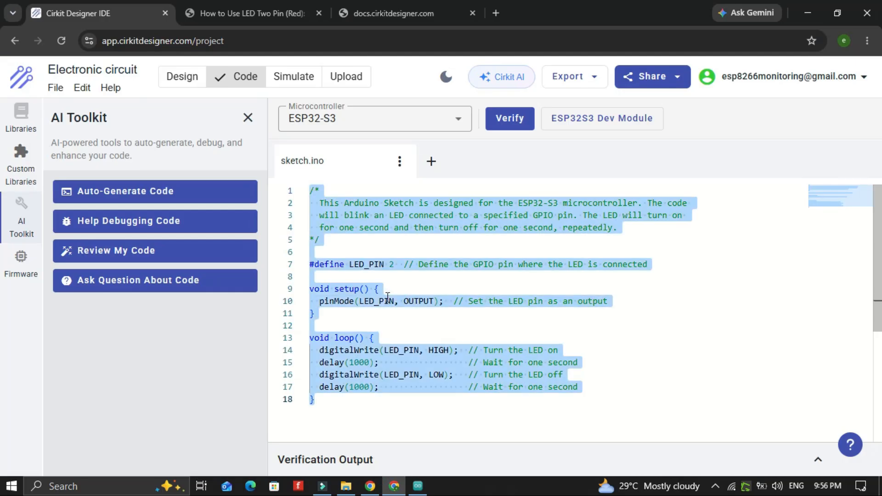
key("ctrl+v")
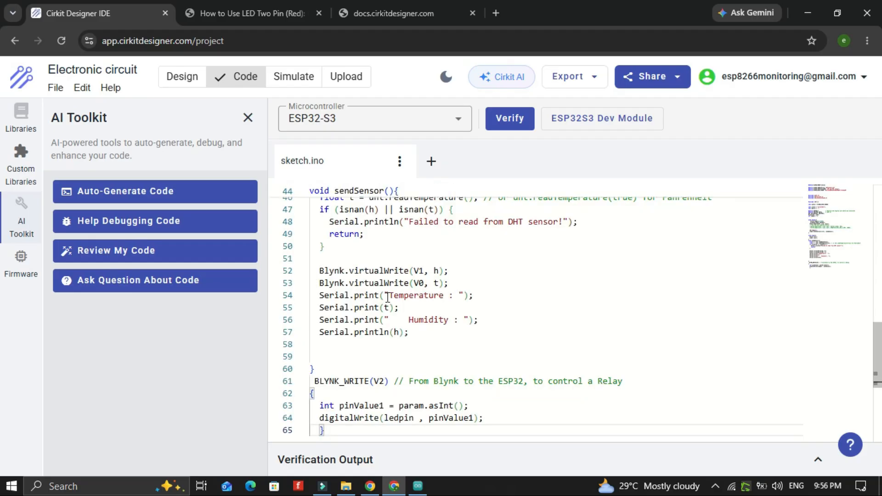
Review the pasted sketch, including the WiFi SSID line, and verify the code
scroll(417, 342, "up", 10)
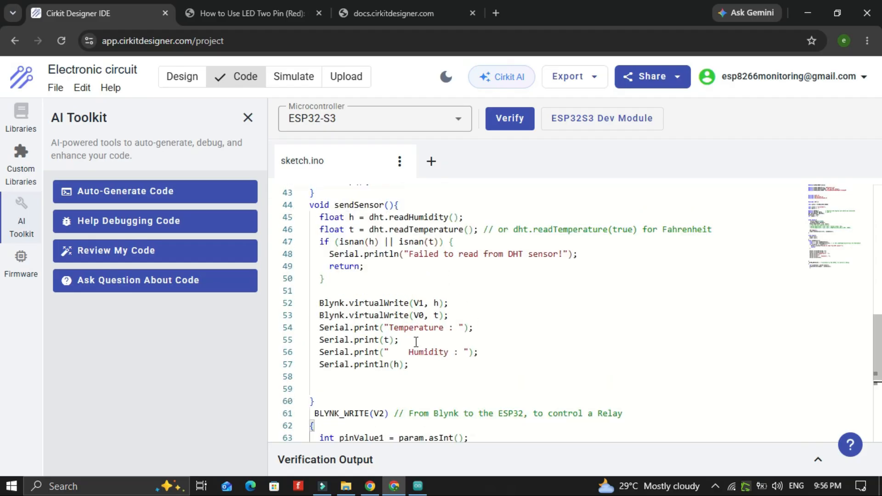
scroll(416, 342, "up", 3)
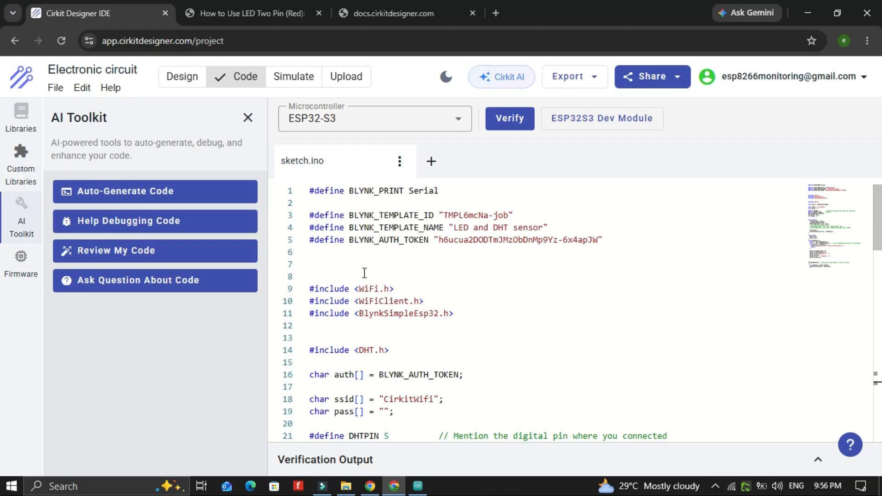
scroll(364, 273, "down", 2)
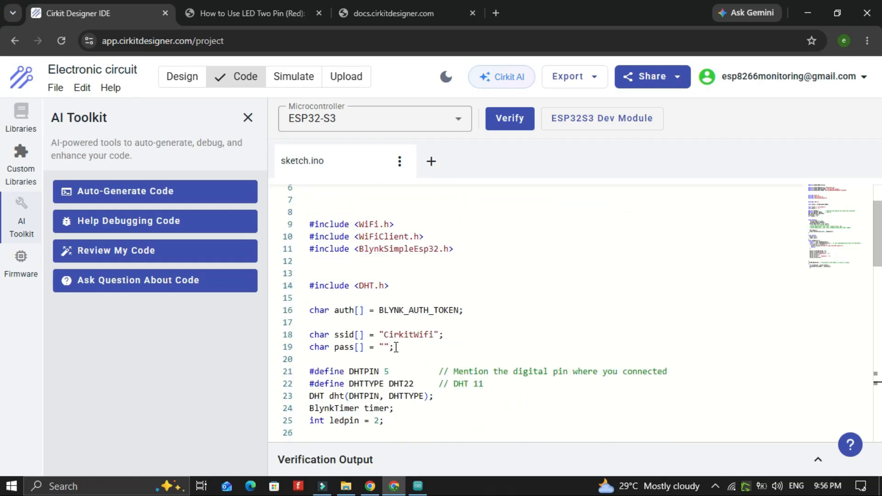
left_click_drag(443, 335, 384, 335)
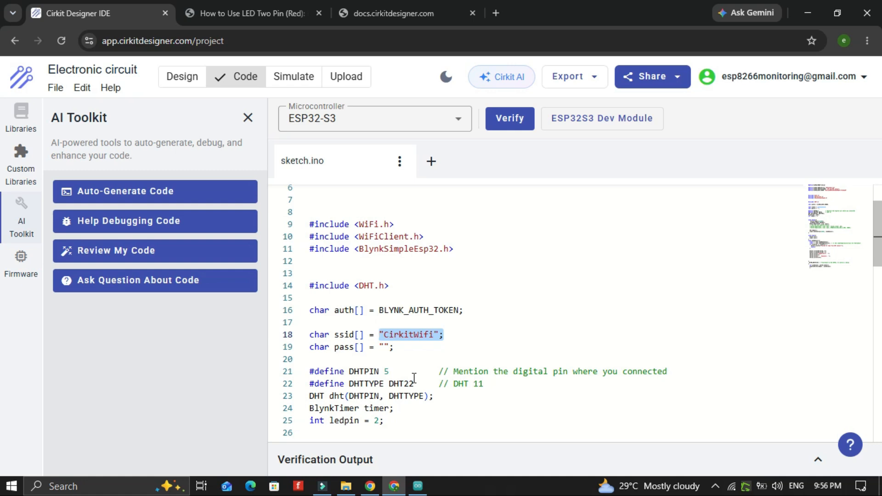
scroll(413, 377, "down", 10)
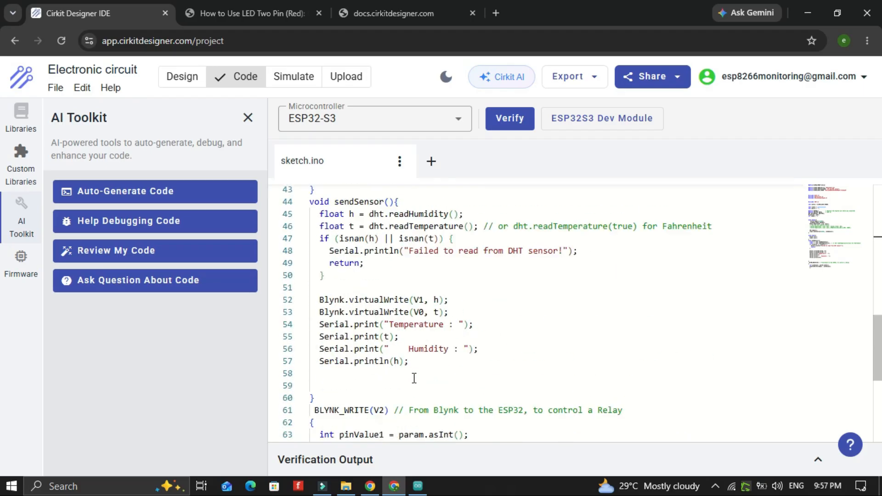
scroll(414, 378, "down", 10)
scroll(414, 378, "up", 15)
left_click(500, 120)
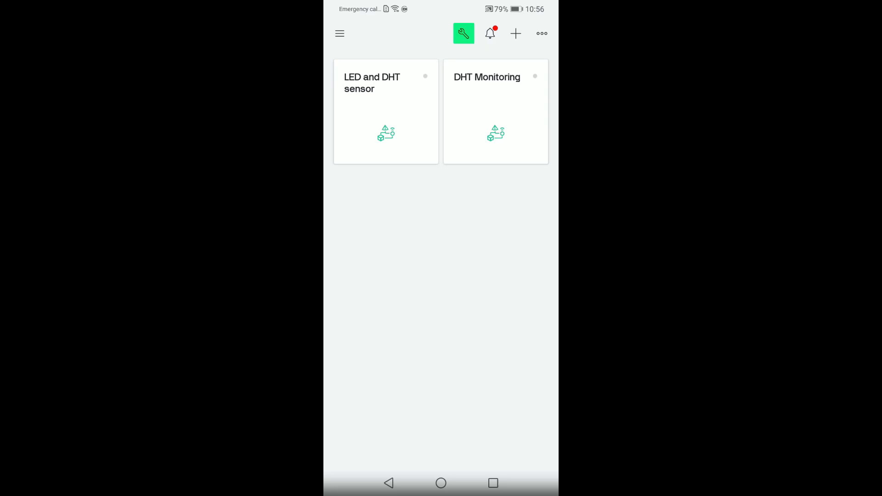
Open the LED and DHT sensor device in the Blynk mobile app and enter developer mode
left_click(386, 112)
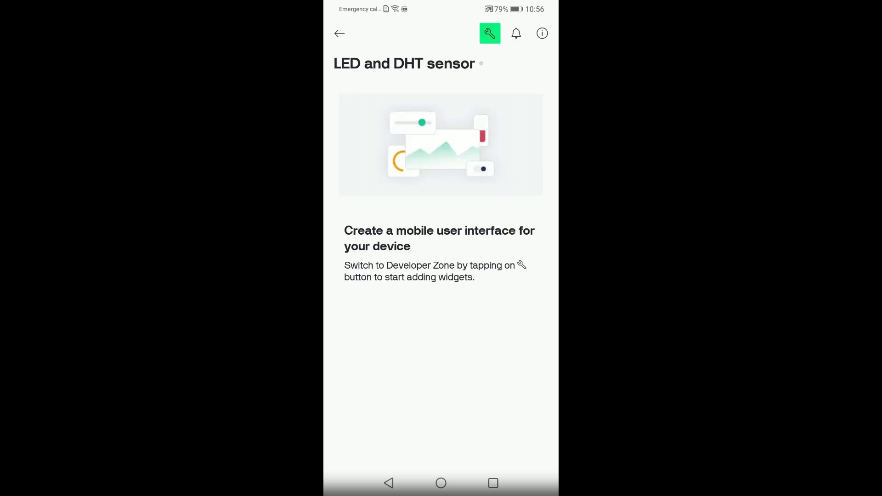
left_click(489, 33)
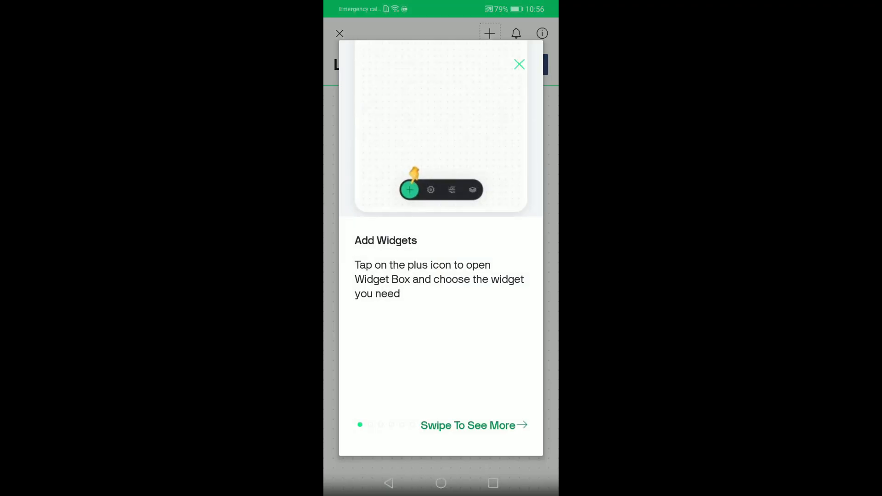
left_click(519, 64)
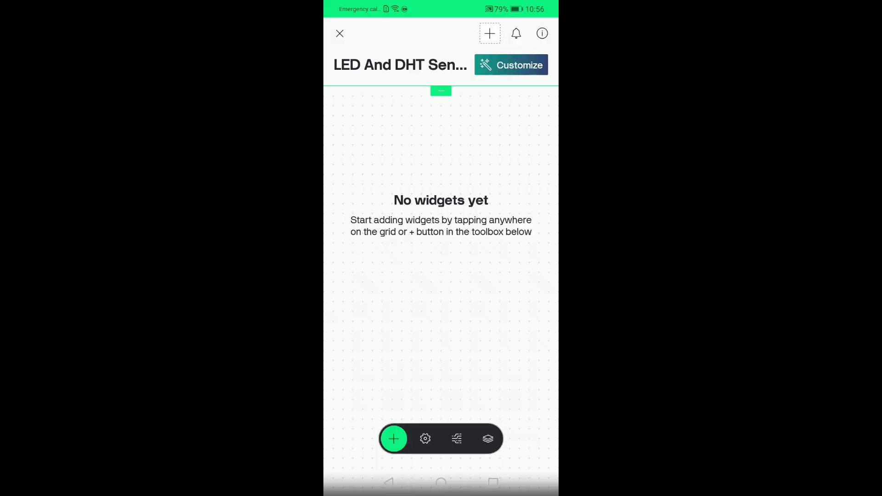
left_click(490, 33)
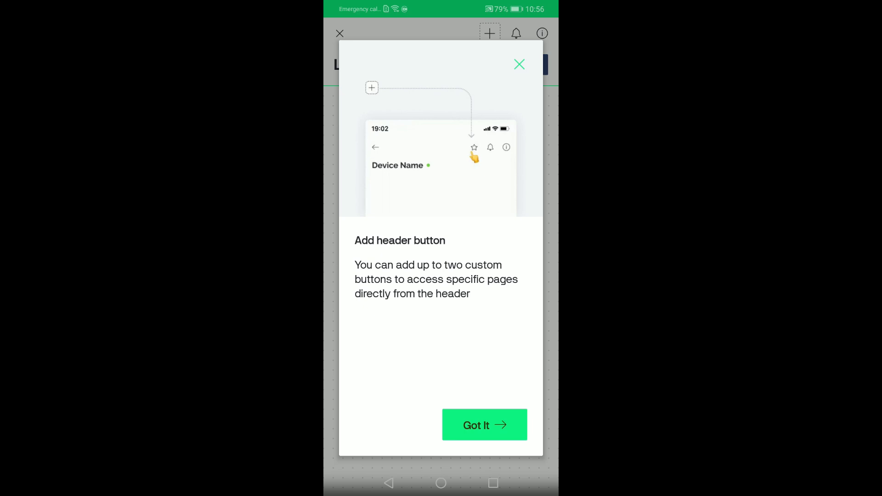
left_click(485, 425)
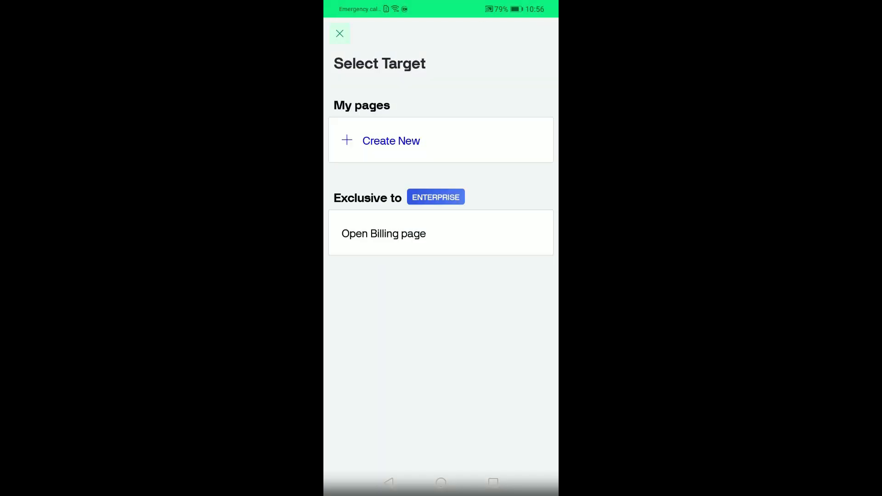
left_click(339, 33)
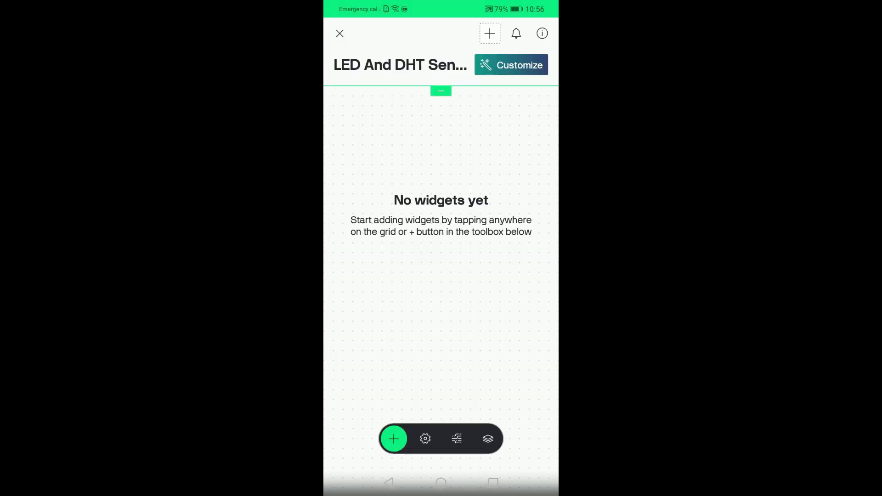
Add a Button widget to the device dashboard
left_click(393, 439)
left_click(386, 122)
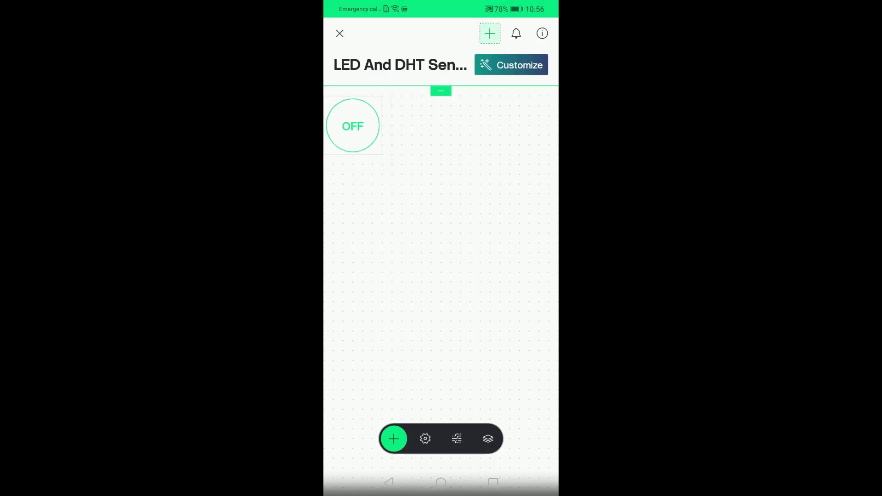
left_click(489, 33)
left_click(339, 33)
Add two Gauge widgets from the Widget Box to the dashboard
left_click(393, 439)
scroll(441, 276, "down", 6)
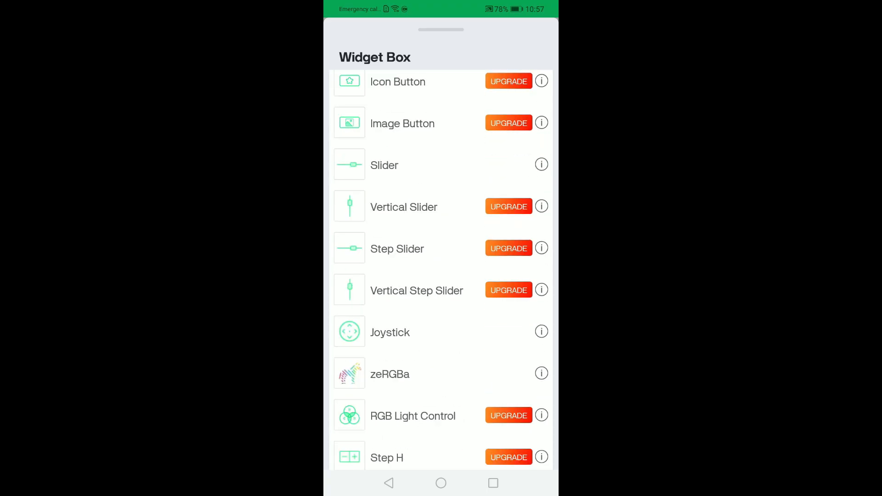
scroll(441, 276, "down", 10)
left_click(386, 280)
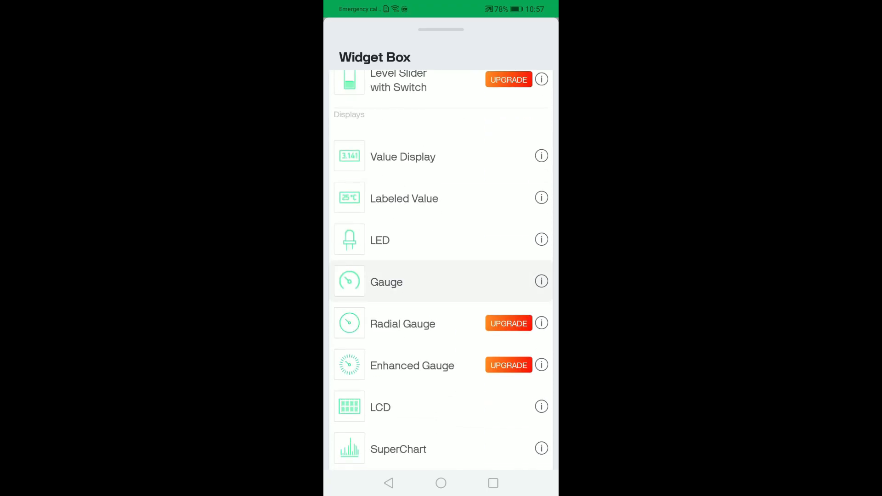
left_click(393, 439)
scroll(441, 276, "down", 3)
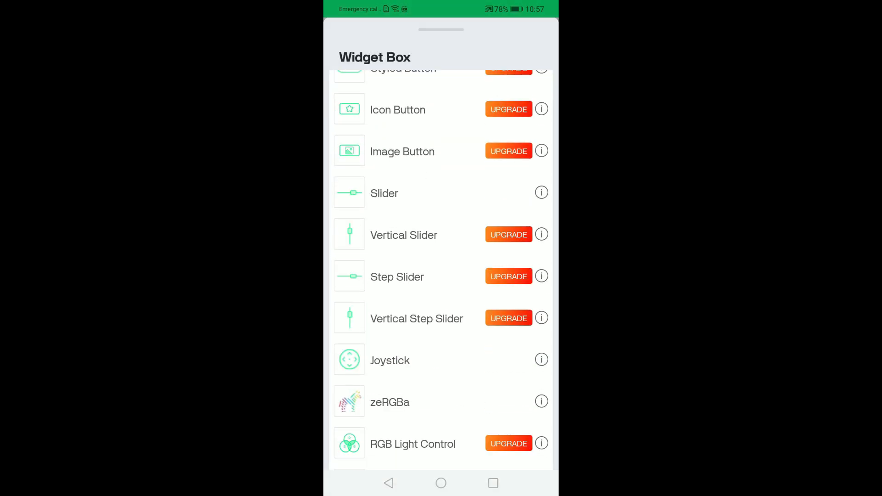
scroll(441, 276, "up", 3)
scroll(441, 275, "down", 10)
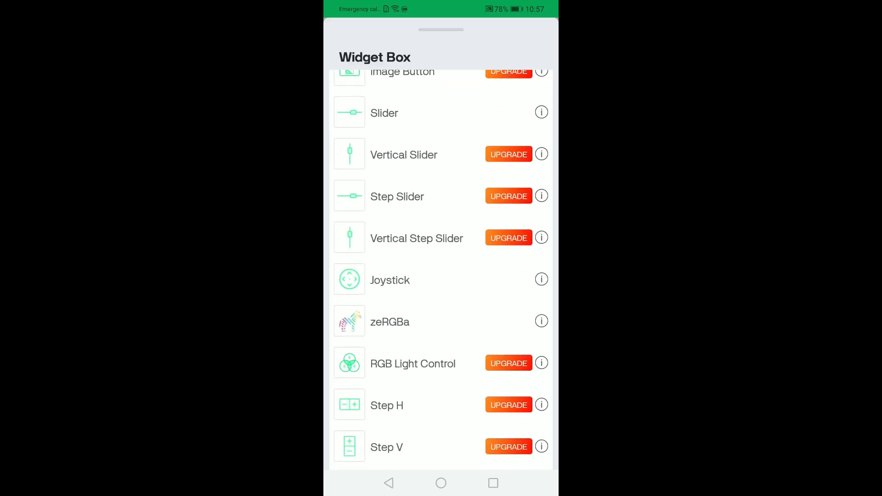
scroll(441, 275, "down", 3)
left_click(388, 372)
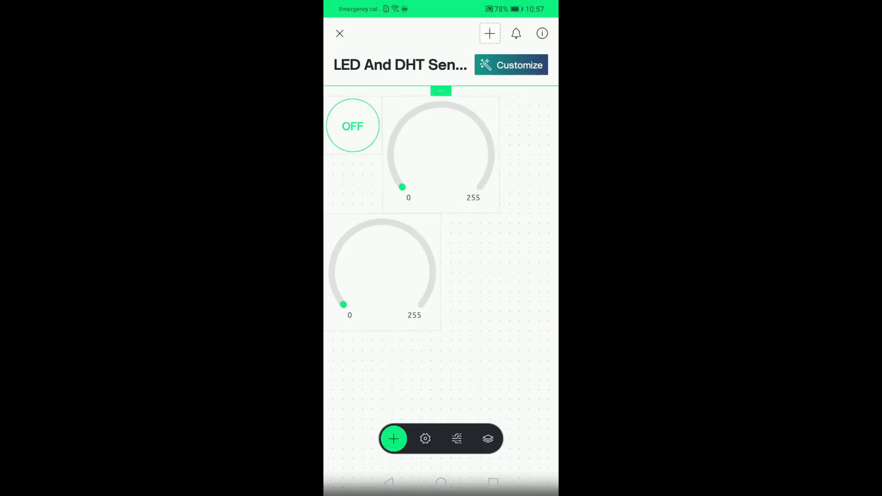
Arrange the widgets, moving the button below the gauges and stretching it across the dashboard width
left_click_drag(353, 126, 372, 414)
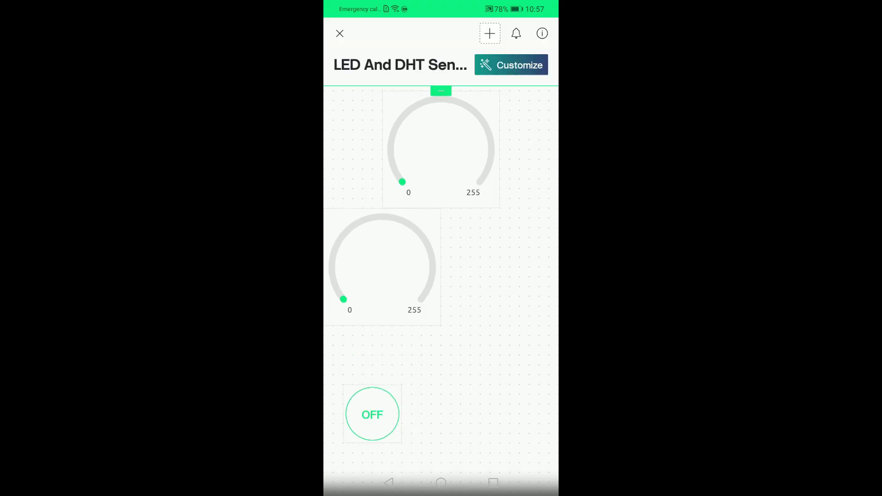
left_click_drag(382, 237, 432, 282)
left_click(431, 282)
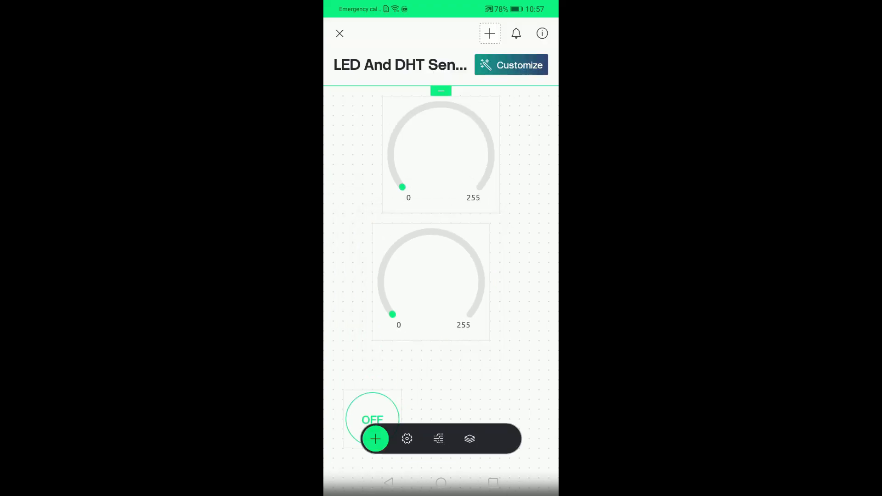
left_click(340, 34)
left_click_drag(372, 419, 549, 383)
Link the upper gauge to the temperature (V0) datastream and review its dark-mode value colour
left_click(441, 137)
left_click(441, 271)
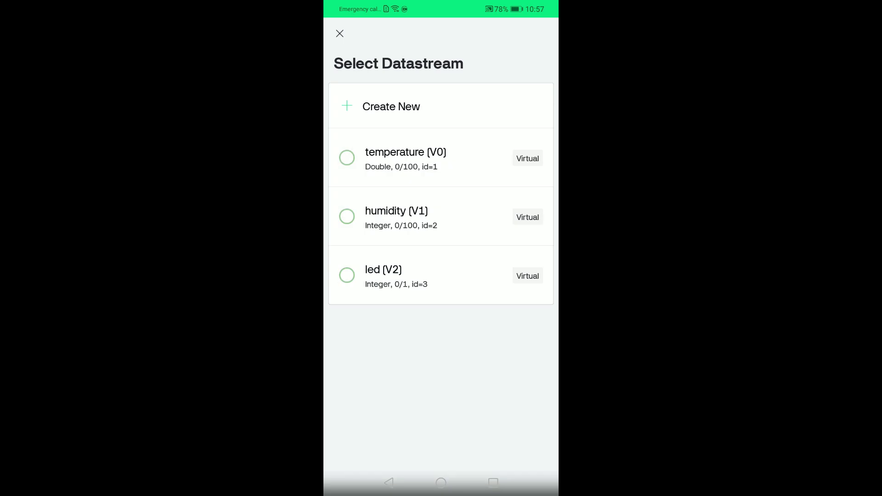
left_click(405, 158)
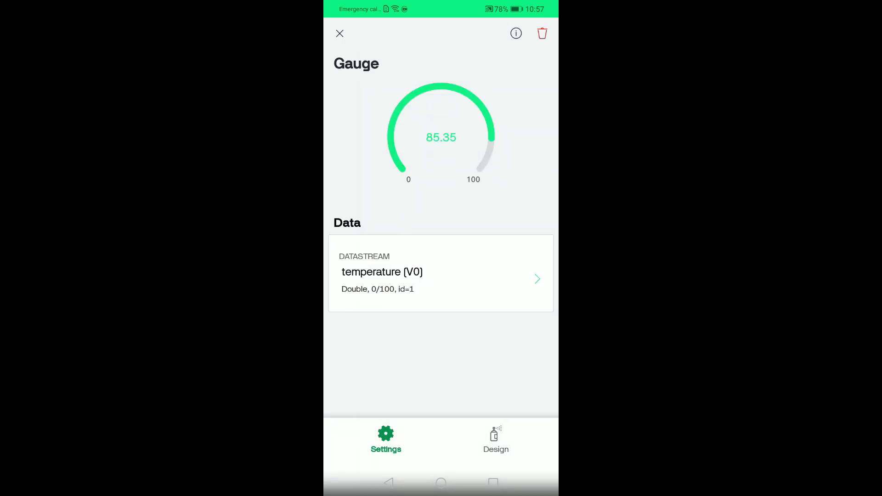
left_click(495, 439)
left_click(490, 243)
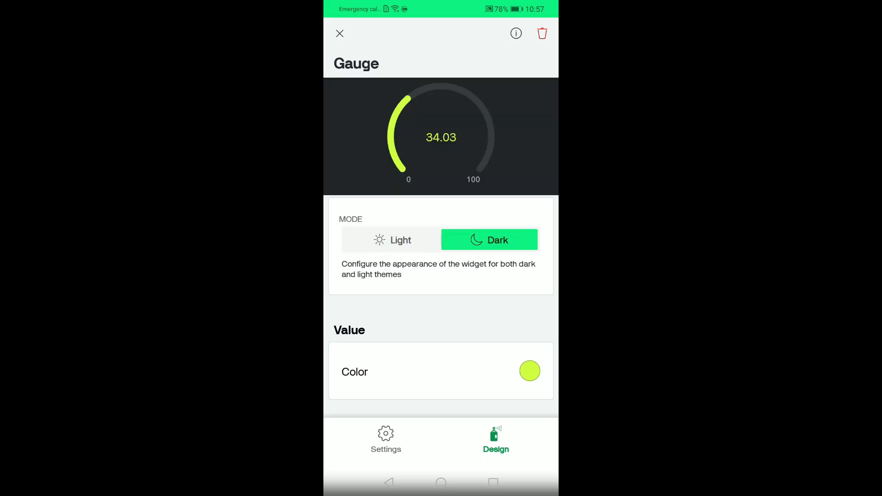
scroll(441, 306, "up", 1)
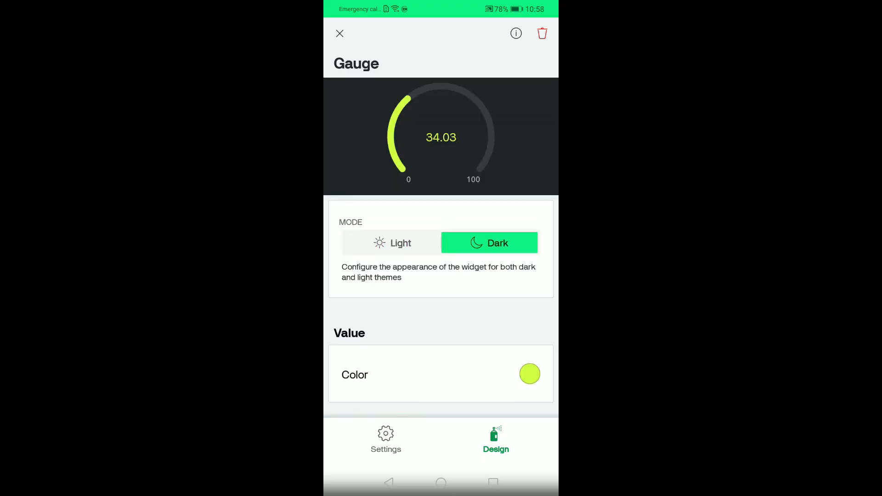
left_click(529, 374)
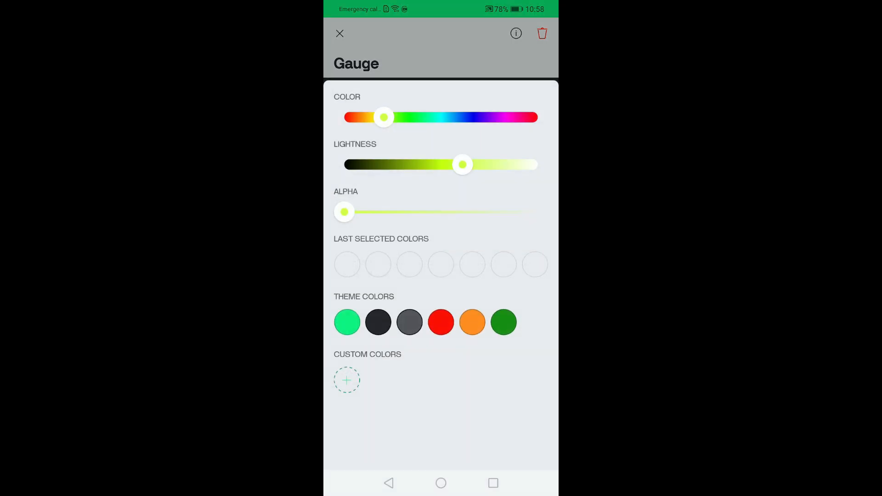
left_click(389, 483)
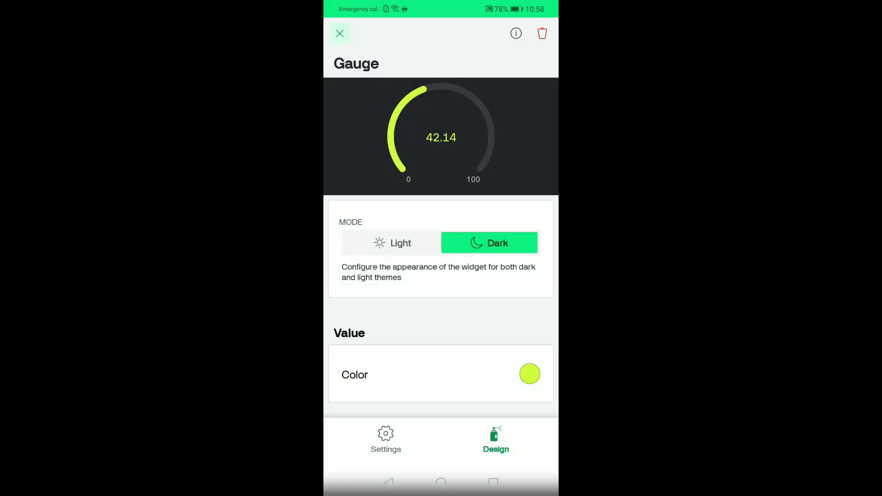
left_click(339, 34)
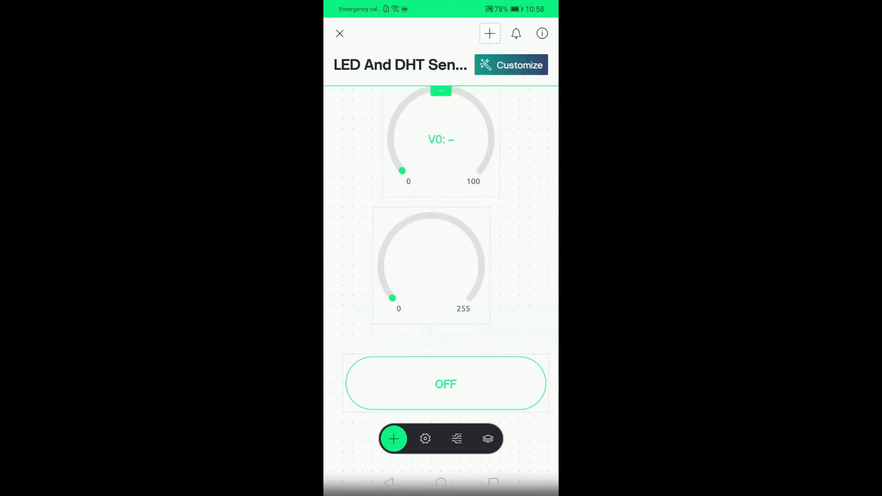
Link the lower gauge to the humidity (V1) datastream and preview its dark-mode design
left_click(431, 265)
left_click(413, 270)
left_click(396, 216)
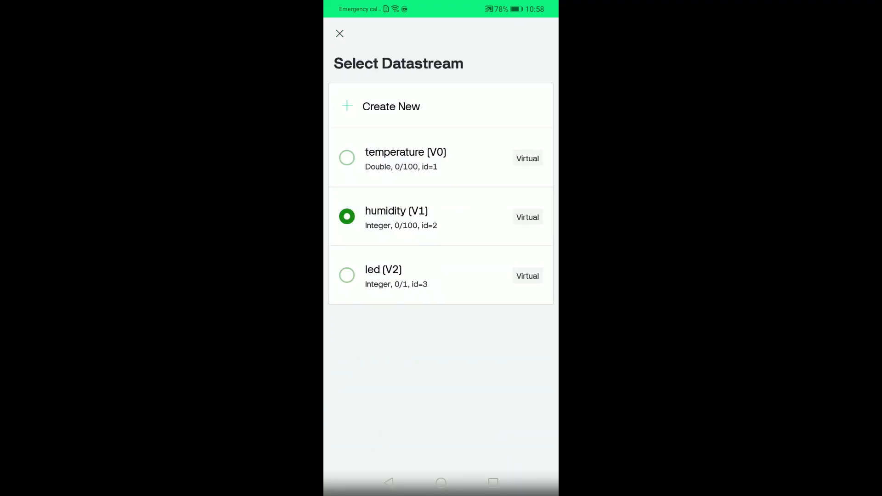
left_click(495, 440)
left_click(489, 243)
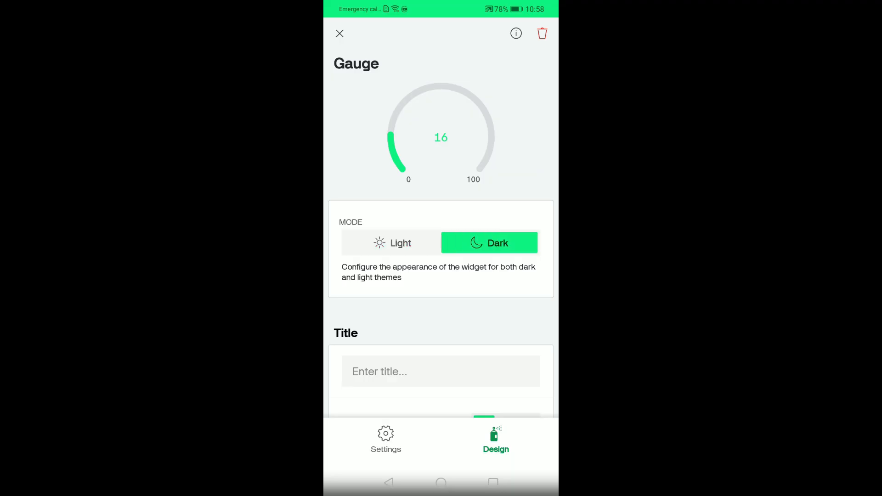
scroll(441, 303, "up", 1)
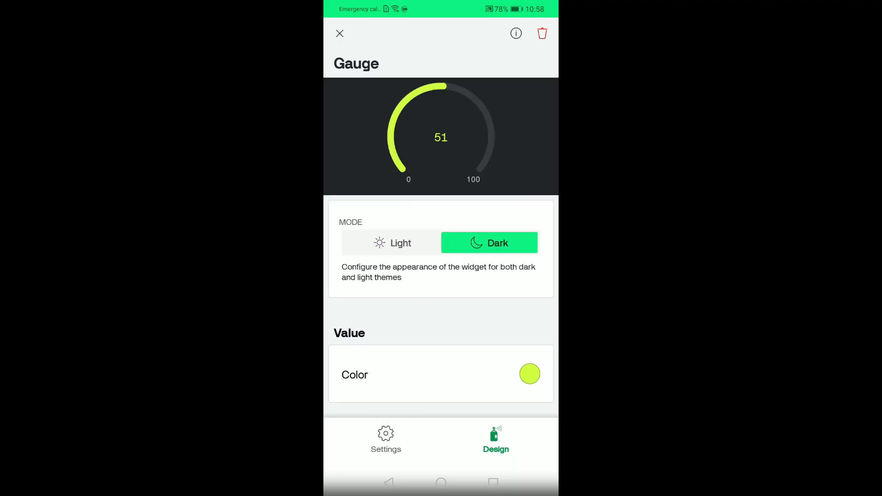
left_click(385, 441)
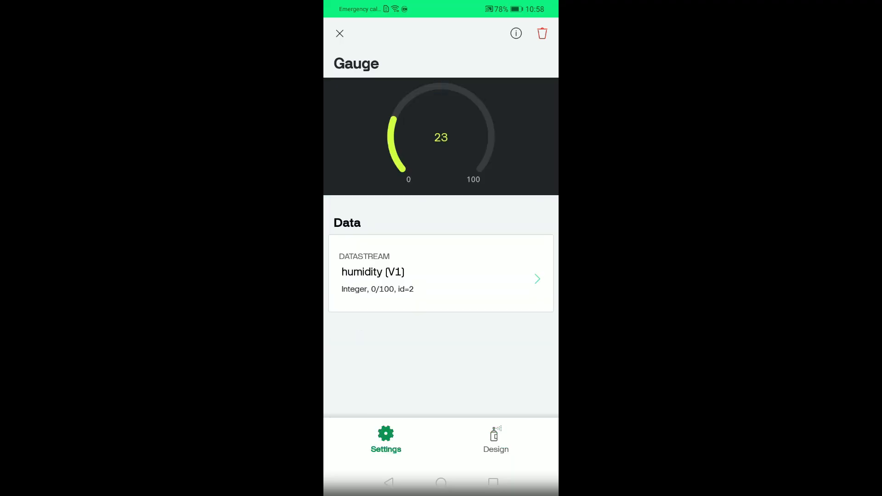
Open the button widget's settings and review its led (V2) datastream and switch mode
left_click(339, 33)
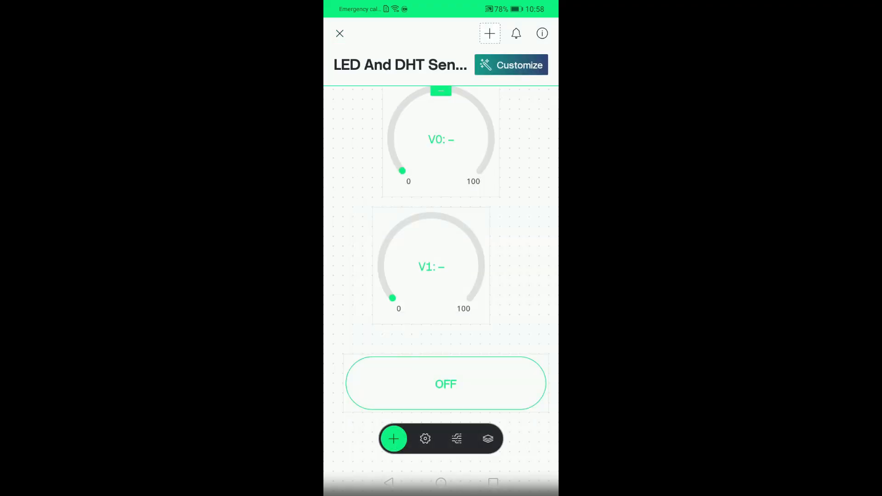
left_click(446, 383)
left_click(416, 330)
scroll(441, 294, "down", 2)
scroll(441, 294, "up", 2)
left_click(441, 216)
left_click(383, 275)
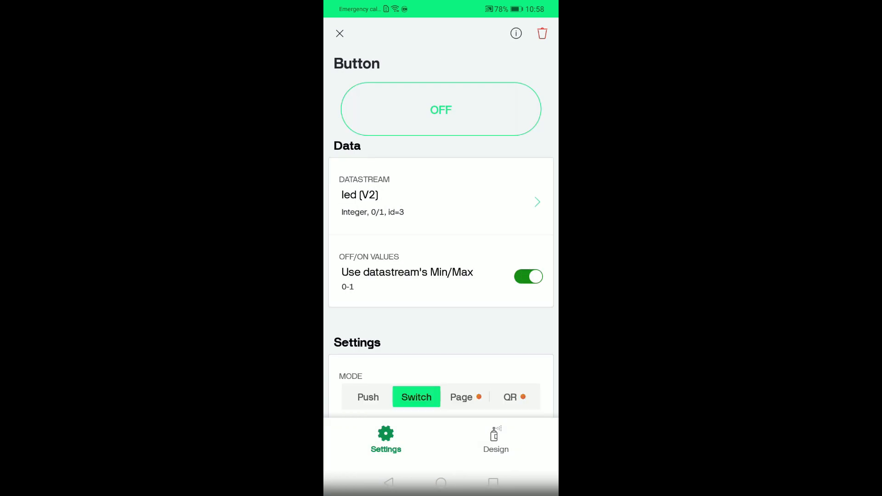
scroll(441, 275, "down", 3)
Title the button widget 'led' and center-align its title
left_click(496, 440)
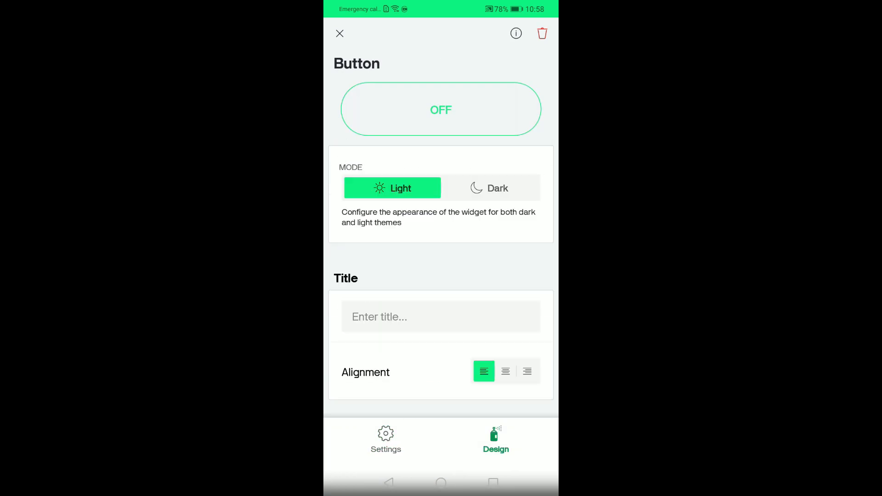
left_click(441, 316)
type("led")
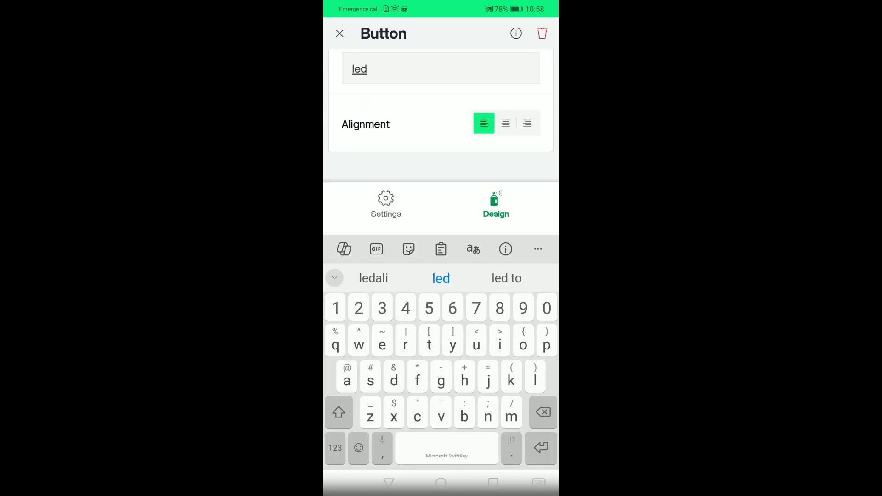
left_click(506, 123)
left_click(340, 33)
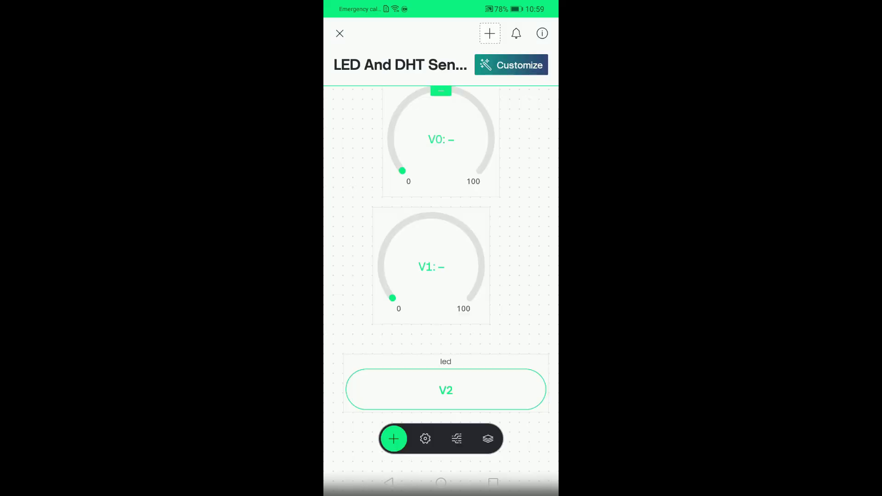
Title the upper gauge 'temperature' in its design settings
left_click(441, 139)
left_click(495, 439)
left_click(441, 370)
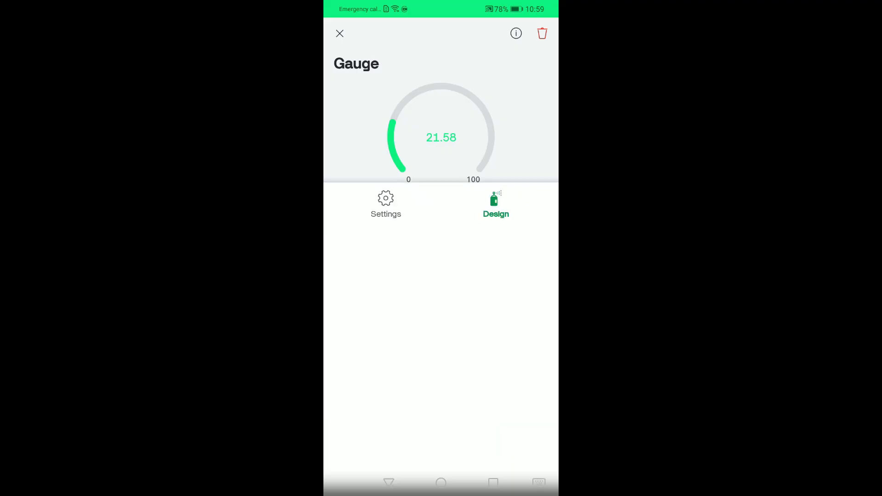
type("temperaturw")
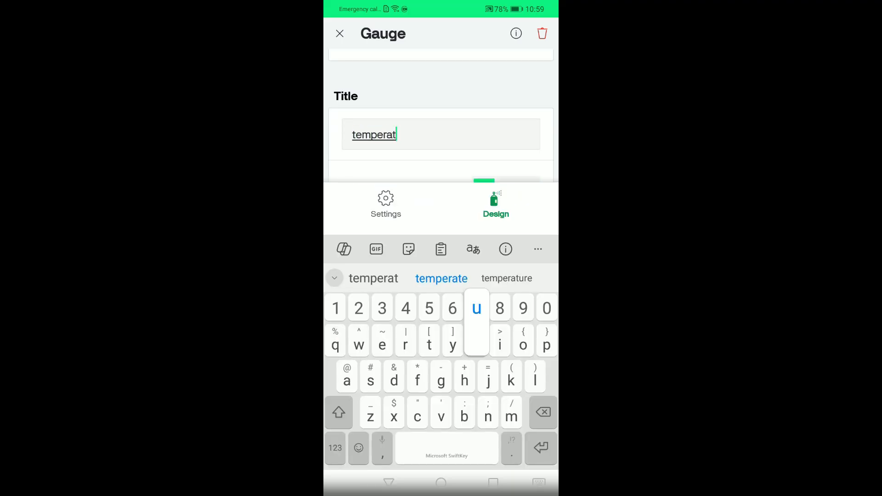
key("BackSpace")
type("e")
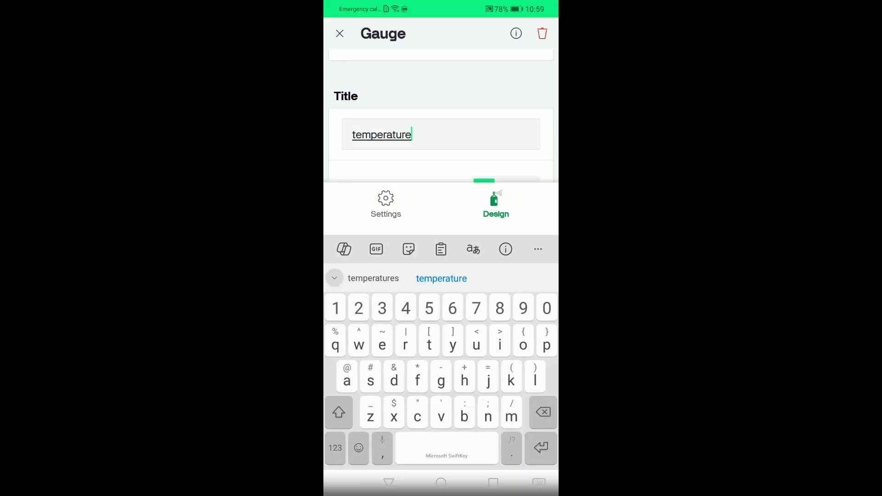
key("Return")
scroll(441, 307, "down", 3)
left_click(339, 33)
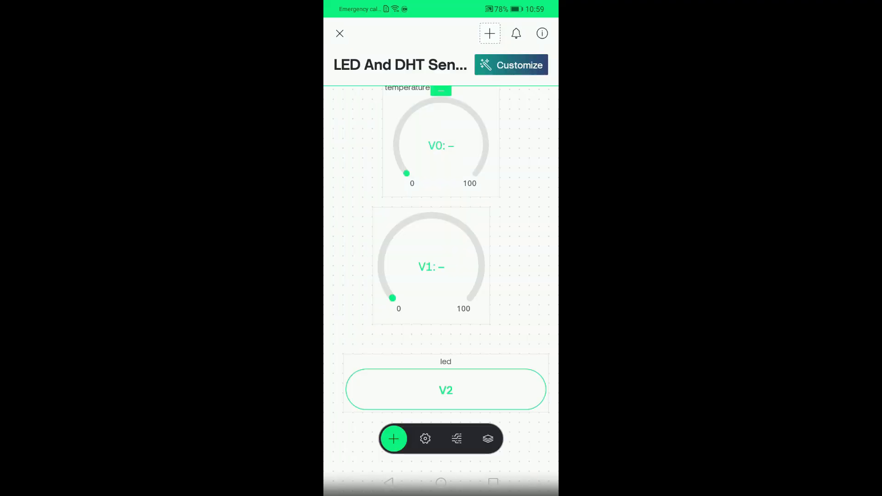
Title the lower gauge 'humidity' and center-align its title
left_click(431, 267)
left_click(431, 267)
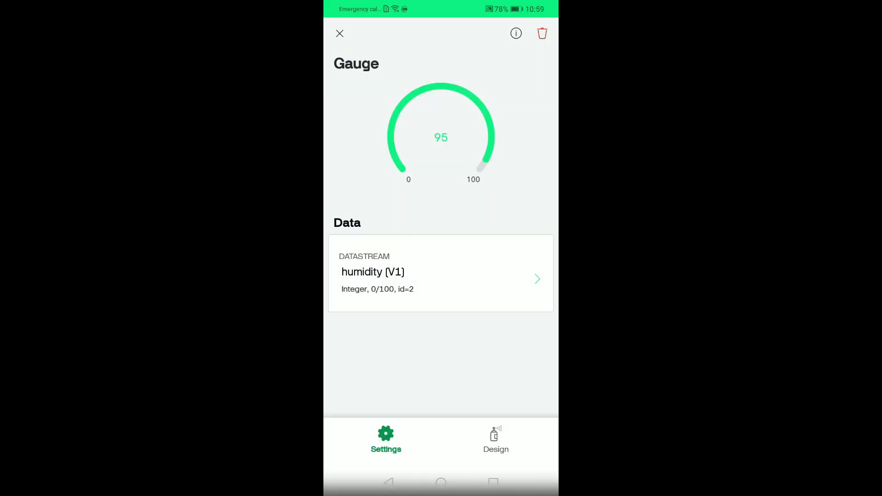
left_click(496, 439)
left_click(441, 371)
type("h")
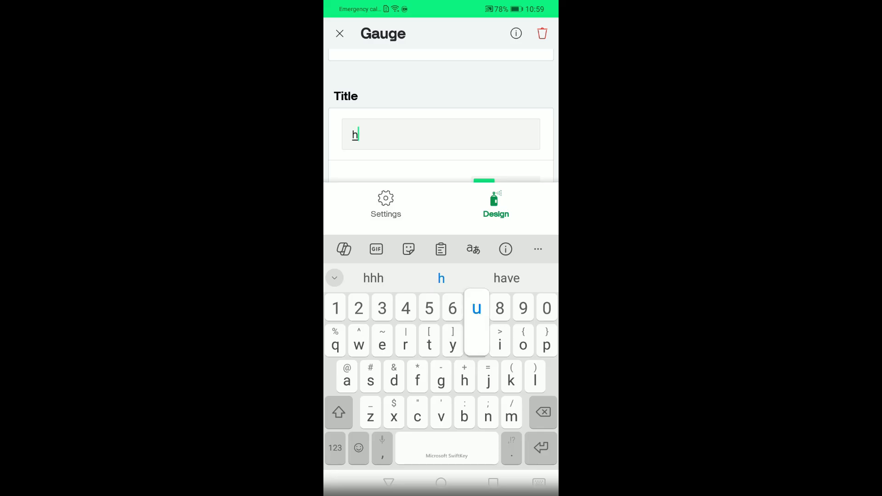
type("umidii")
key("BackSpace")
type("ty")
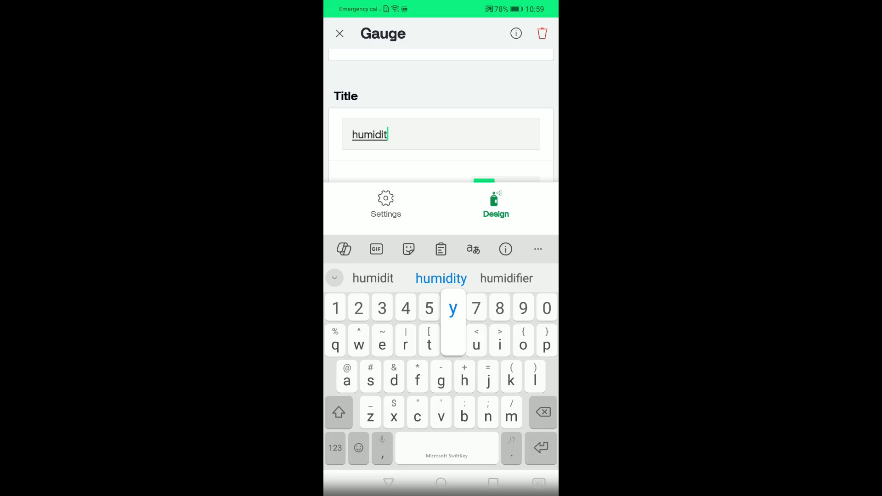
key("Return")
left_click(506, 336)
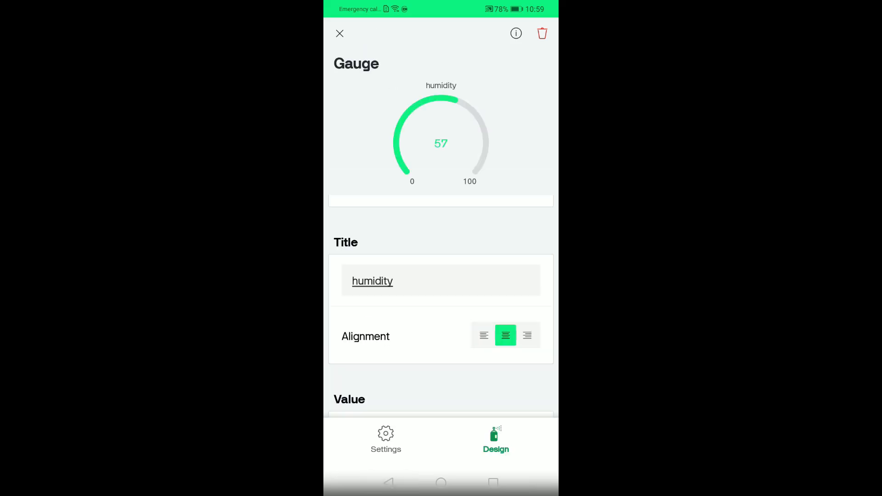
left_click(340, 33)
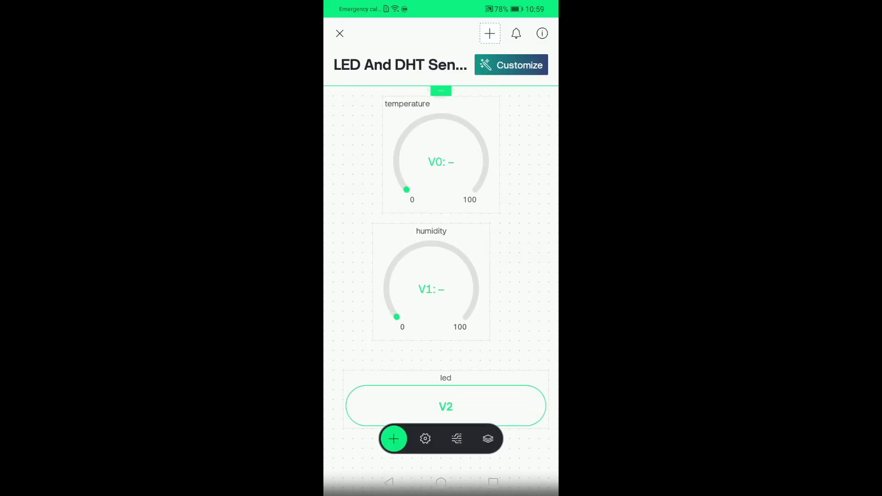
Widen both gauges across the dashboard width and move the led button up beneath them
left_click(441, 152)
left_click_drag(499, 154, 557, 155)
left_click_drag(471, 96, 470, 85)
left_click_drag(382, 155, 333, 158)
left_click_drag(445, 222, 446, 219)
left_click(431, 282)
left_click_drag(489, 282, 549, 281)
left_click_drag(460, 224, 460, 213)
left_click_drag(373, 281, 333, 277)
left_click_drag(445, 407, 445, 387)
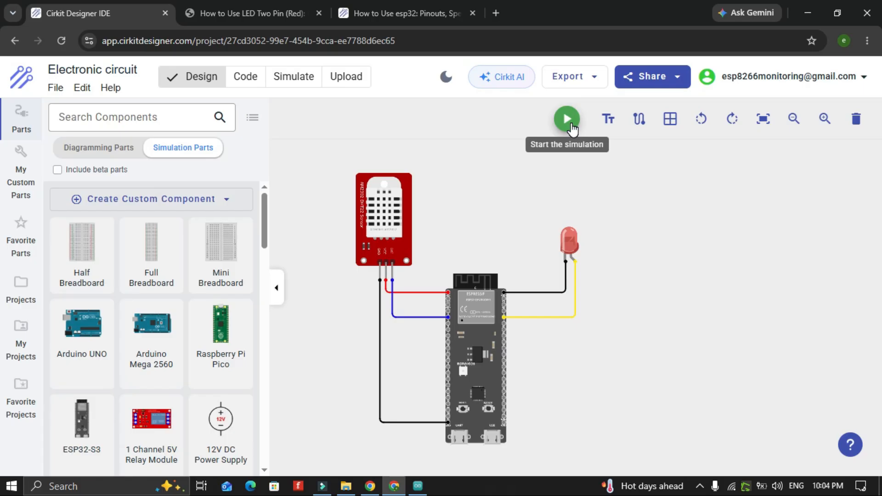
Run the circuit simulation to test the Blynk dashboard readings and LED control
left_click(570, 124)
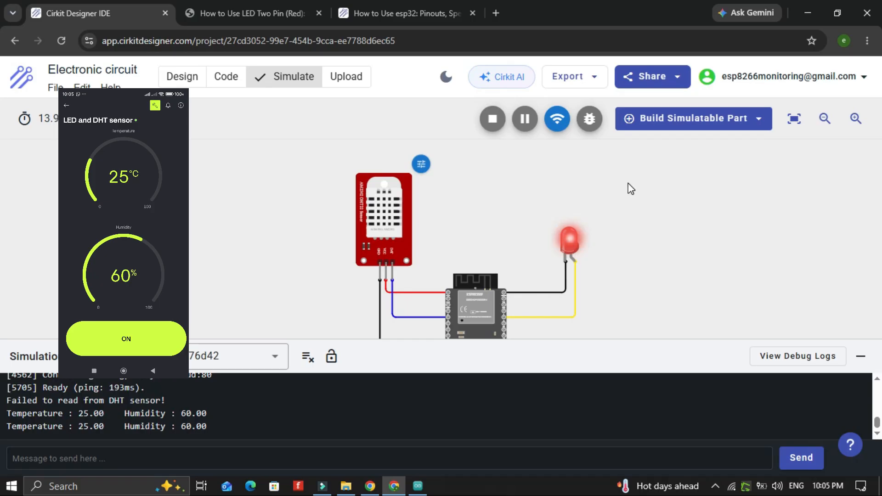
scroll(629, 190, "down", 1)
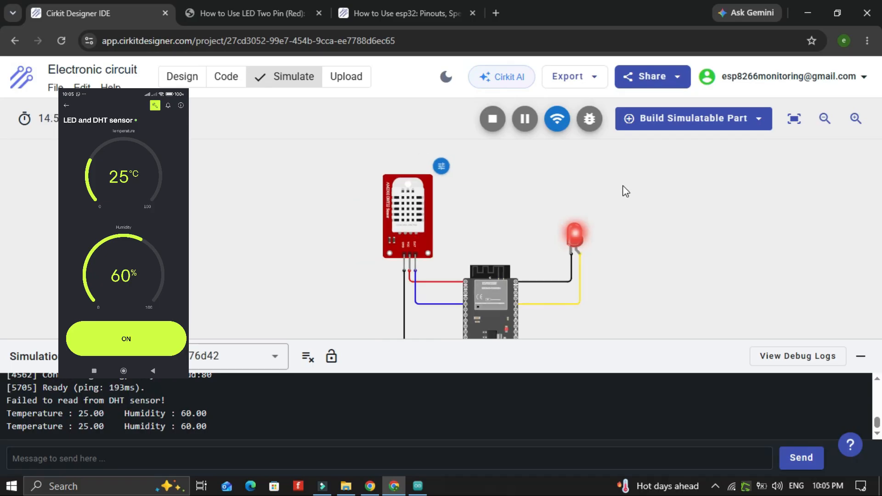
left_click(795, 119)
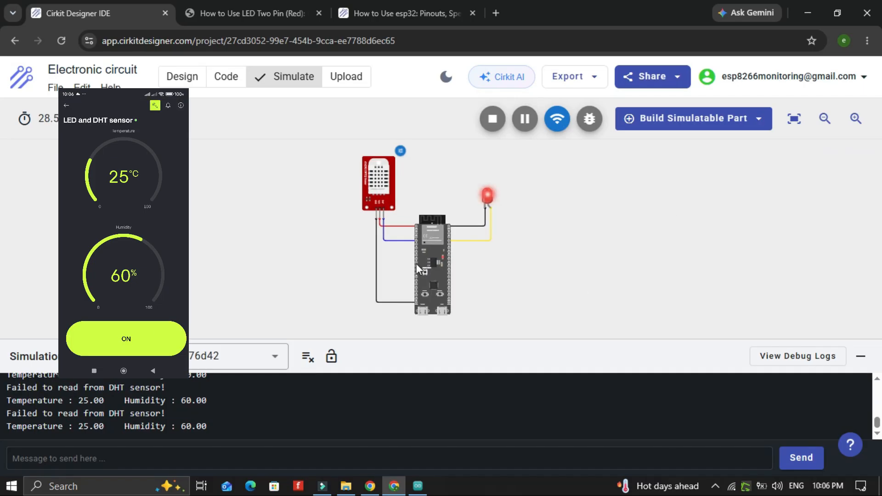
left_click(375, 184)
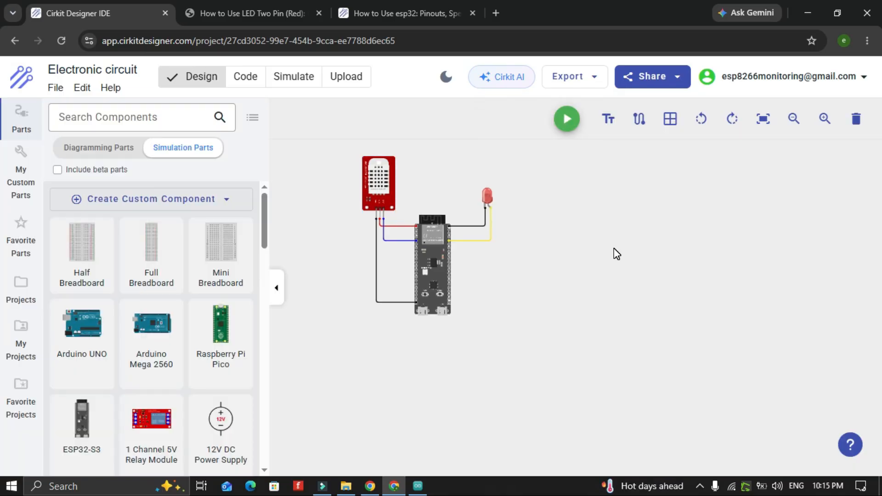
left_click(595, 76)
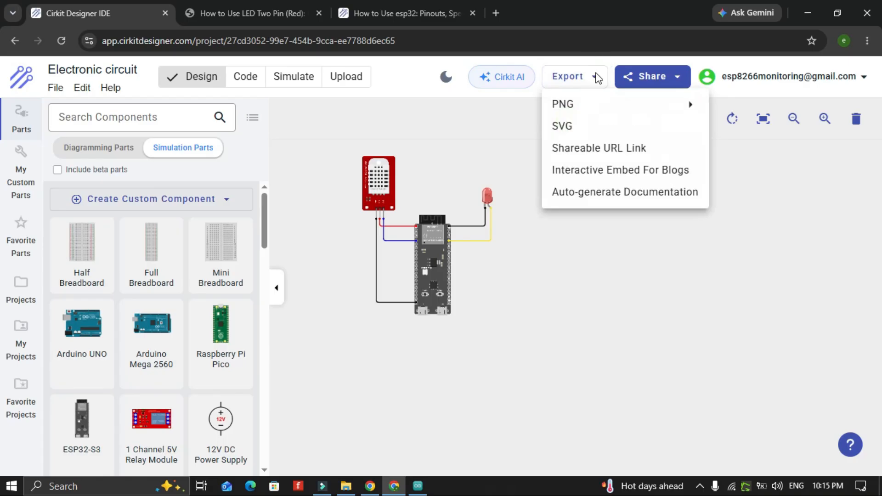
mouse_move(609, 115)
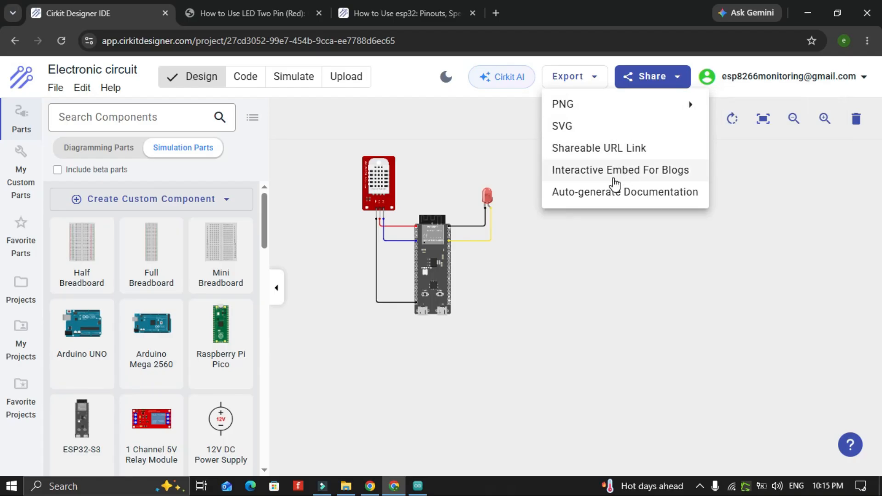
left_click(588, 259)
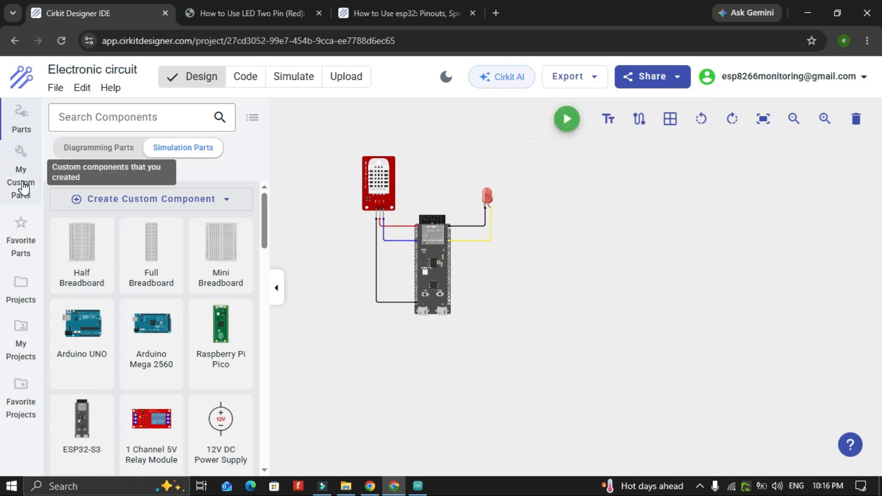
Create a new custom component named GPS NEO7M and proceed to the image step
left_click(23, 188)
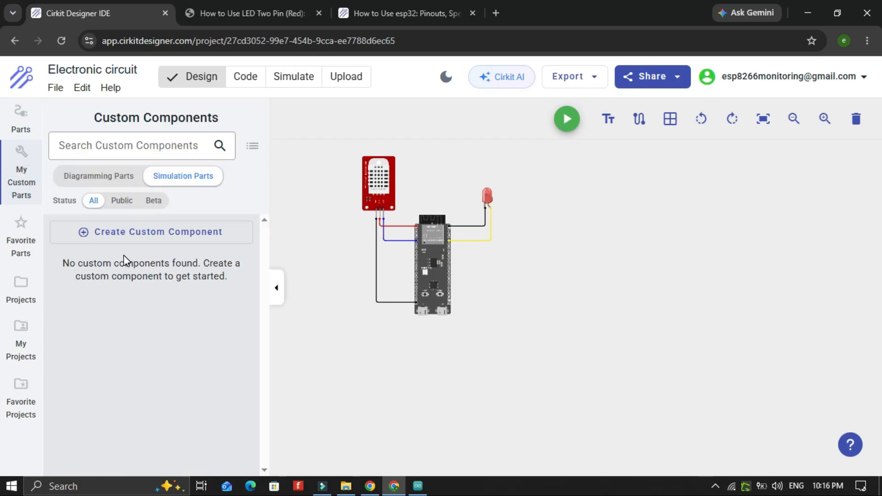
left_click(123, 232)
left_click(150, 272)
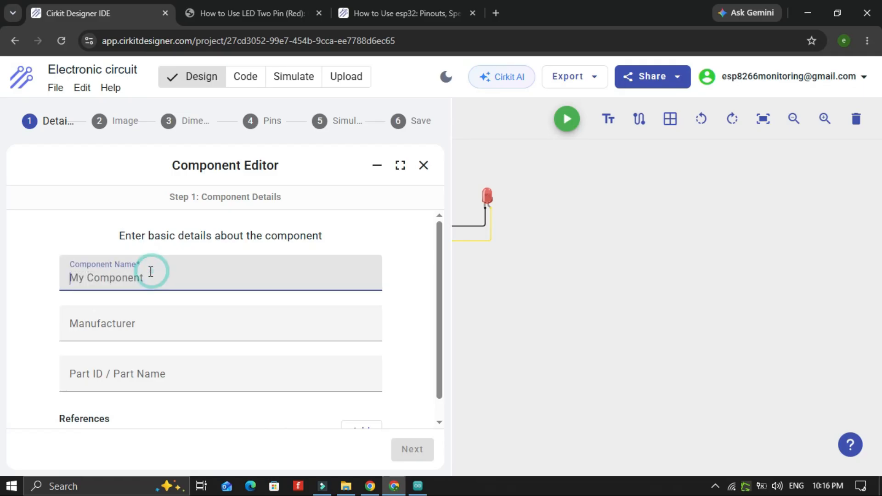
type("GPS")
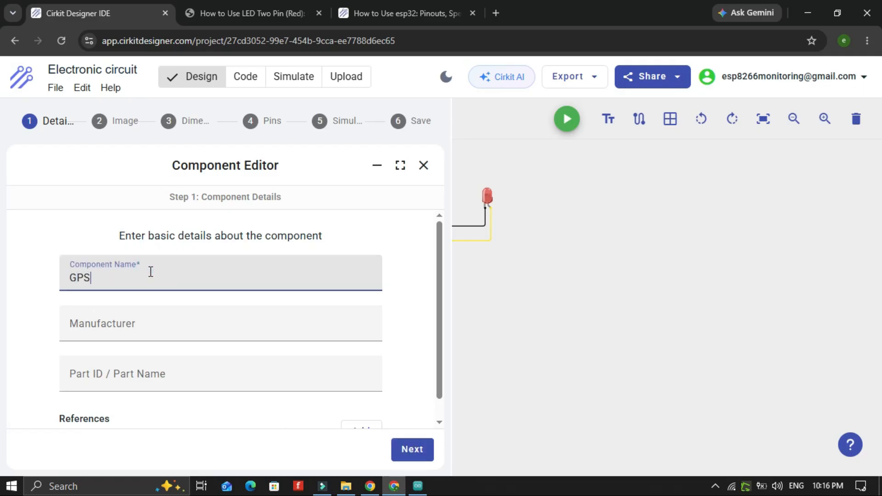
type(" NEO7M")
left_click(412, 449)
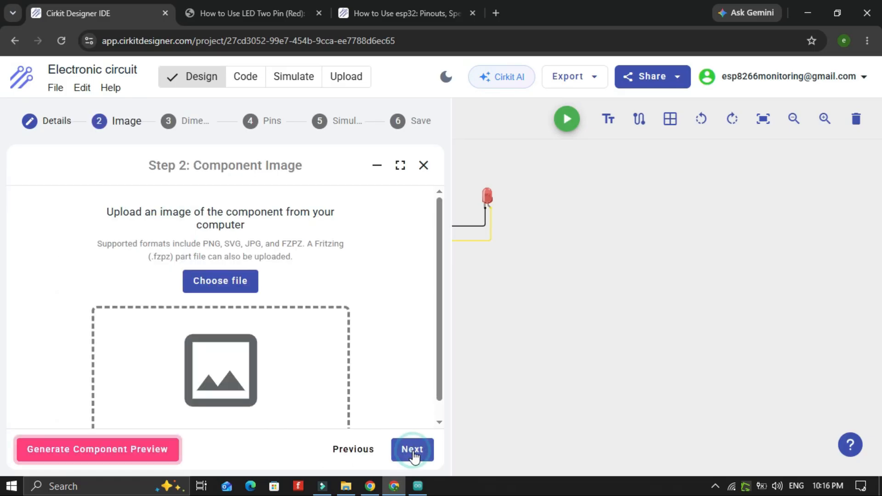
Upload the GPS image file as the component image and continue to dimensions
scroll(282, 340, "down", 1)
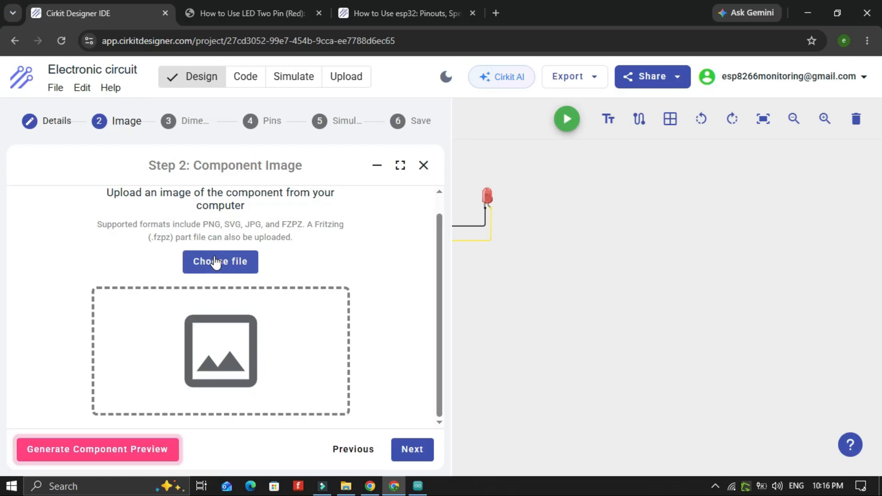
left_click(216, 262)
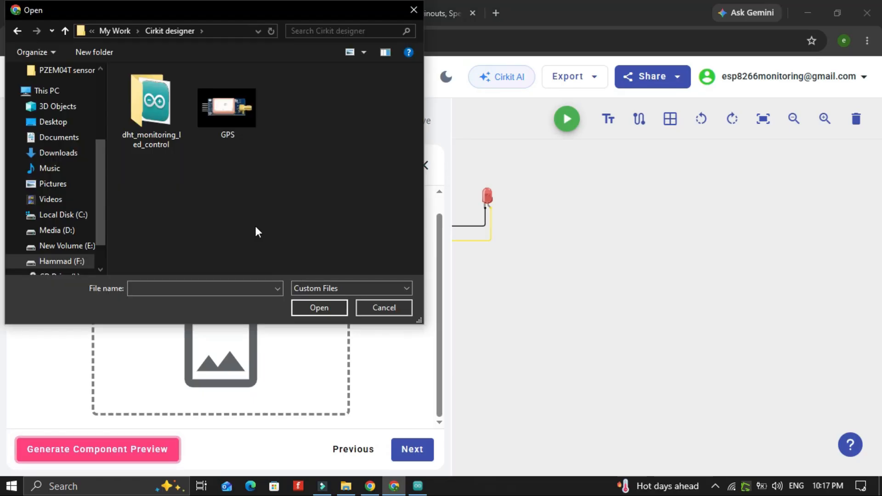
double_click(240, 119)
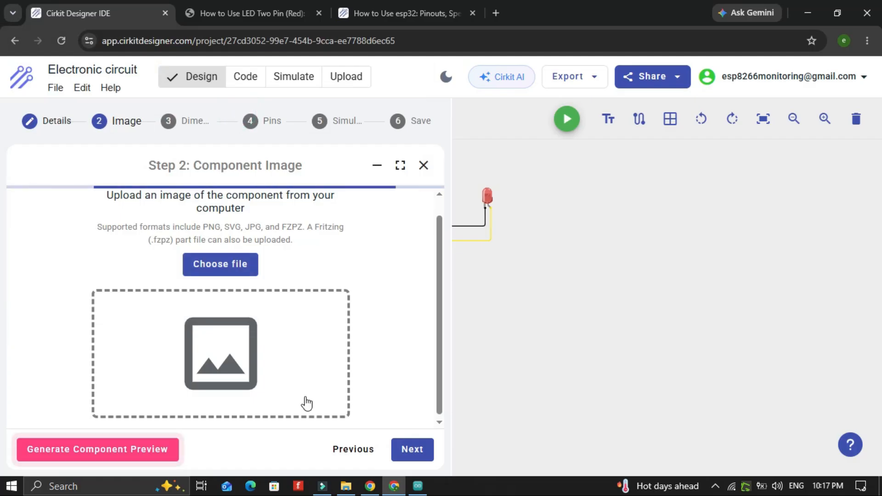
scroll(307, 404, "down", 1)
left_click(412, 451)
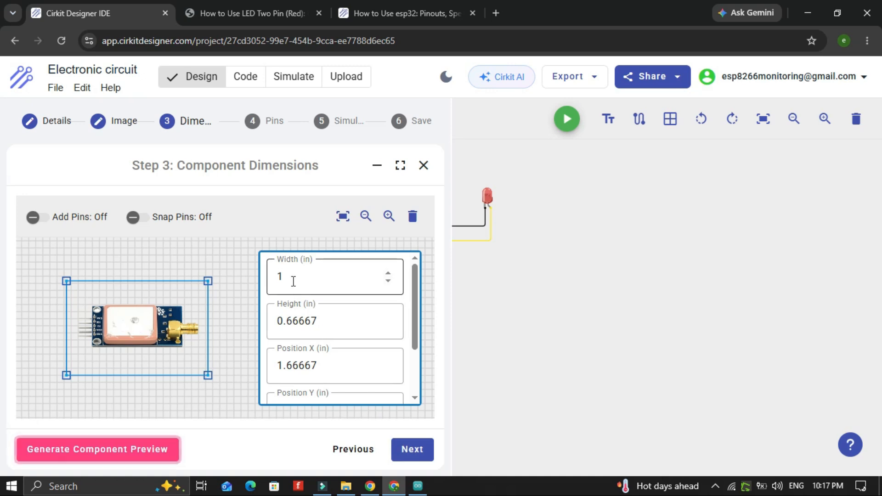
left_click(388, 275)
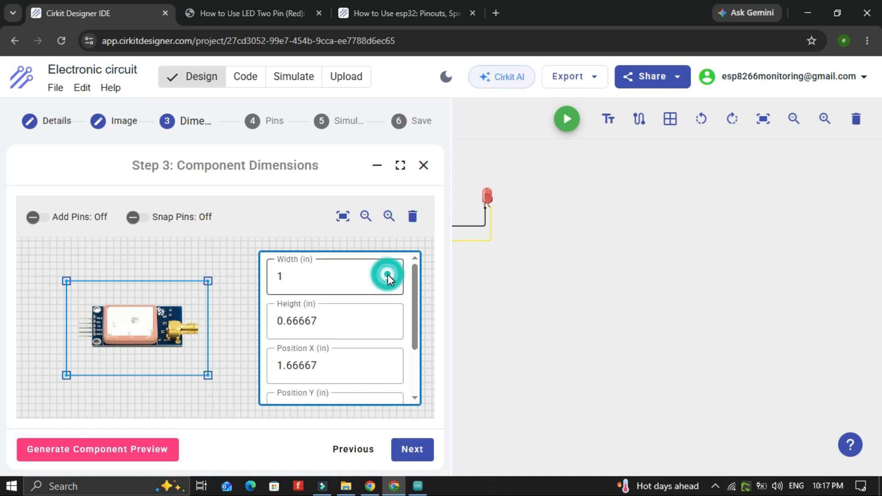
left_click(388, 281)
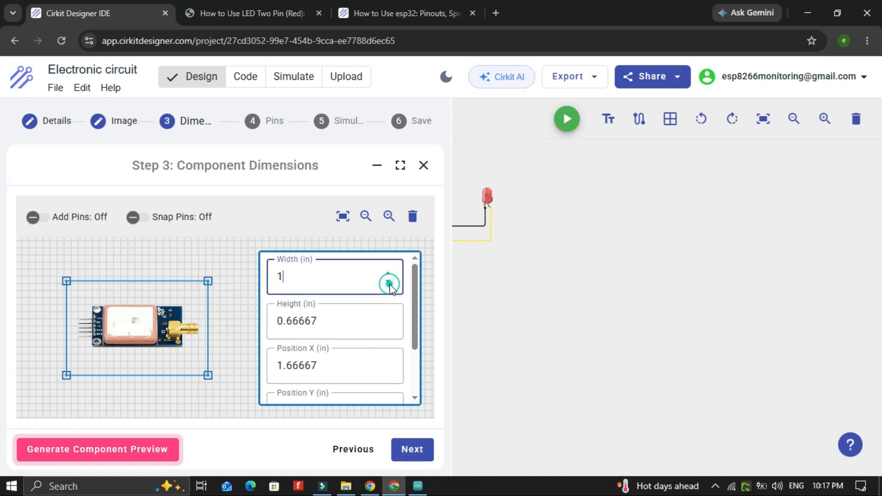
scroll(331, 331, "down", 2)
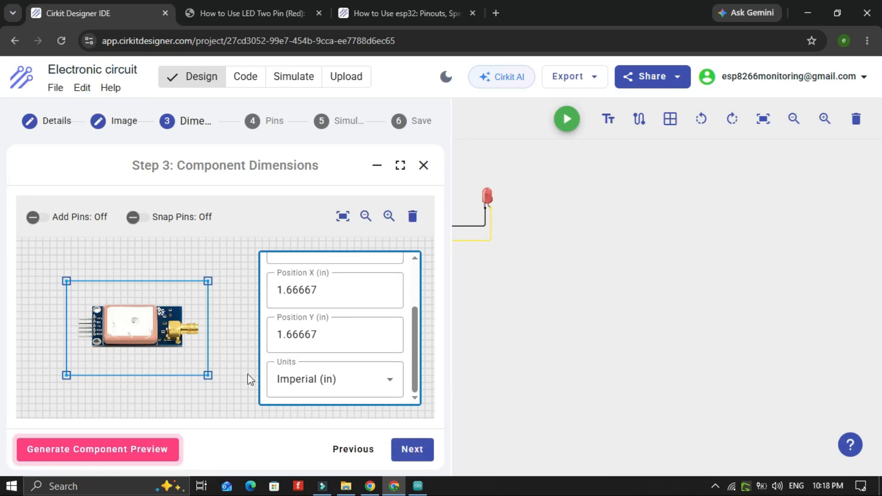
Turn on Add Pins and Snap Pins in the component dimensions editor
left_click(74, 221)
left_click(178, 221)
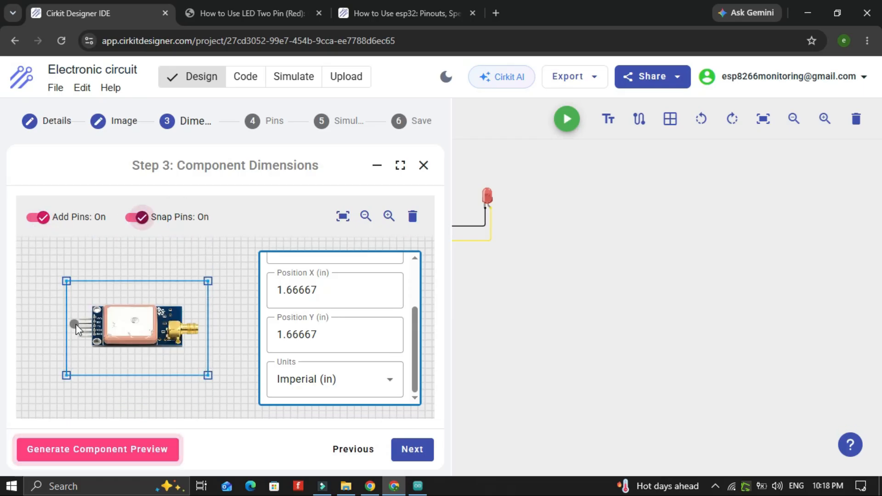
left_click(389, 216)
left_click(391, 216)
left_click(391, 214)
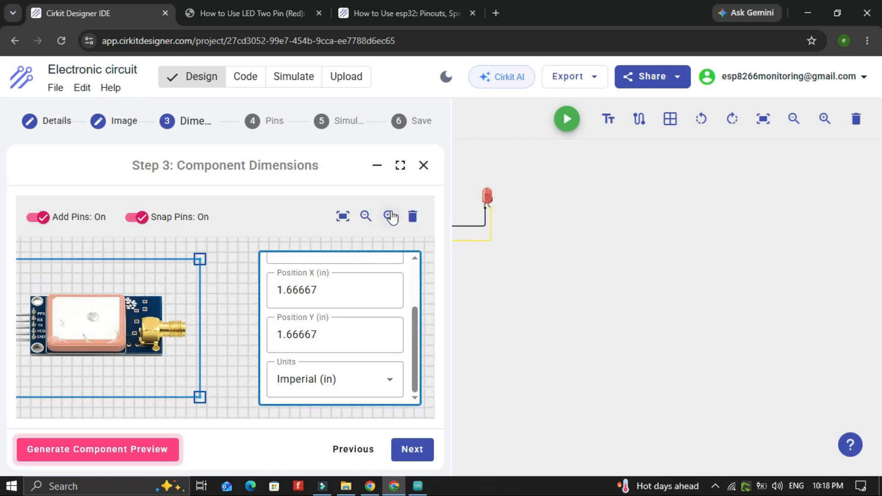
scroll(183, 344, "down", 3)
scroll(87, 283, "up", 6)
scroll(86, 283, "up", 3)
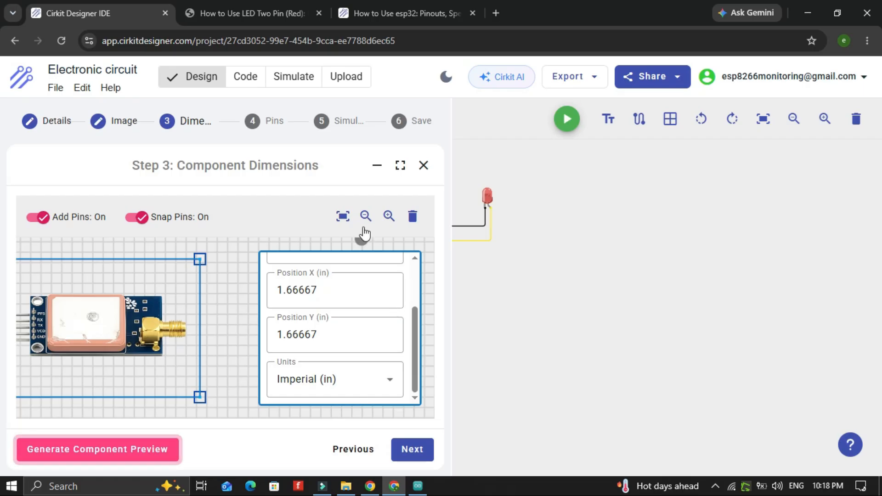
Add a pin on the GPS module's lowest header pin and label it Ground
left_click(343, 216)
left_click(389, 216)
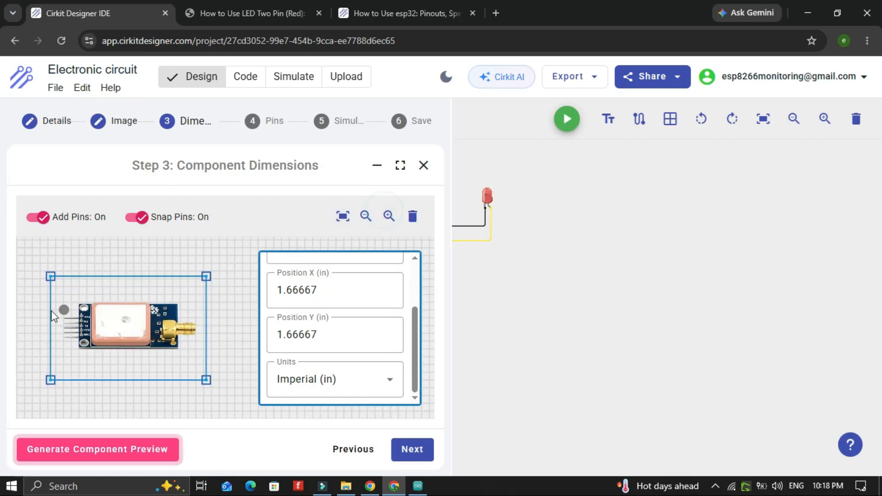
left_click(389, 216)
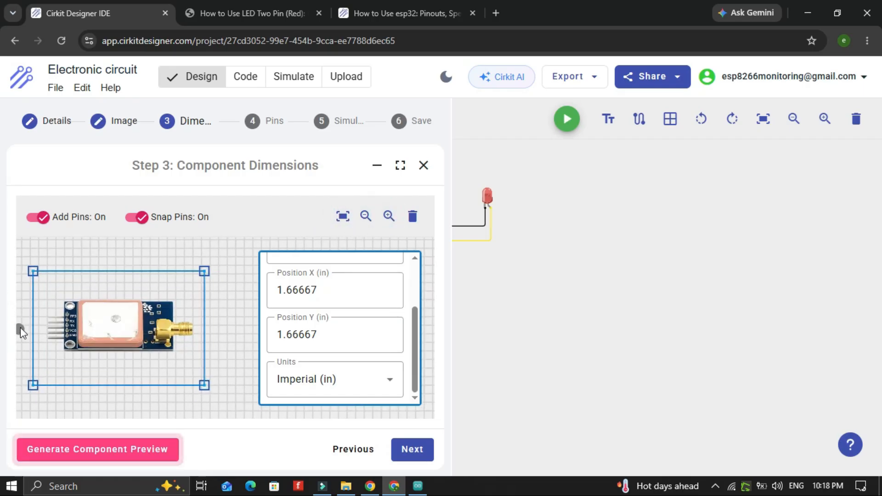
left_click(48, 340)
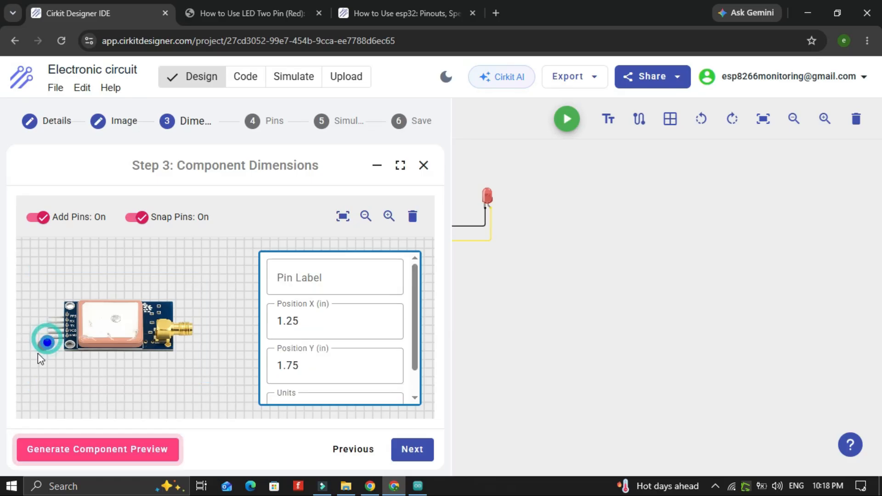
left_click(306, 282)
type("Ground")
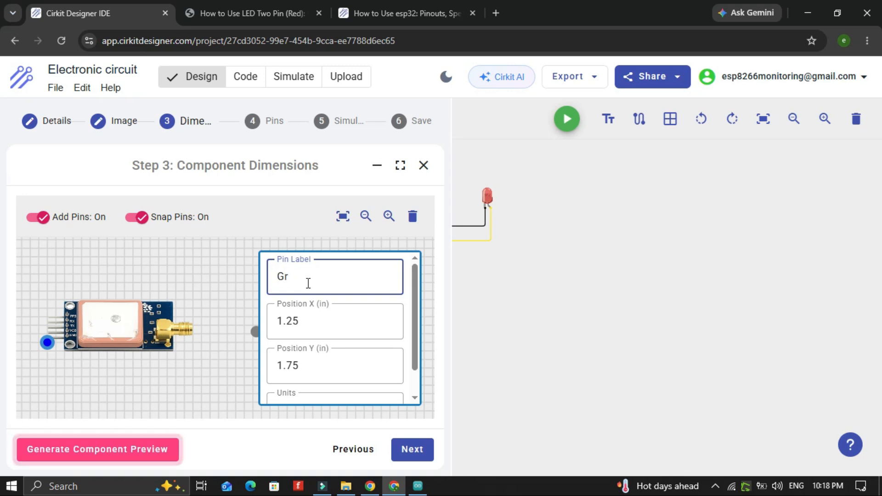
left_click(48, 337)
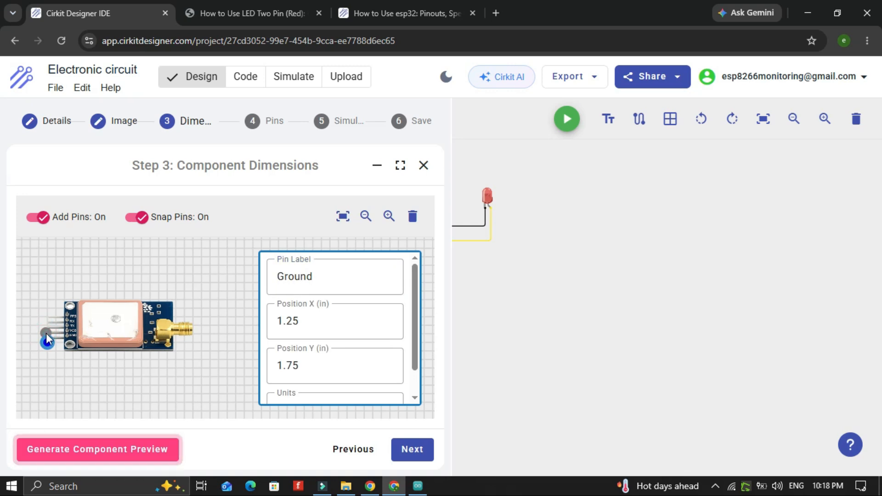
Add a second pin on the header pin above and label it PPS
left_click(48, 318)
left_click(293, 283)
type("PPS")
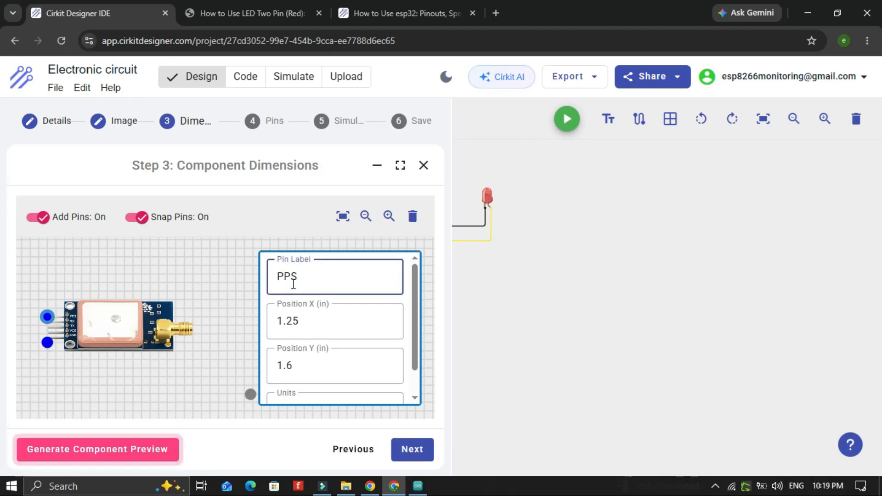
Advance through the Pins and Simulation steps to save the custom component, then close the wizard
left_click(413, 449)
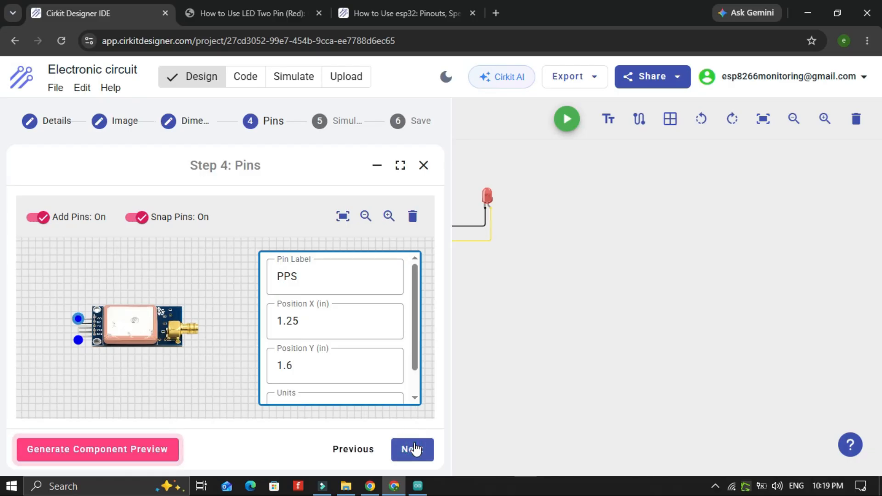
left_click(417, 457)
left_click(423, 453)
left_click(236, 309)
left_click(225, 386)
scroll(168, 337, "up", 2)
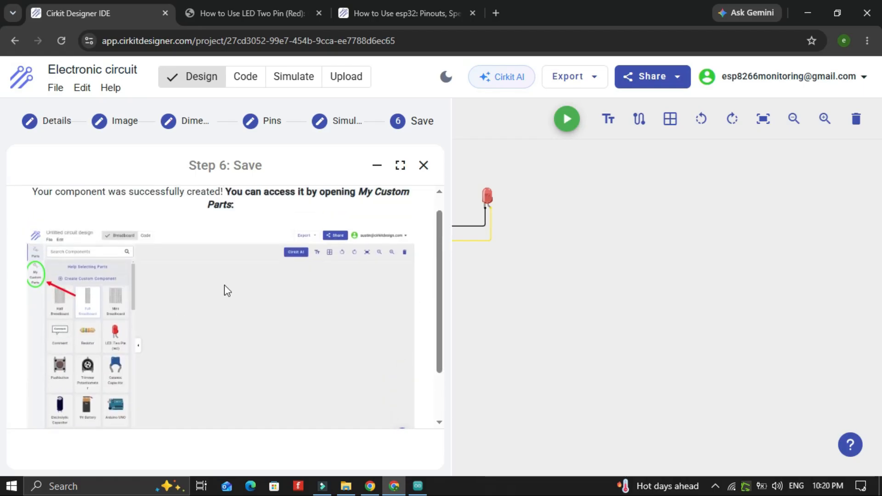
left_click(423, 166)
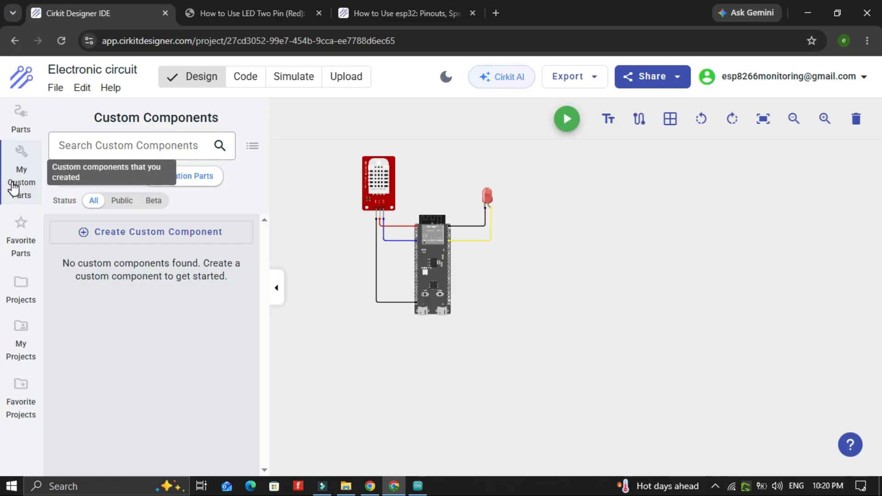
Open My Custom Parts and show the Diagramming Parts list
left_click(14, 186)
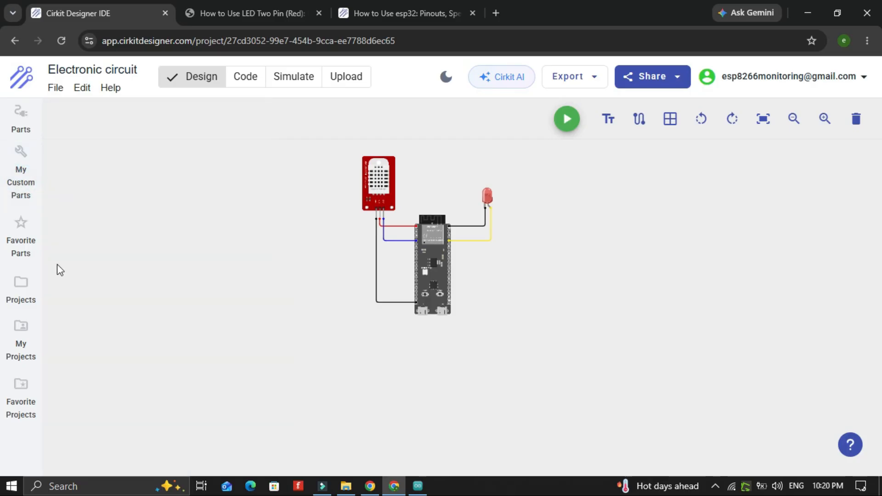
left_click(23, 184)
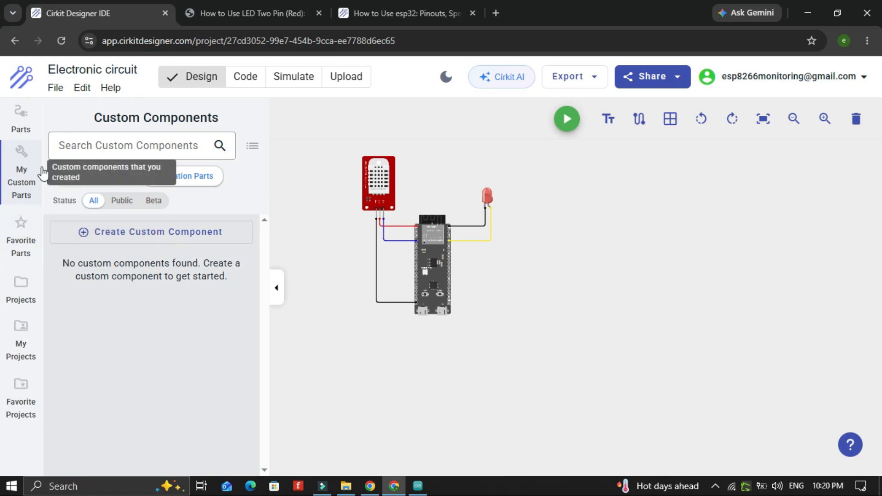
left_click(99, 178)
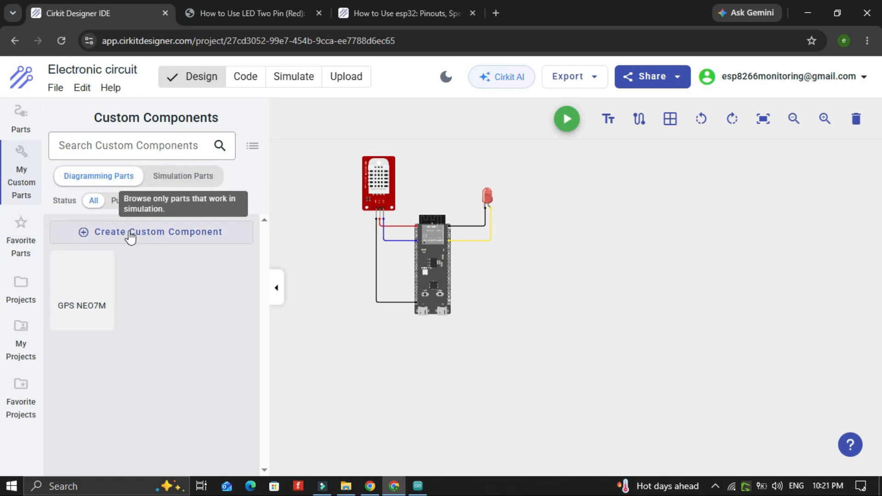
Place the GPS NEO7M custom part onto the canvas beside the ESP32
left_click(90, 289)
left_click_drag(694, 316, 706, 361)
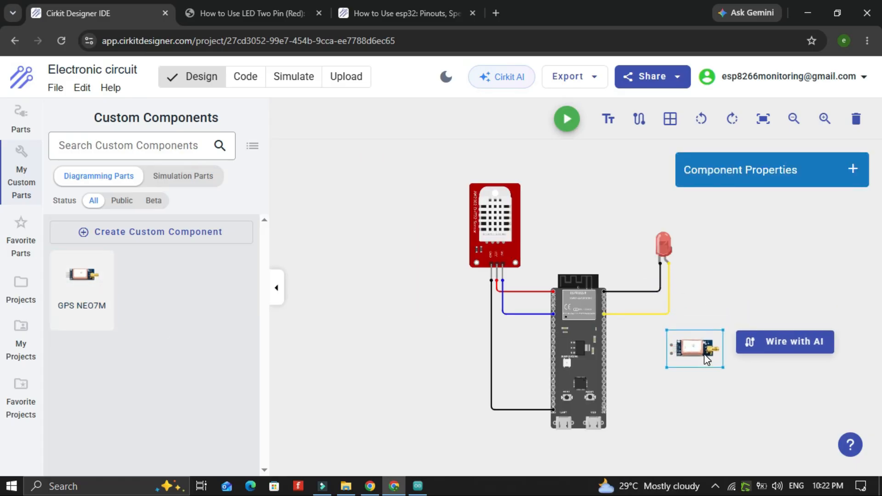
left_click(672, 345)
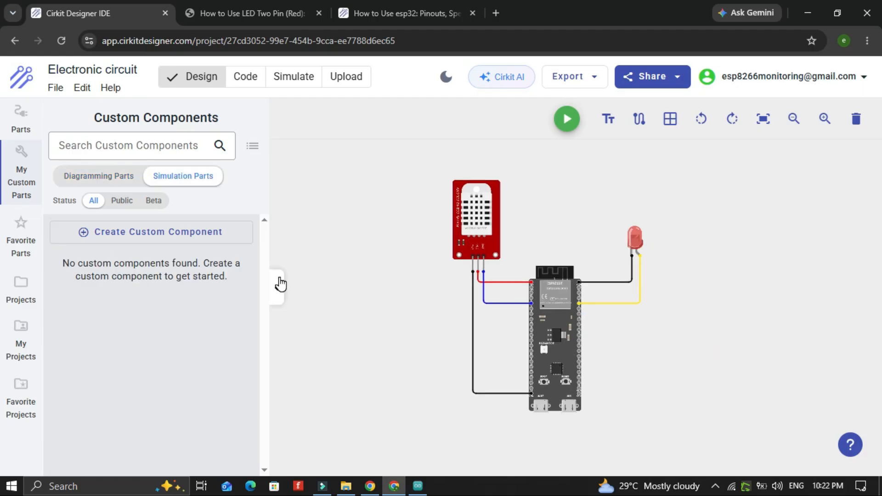
Browse the example circuits in the Projects panel
left_click(19, 289)
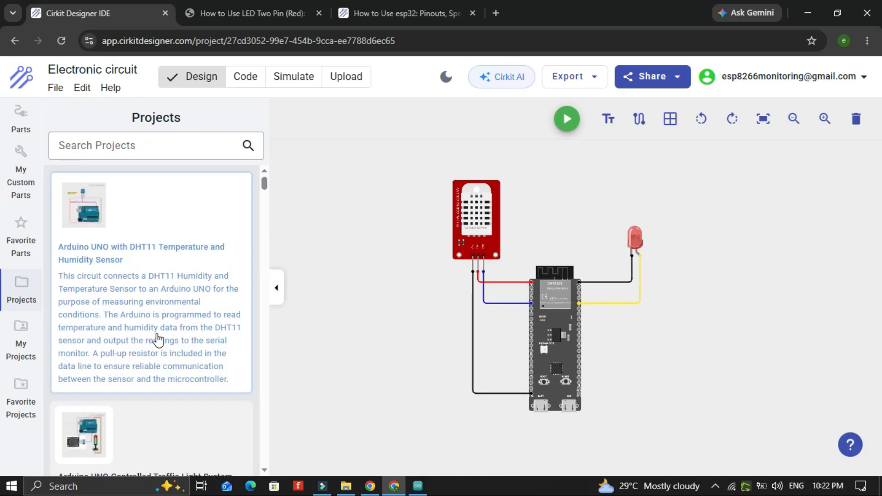
scroll(145, 333, "down", 5)
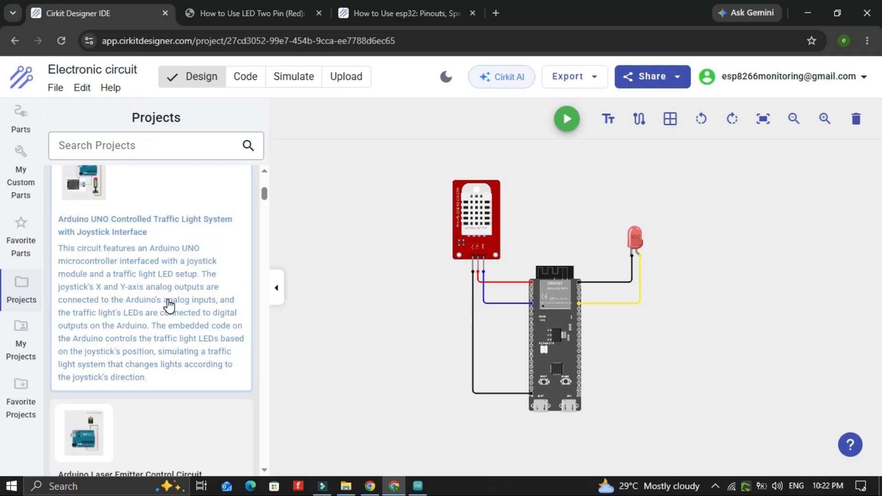
scroll(169, 305, "down", 8)
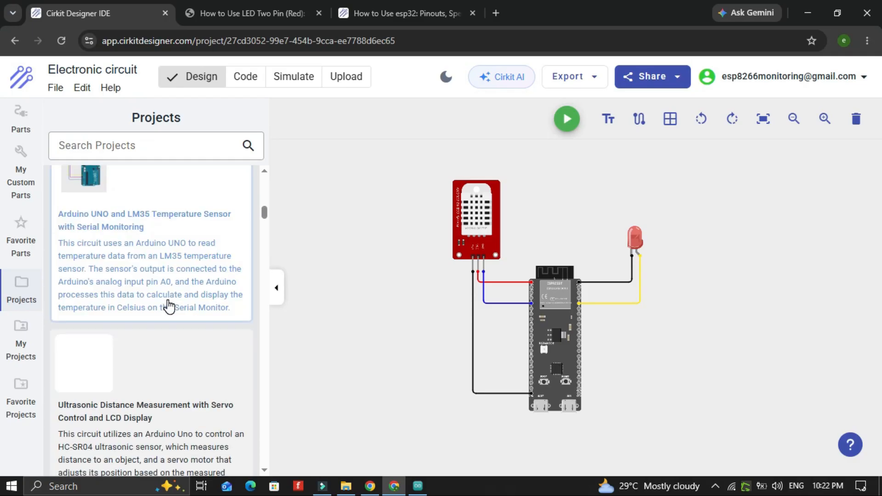
scroll(169, 307, "down", 4)
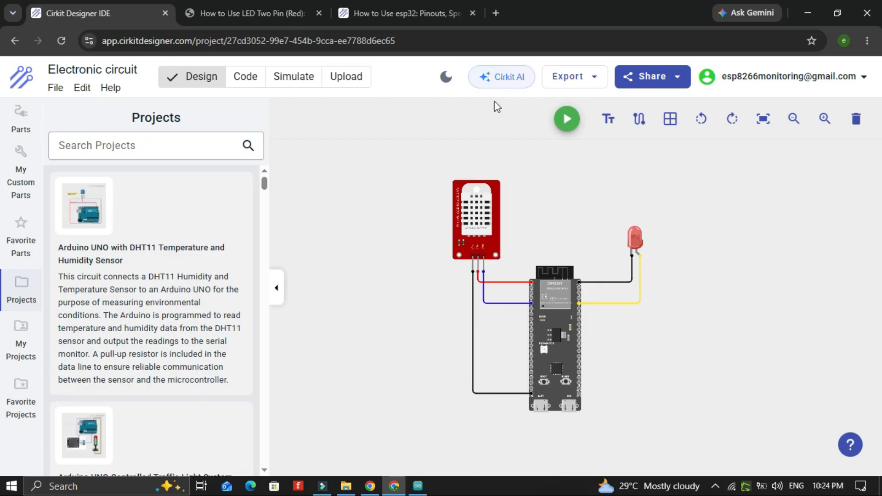
Ask Cirkit AI "how to connect the dht sensor" and read its answer
left_click(493, 79)
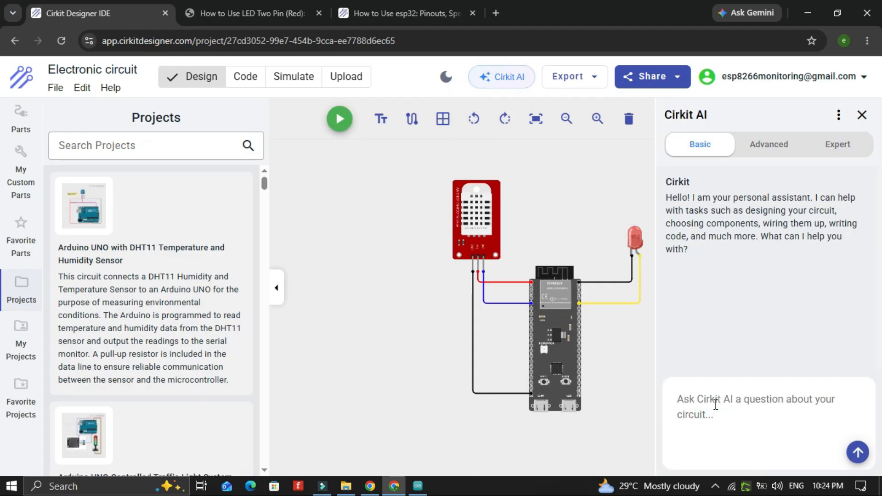
type("how")
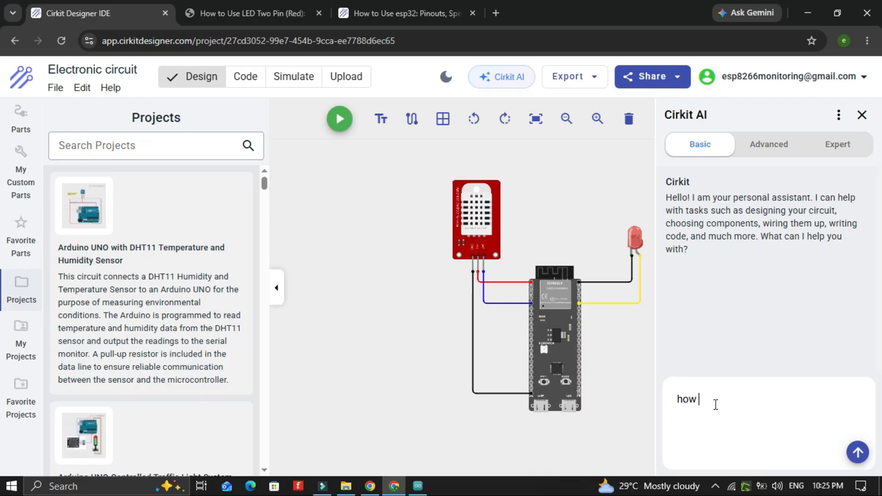
type(" to connect the dht sensor")
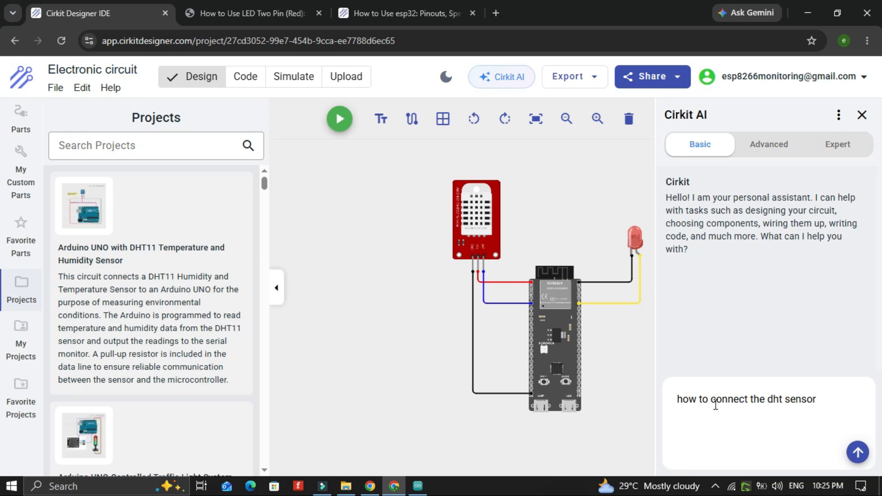
key("Return")
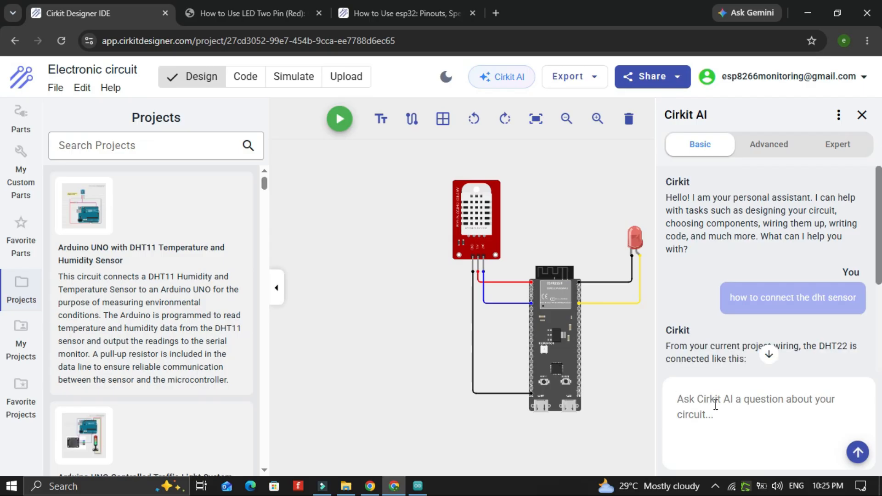
scroll(766, 340, "down", 2)
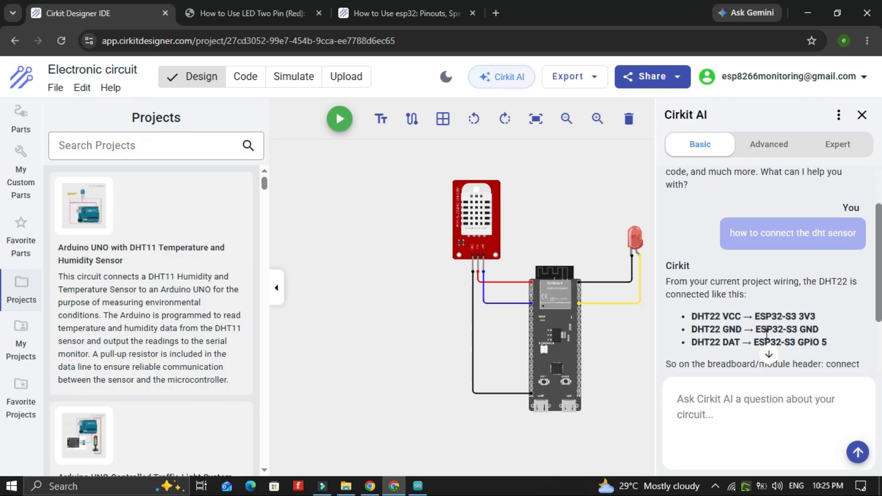
scroll(766, 335, "down", 3)
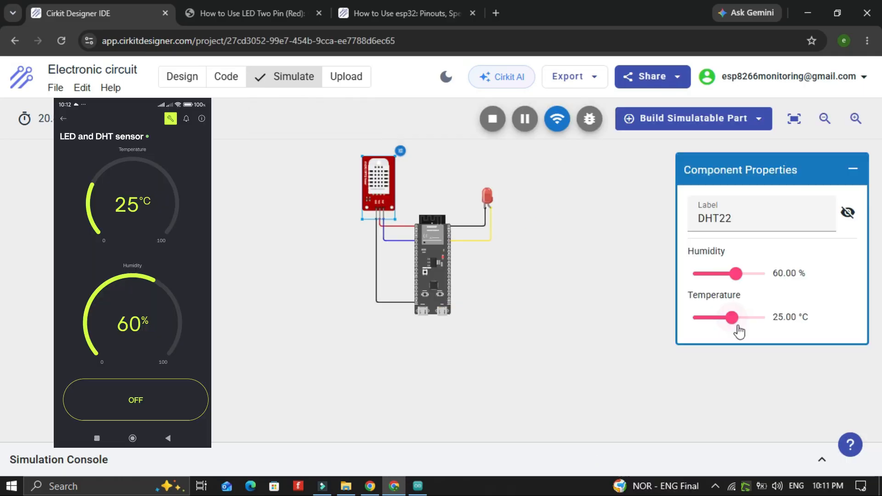
left_click_drag(737, 321, 741, 320)
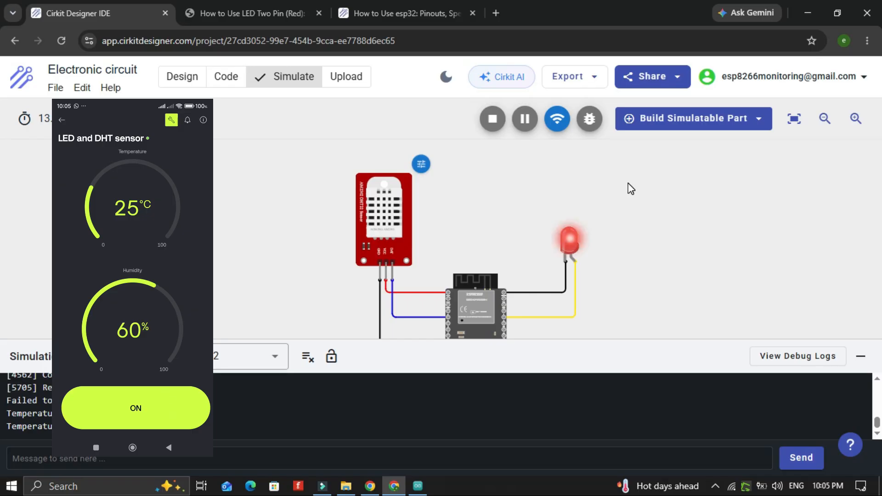
scroll(629, 189, "down", 1)
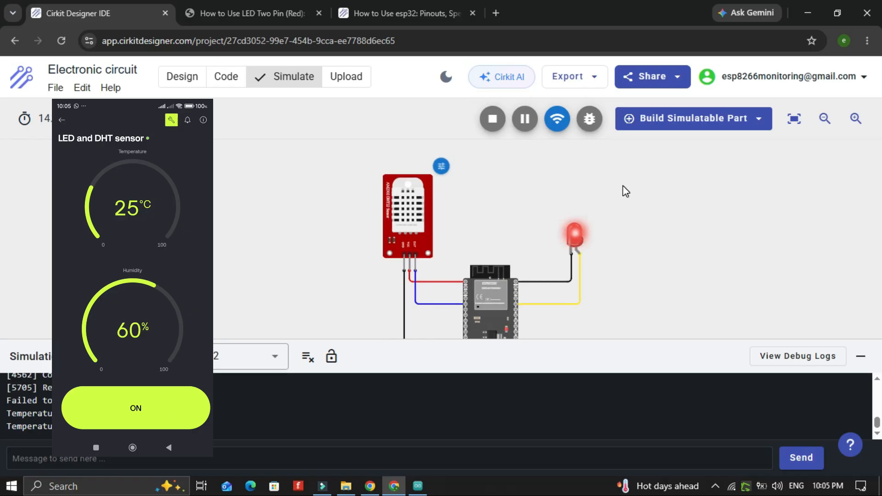